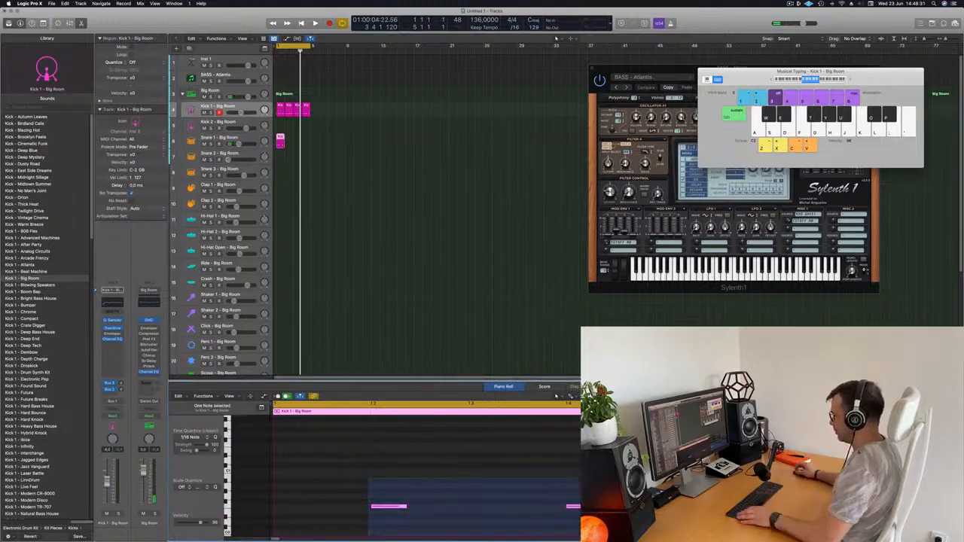
- Transpose the two notes in the Snare 1 region up one octave and play the result
key("alt+shift+Up")
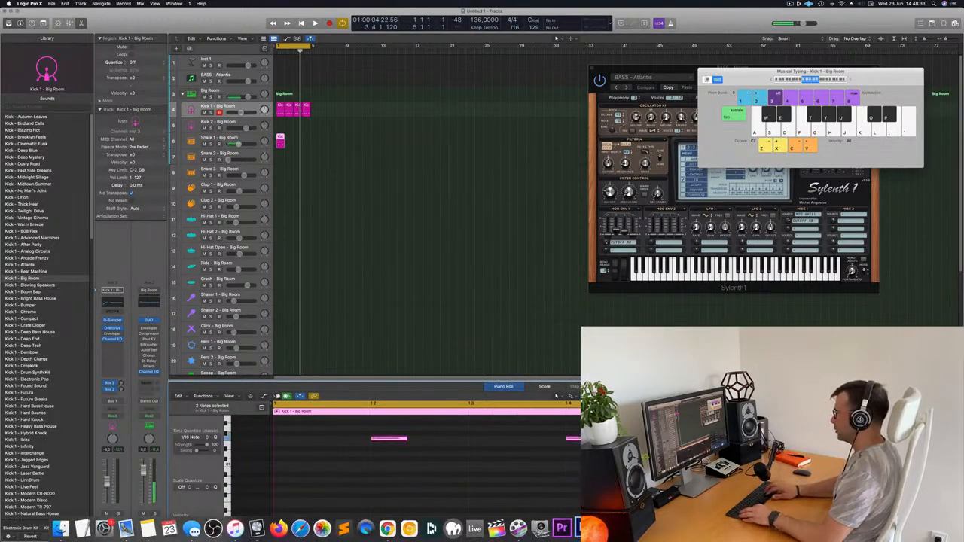
key("space")
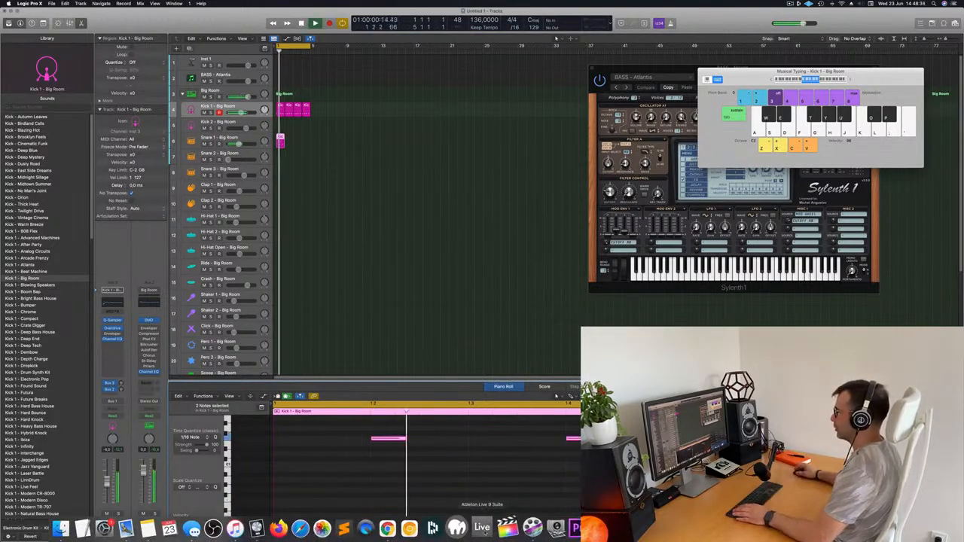
key("space")
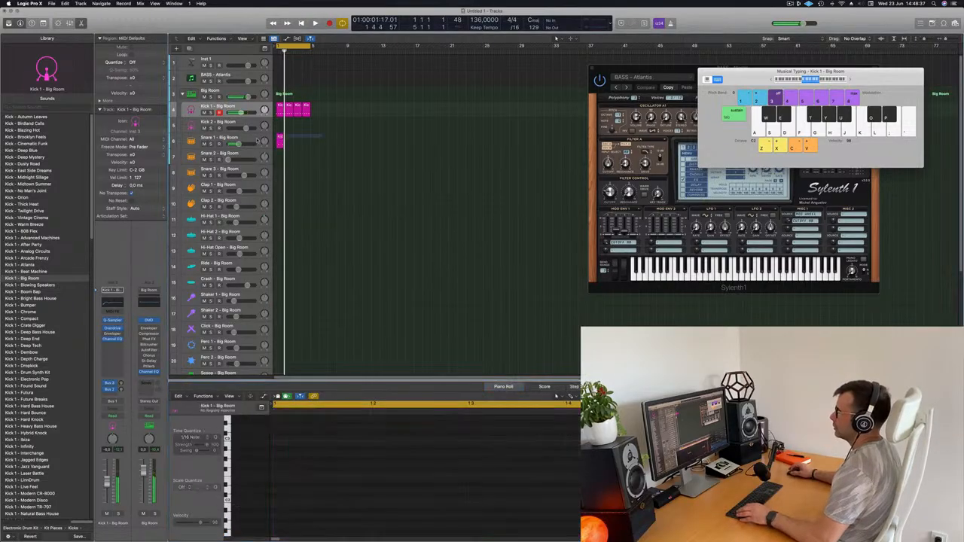
- Repeat the one-bar Snare 1 region until it fills the four-bar loop, and play the beat
key("super+r")
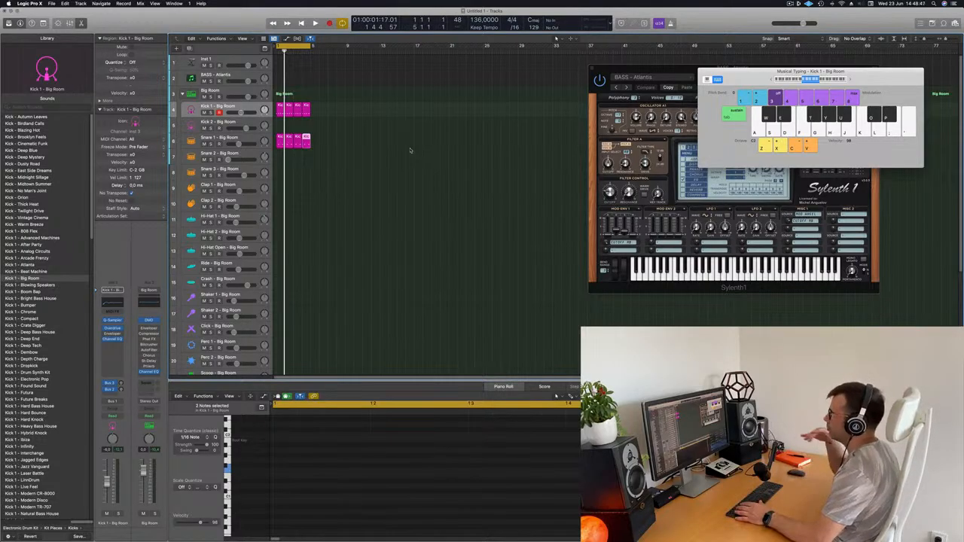
left_click(409, 151)
key("space")
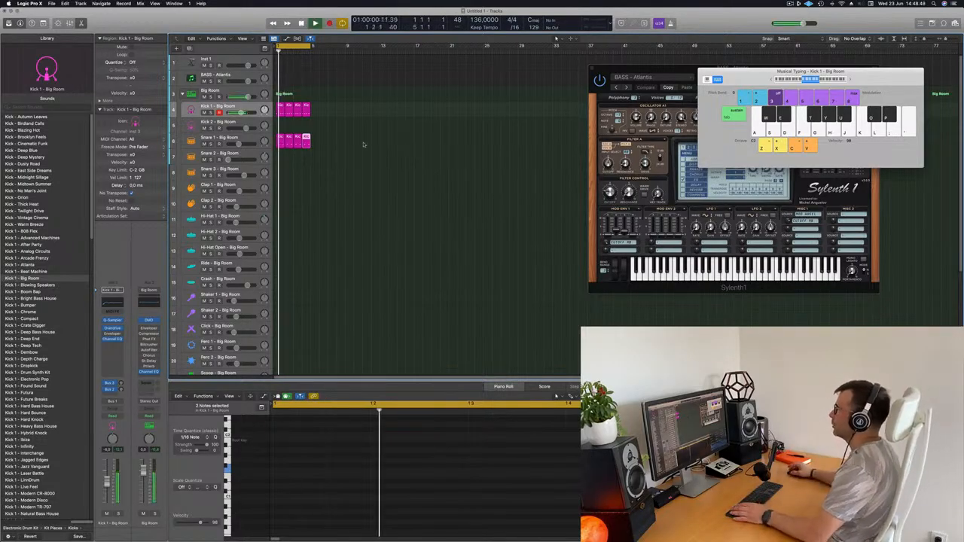
- Move the first kick region from the Kick 1 track down to the Hi-Hat 1 track at bar 1
left_click(280, 110)
left_click_drag(281, 111, 280, 220)
key("space")
- Shift the four notes of the Hi-Hat 1 region onto the off-beats, raise them one octave, and play the loop
left_click_drag(283, 441, 595, 516)
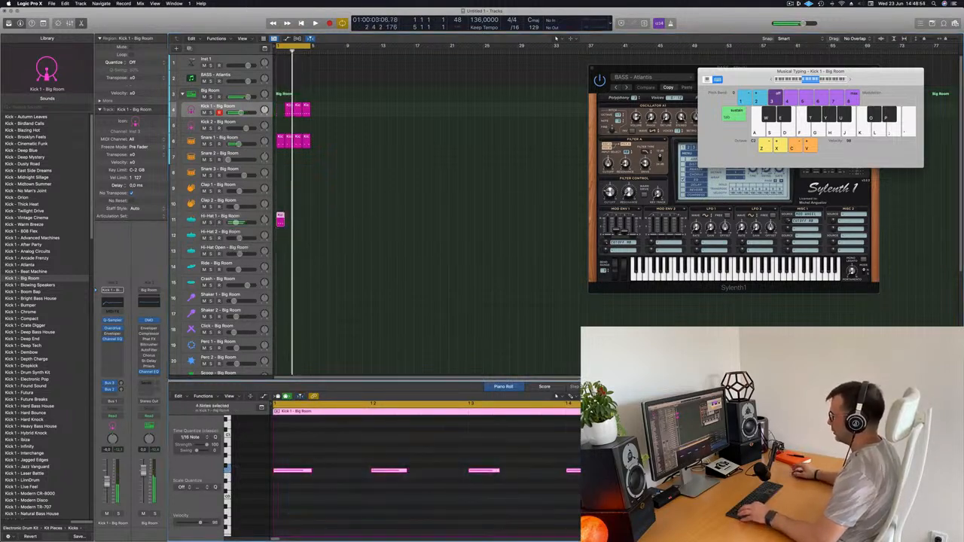
key("Delete")
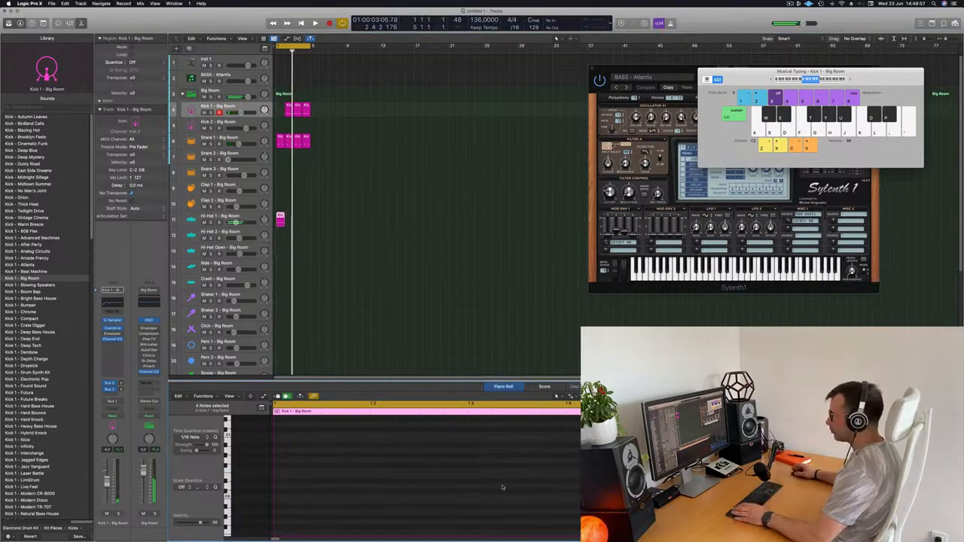
scroll(432, 490, "up", 5)
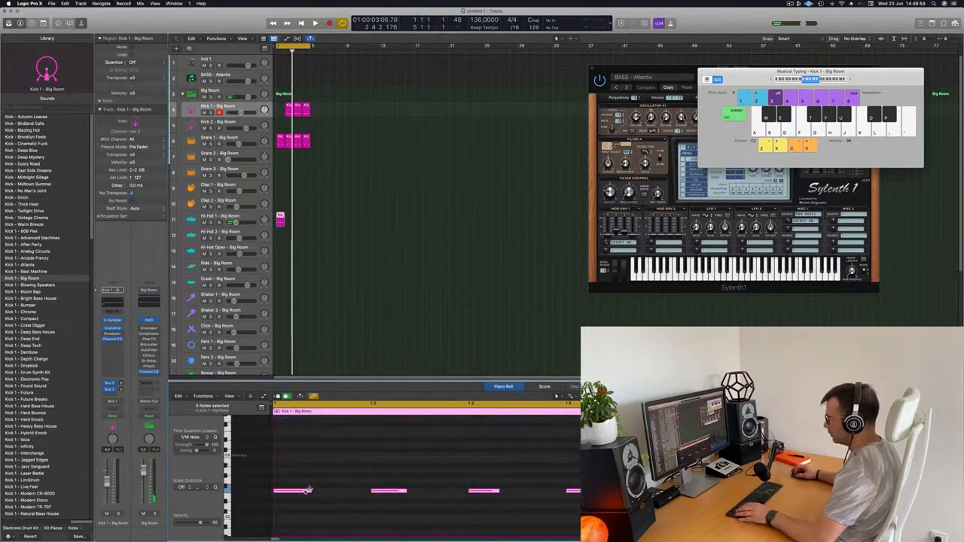
left_click_drag(304, 491, 353, 494)
scroll(352, 493, "down", 4)
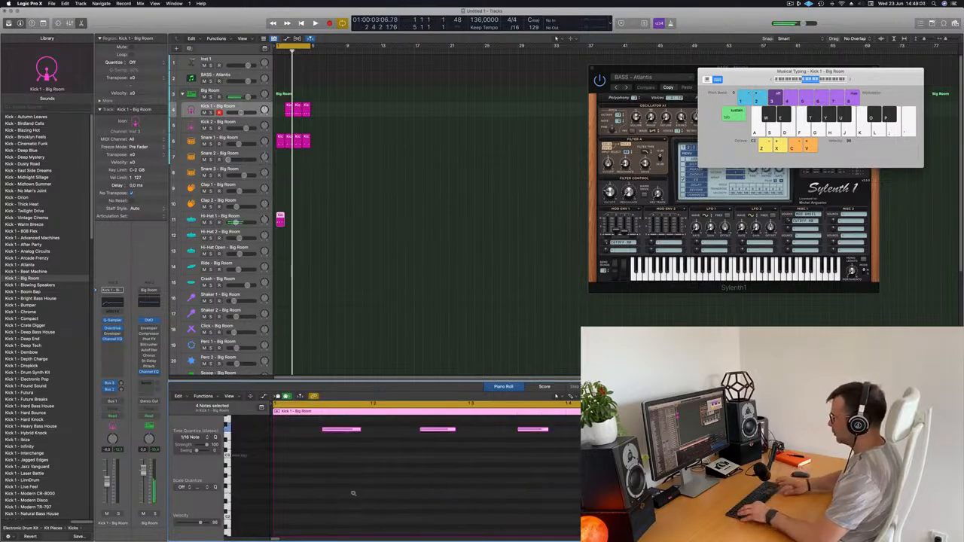
key("space")
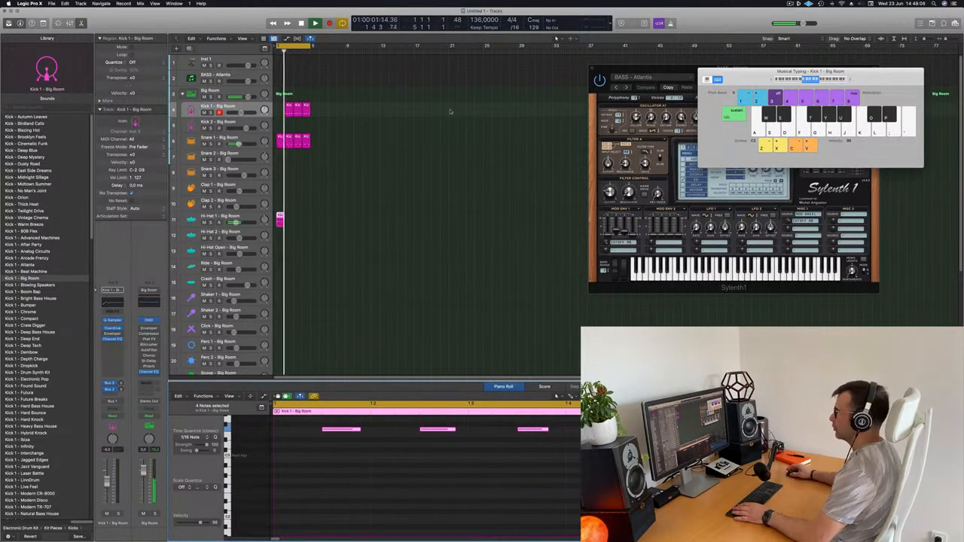
- Copy a kick region back to bar 1 of the Kick 1 track and duplicate the Hi-Hat 1 region across four bars
key("space")
left_click_drag(289, 109, 279, 110)
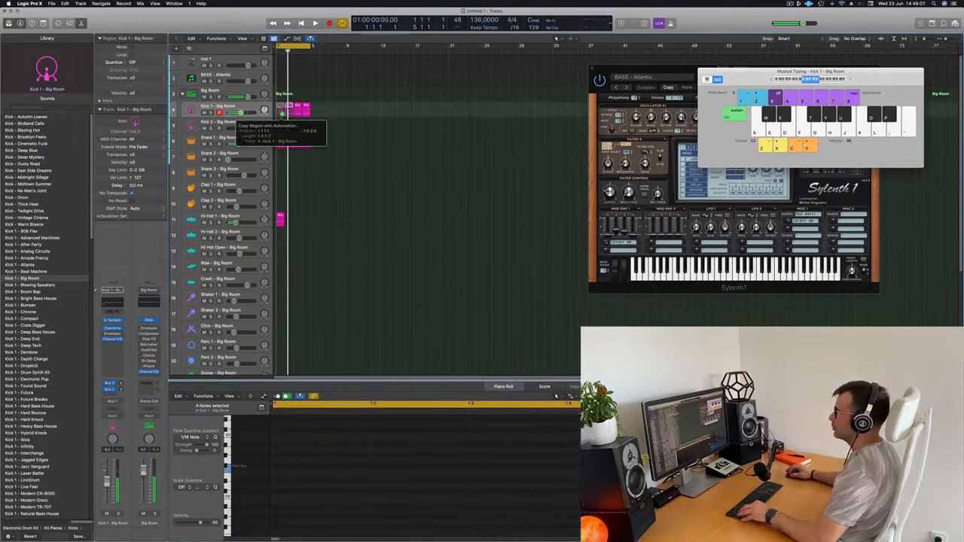
mouse_move(281, 218)
left_mouse_down()
mouse_move(305, 221)
mouse_move(297, 218)
left_mouse_up()
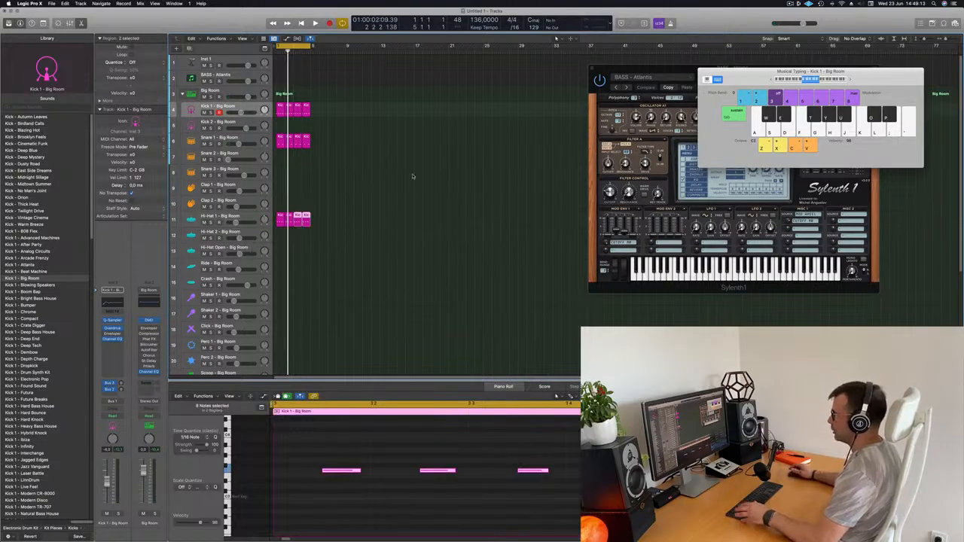
- Select all regions, then name them after their tracks and color them by track color
key("super+a")
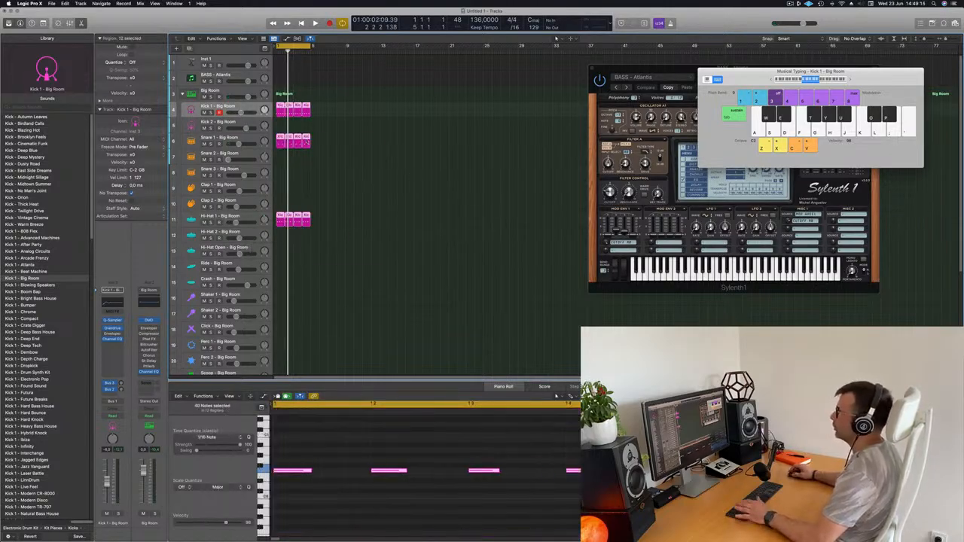
right_click(308, 141)
left_click(323, 142)
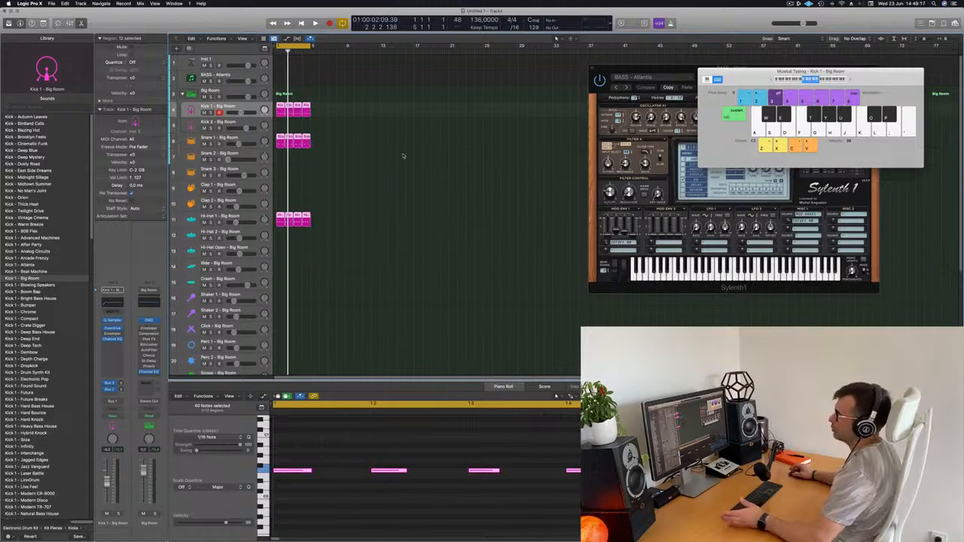
right_click(307, 140)
left_click(326, 147)
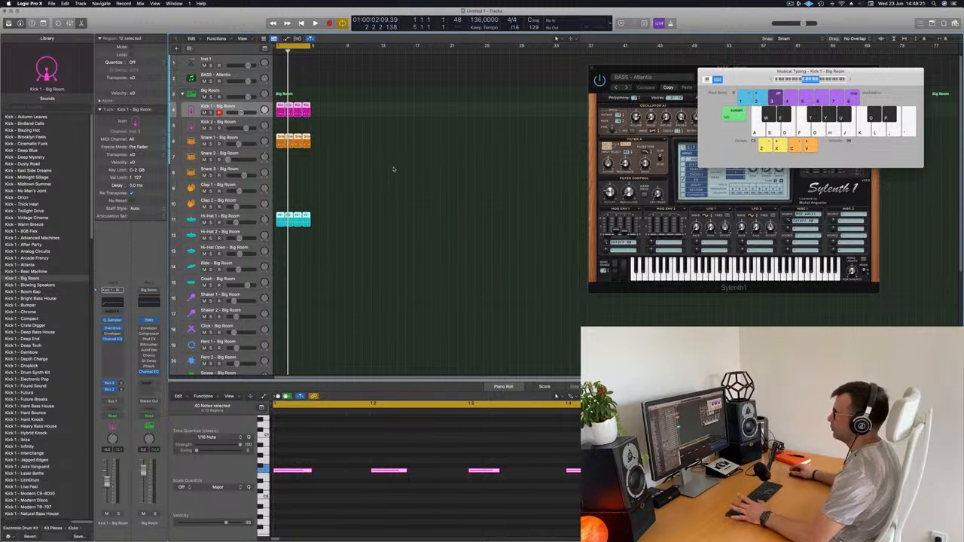
- Play the kick, snare and hi-hat loop from the start with the four bars enlarged in the arrangement
left_click(364, 170)
key("space")
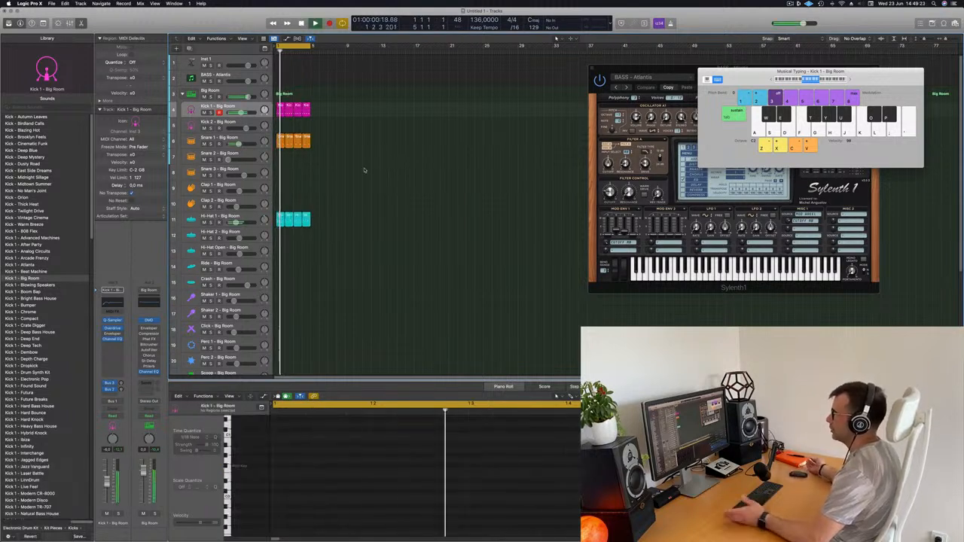
left_click(412, 218, "ctrl+alt")
left_click(412, 218, "ctrl+alt")
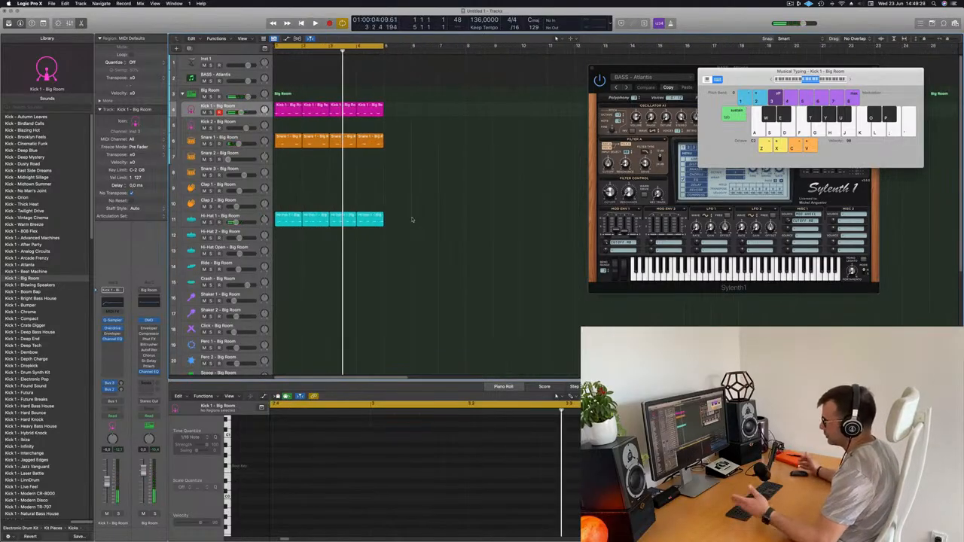
key("Return")
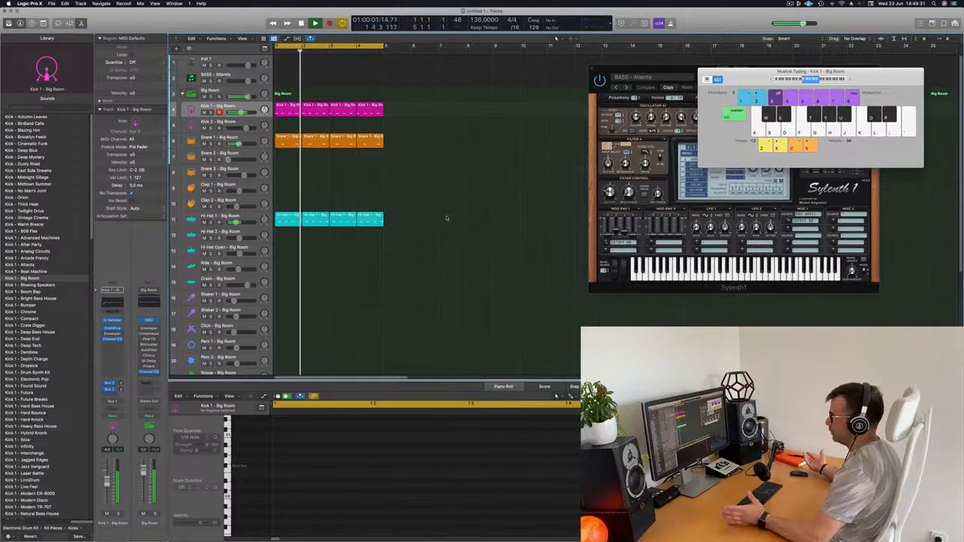
- Copy the first Hi-Hat 1 region to bar 1 of the Hi-Hat 2 track
key("super+Up")
scroll(440, 229, "down", 2)
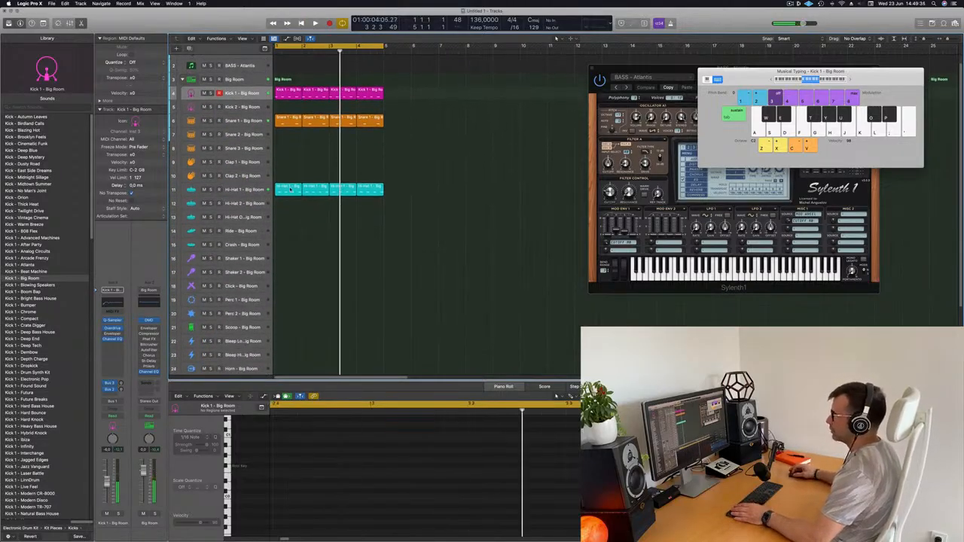
left_click(291, 189)
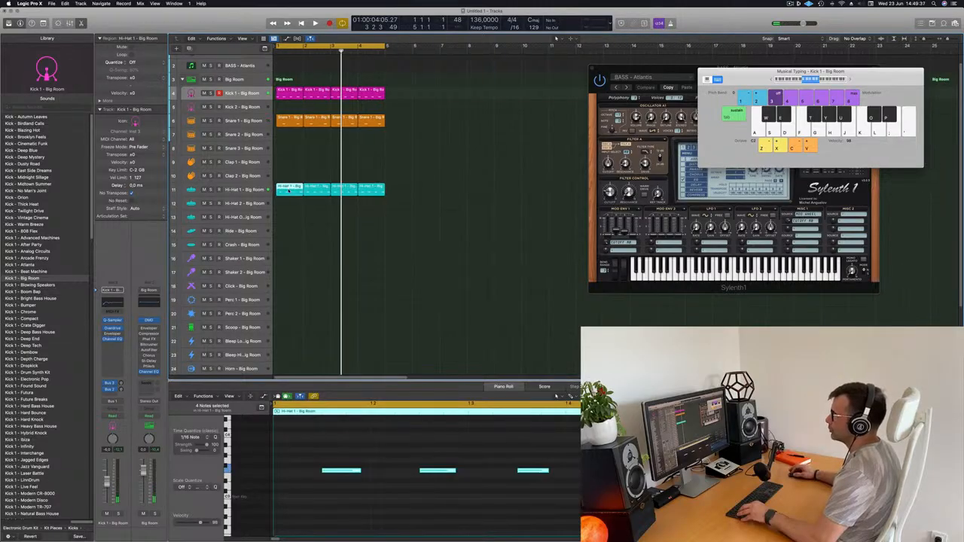
left_click_drag(290, 190, 289, 203)
- Shorten the notes in the Hi-Hat 2 region and duplicate them so they fill every sixteenth of the bar
scroll(304, 441, "down", 3)
left_click_drag(300, 441, 583, 536)
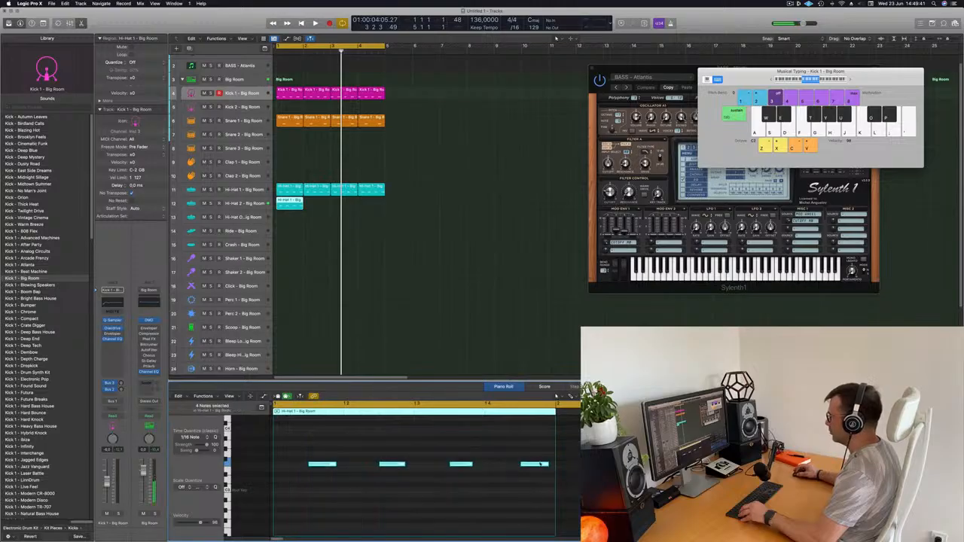
left_click_drag(547, 464, 524, 464)
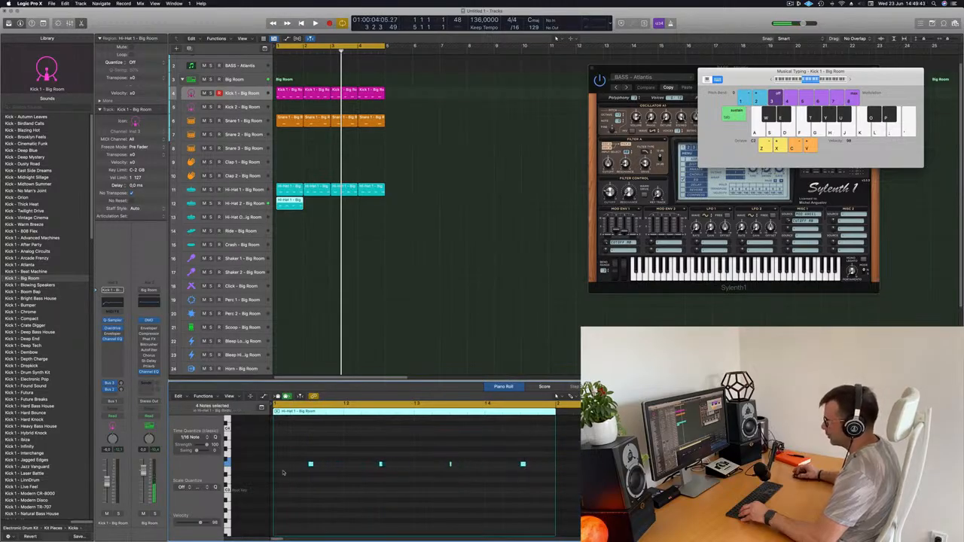
mouse_move(310, 465)
left_mouse_down()
mouse_move(277, 467)
mouse_move(329, 465)
left_mouse_up()
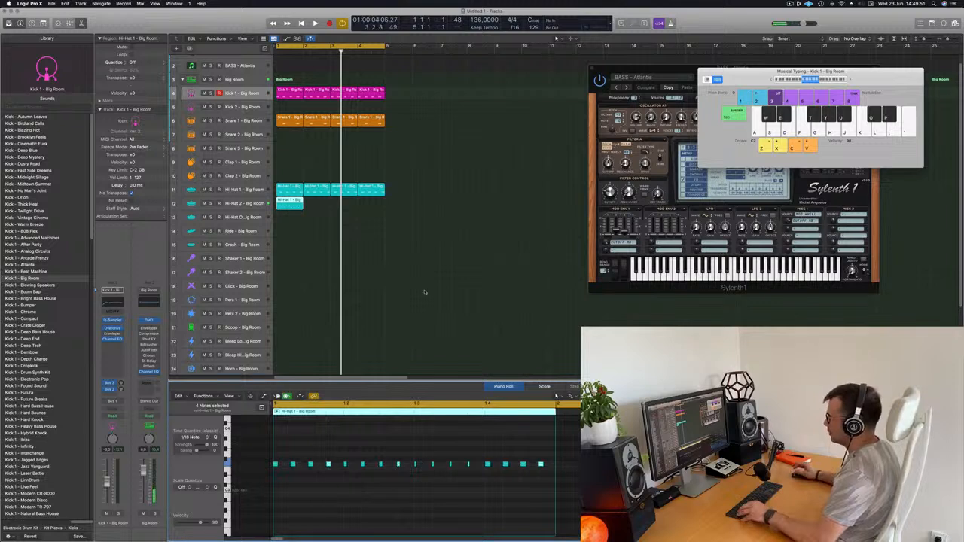
- Repeat the Hi-Hat 2 region three times to fill the four-bar loop
left_click(291, 201)
key("super+r")
key("super+r")
key("super+r")
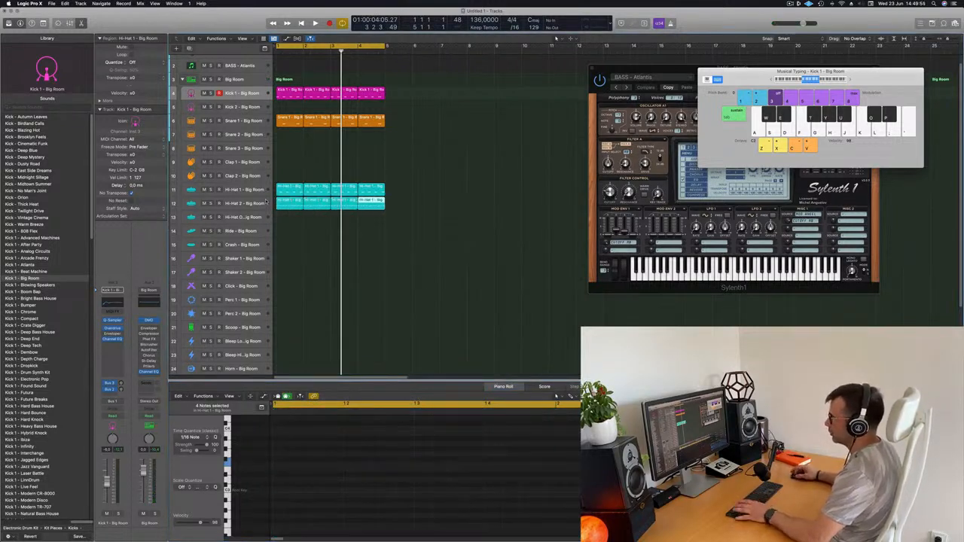
- Select the Hi-Hat 2 track and play the loop with the added hi-hat pattern
left_click(247, 203)
key("space")
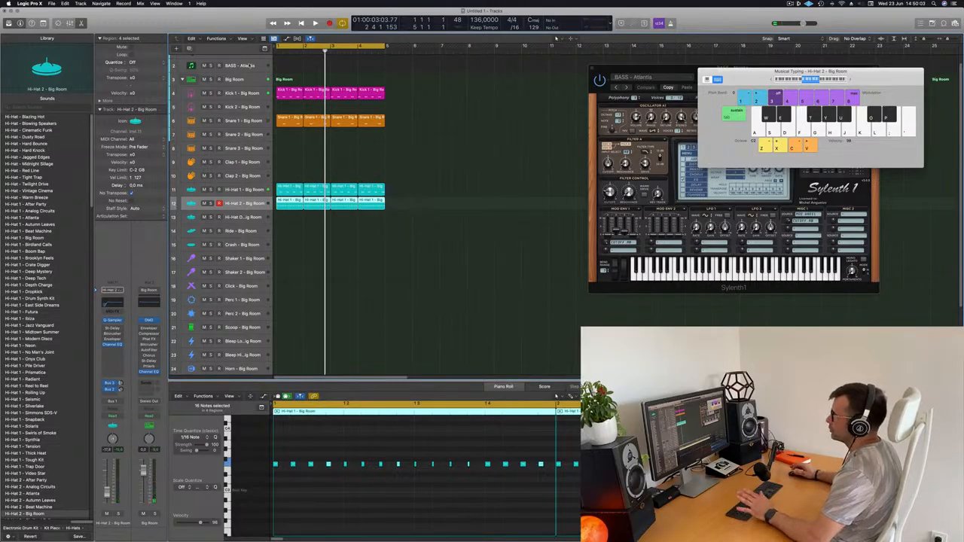
key("Return")
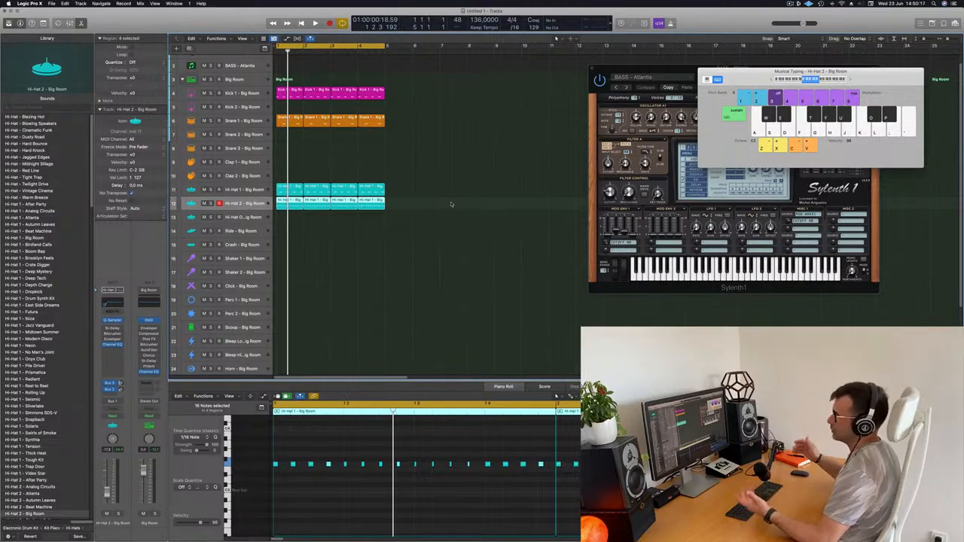
- Duplicate the Big Room drum kit track stack
scroll(370, 233, "down", 4)
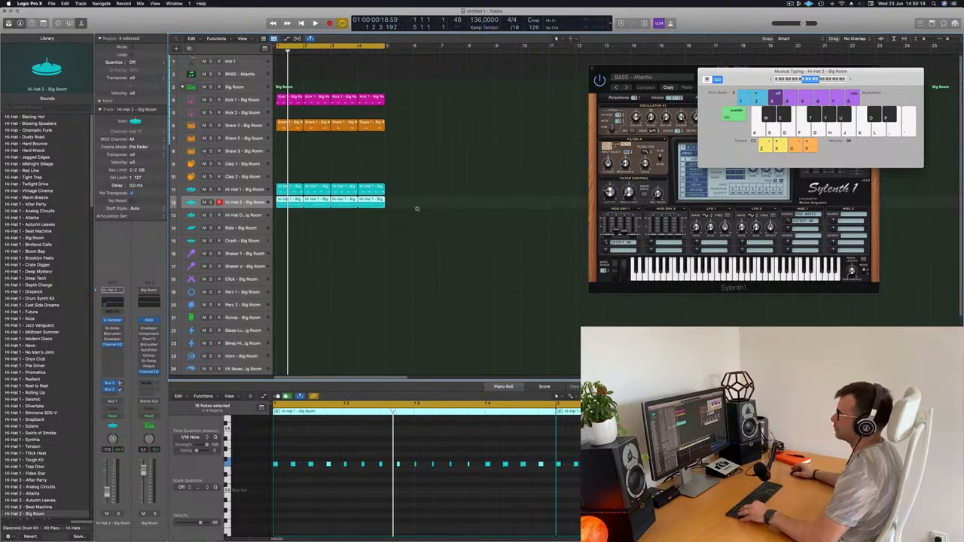
left_click(244, 81)
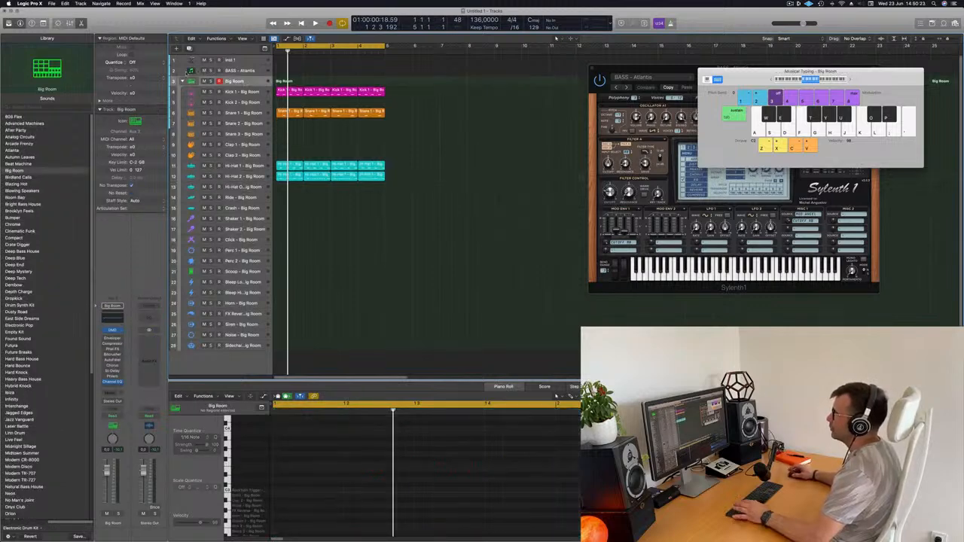
key("super+d")
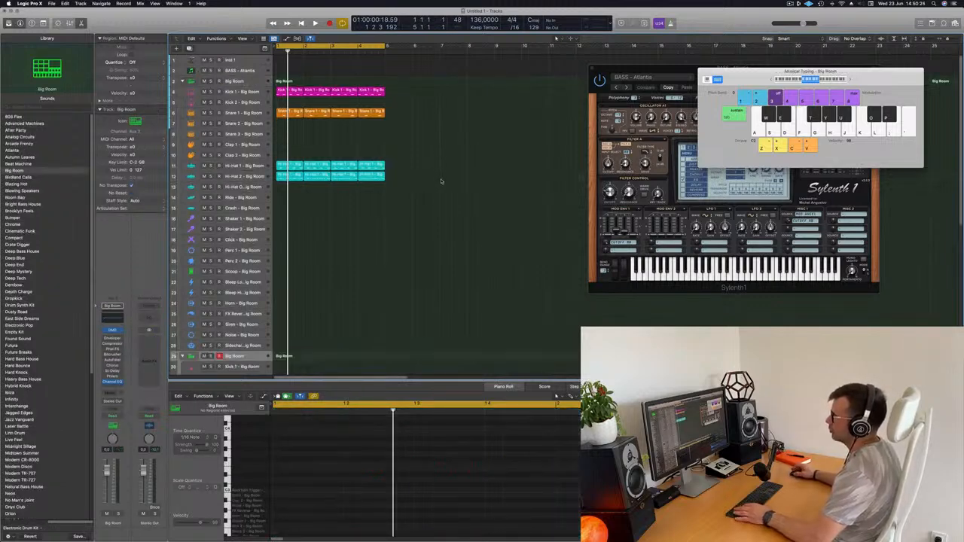
- Copy the four Hi-Hat 2 regions to the Hi-Hat 2 track of the duplicated Big Room stack and delete the originals
scroll(400, 138, "down", 3)
left_click_drag(366, 126, 286, 333)
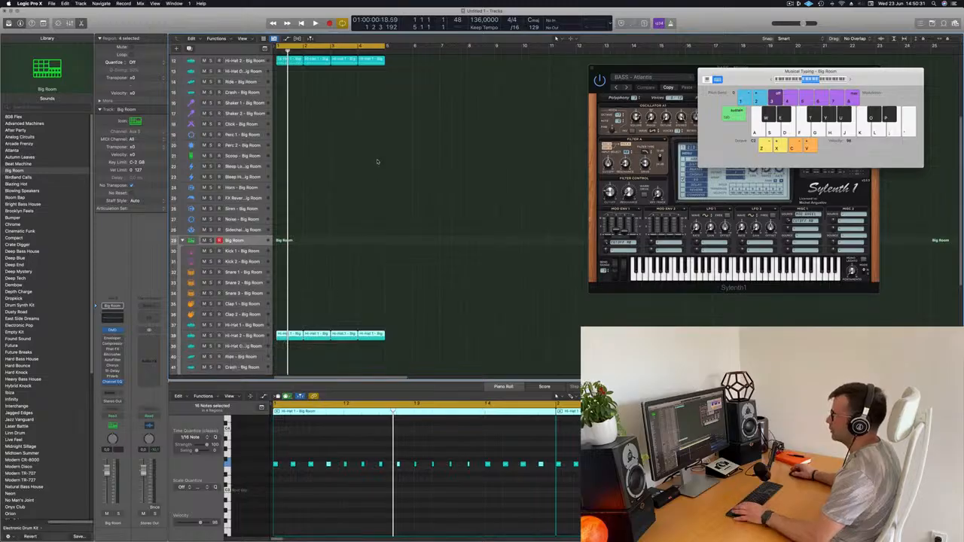
scroll(377, 158, "up", 4)
left_click_drag(398, 151, 287, 155)
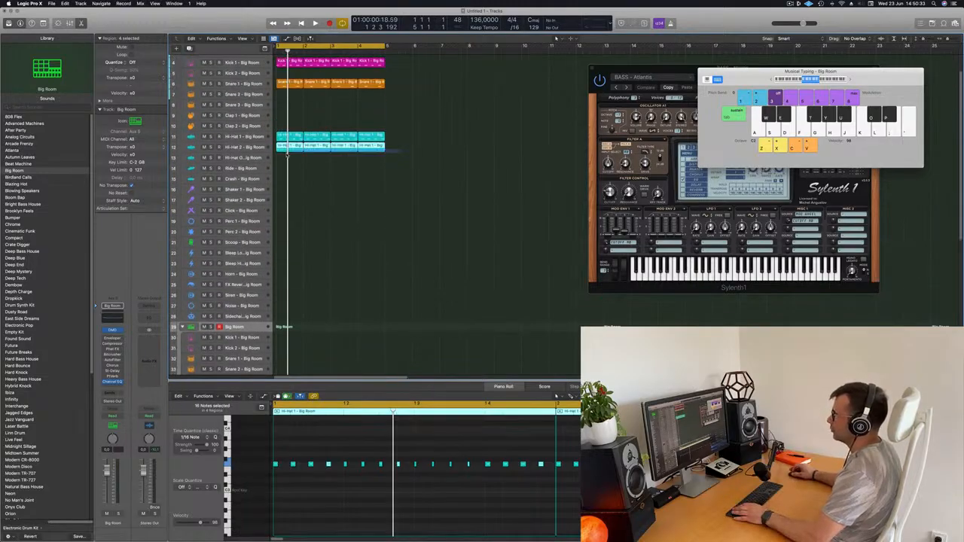
key("Delete")
- Play the loop and select the Hi-Hat 2 track in the duplicated Big Room stack to listen to its pattern
key("space")
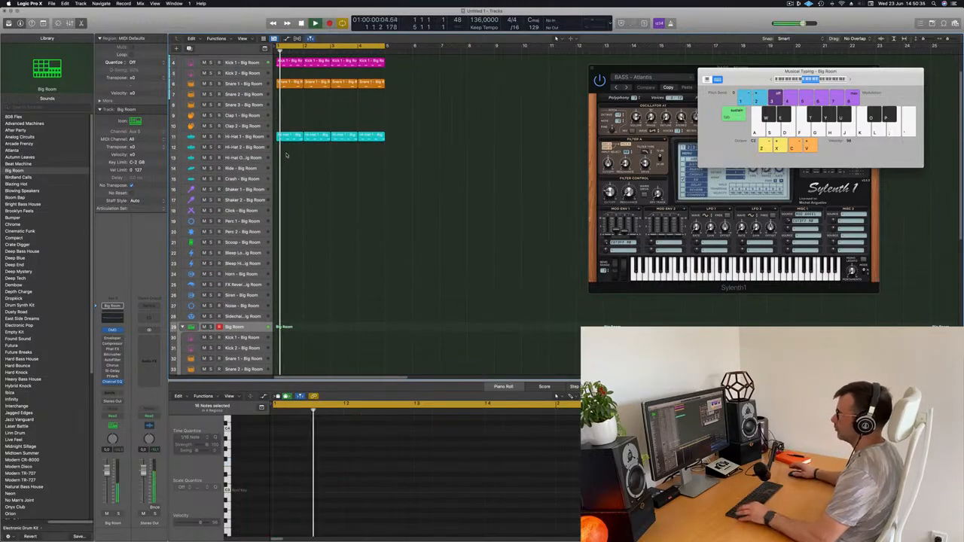
scroll(339, 170, "down", 8)
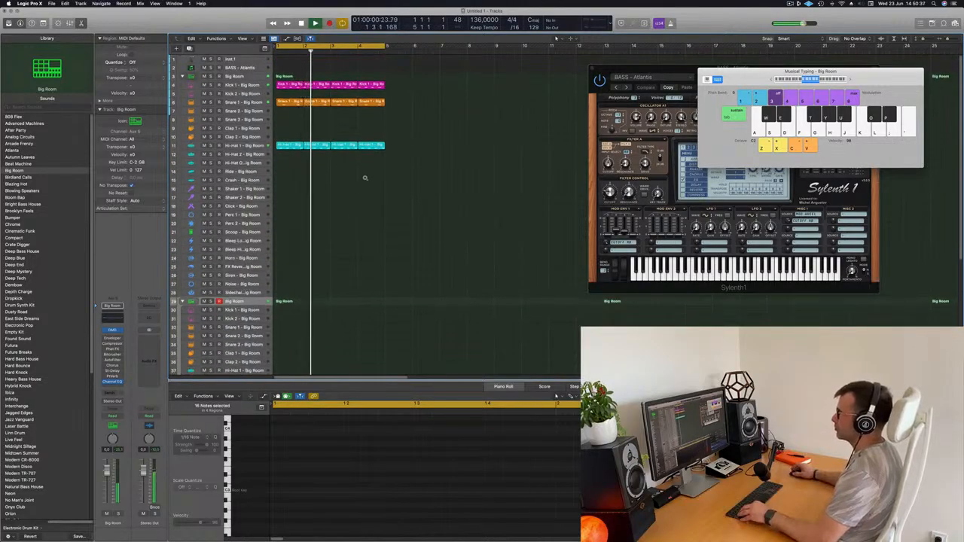
scroll(387, 189, "up", 3)
scroll(324, 295, "down", 5)
scroll(324, 294, "down", 2)
left_click(242, 266)
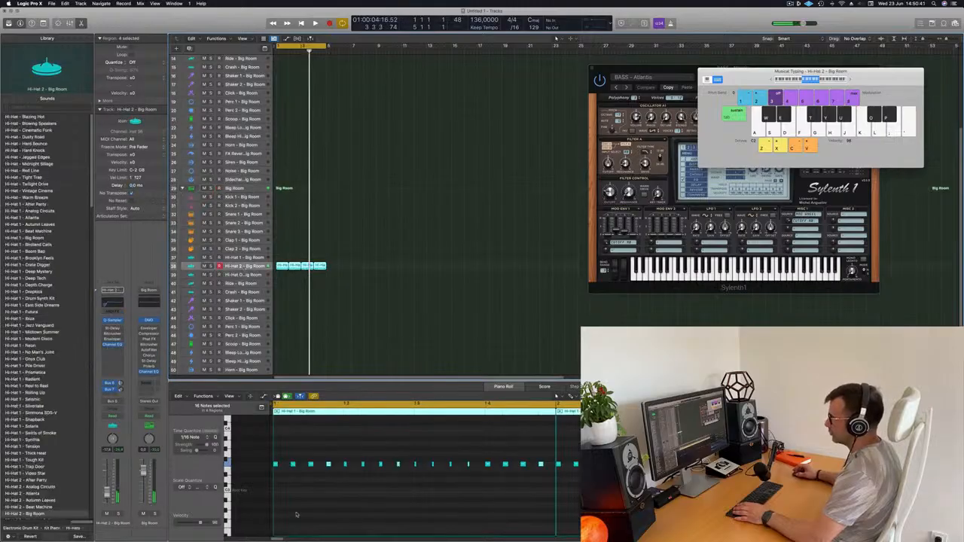
key("space")
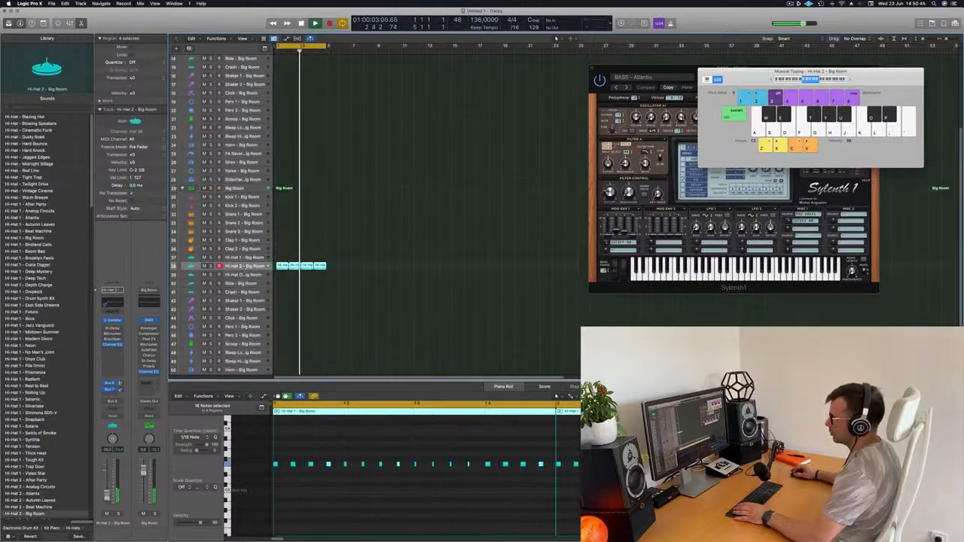
- Set the low cut on the Hi-Hat 2 Channel EQ to 800 Hz and raise the track's volume slightly
left_click(112, 344)
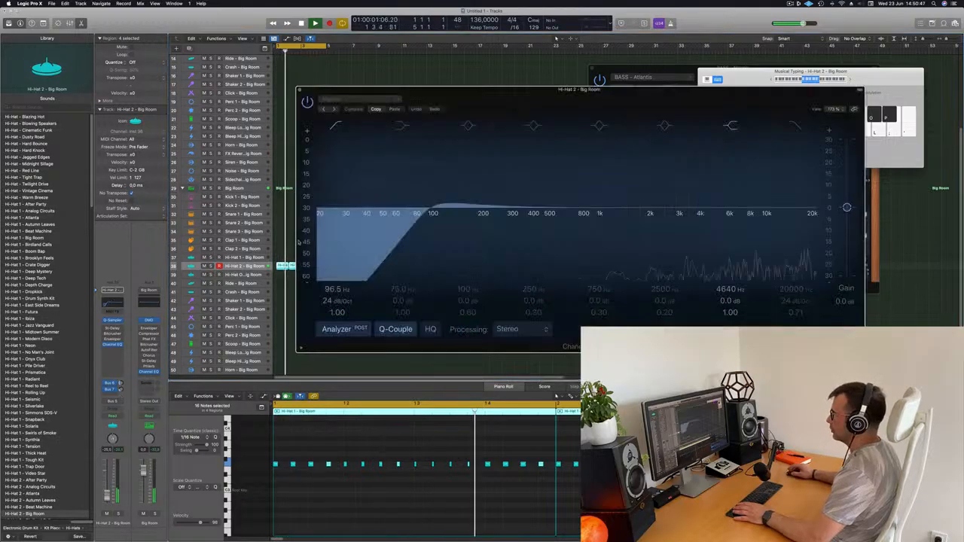
left_click_drag(432, 226, 573, 229)
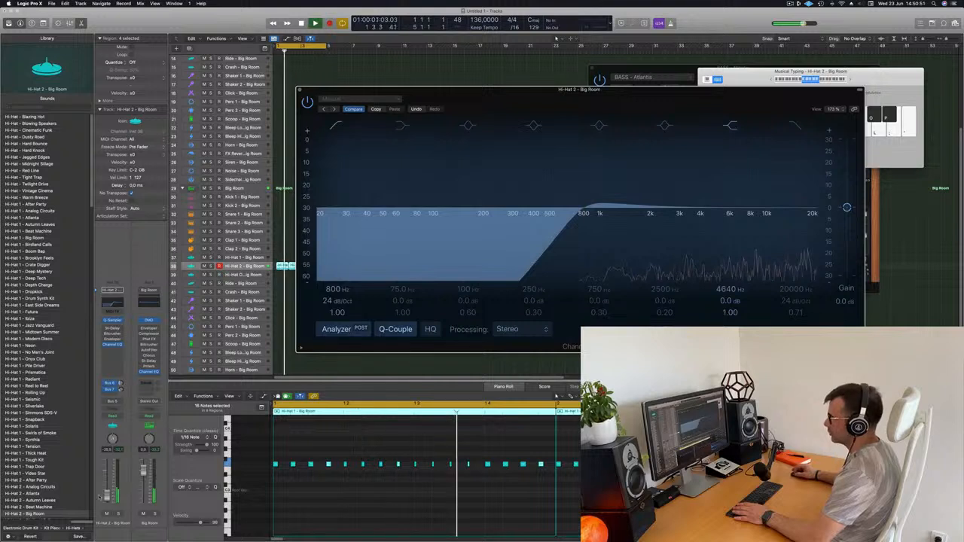
left_click_drag(107, 496, 108, 493)
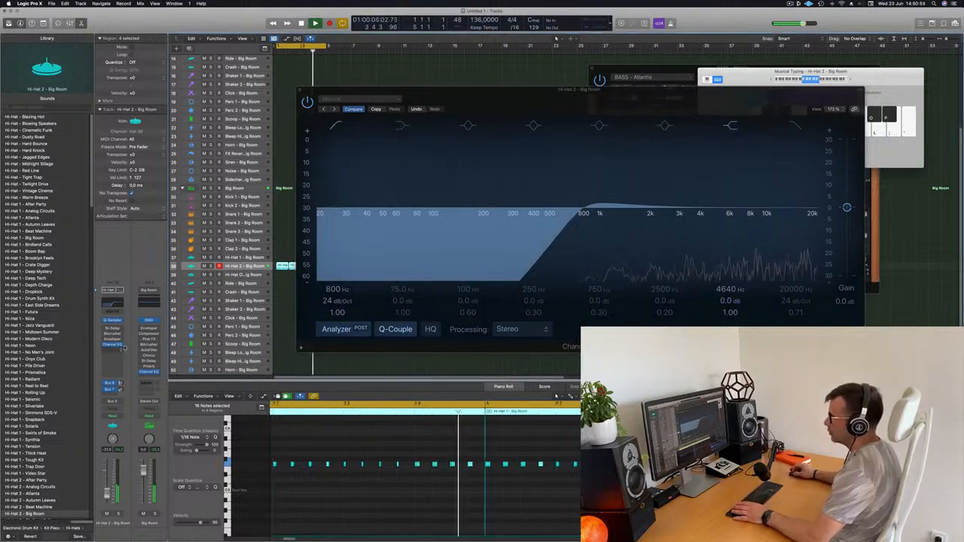
- Enable the Stereo Delay on the Hi-Hat 2 track and set its output mix to 28% left and 22% right, then close the plug-in windows
left_click(115, 329)
left_click(115, 329)
left_click(114, 329)
mouse_move(508, 280)
left_mouse_down()
mouse_move(506, 260)
mouse_move(530, 262)
mouse_move(506, 263)
left_mouse_up()
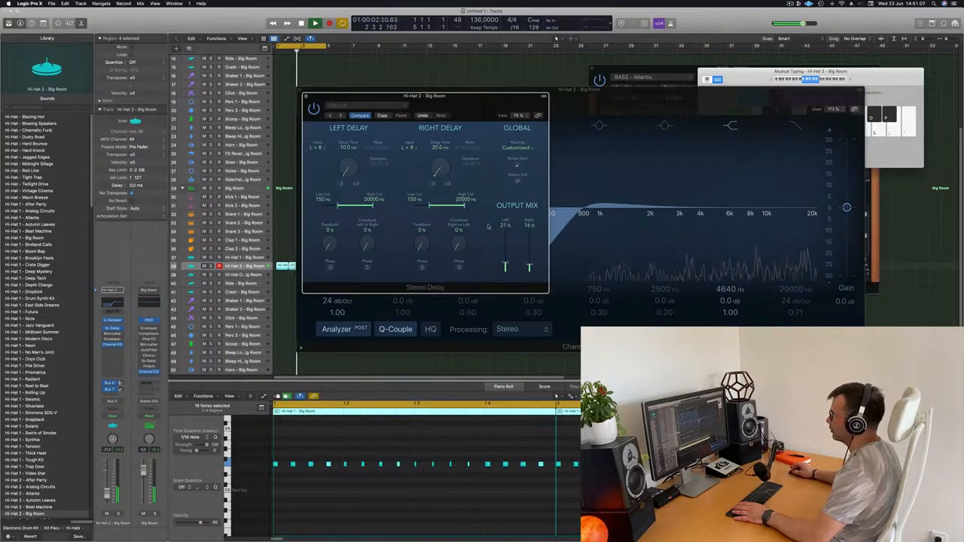
left_click_drag(529, 267, 530, 209)
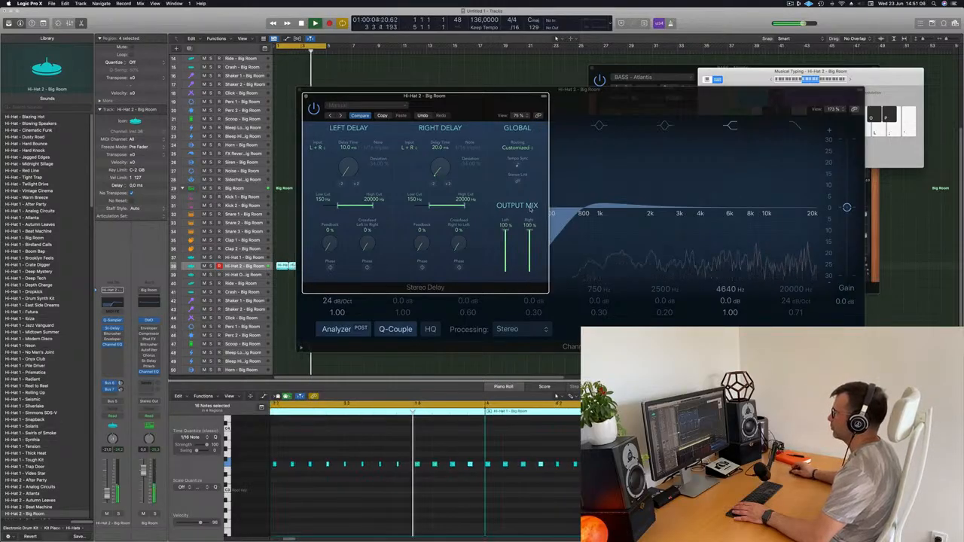
left_click_drag(506, 277, 506, 262)
left_click_drag(529, 231, 530, 265)
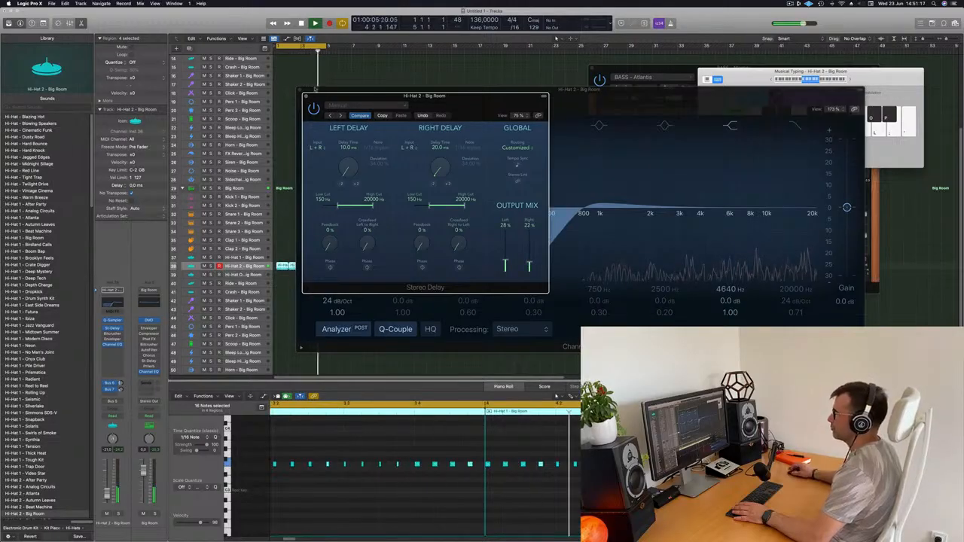
left_click(306, 96)
left_click_drag(350, 93, 431, 94)
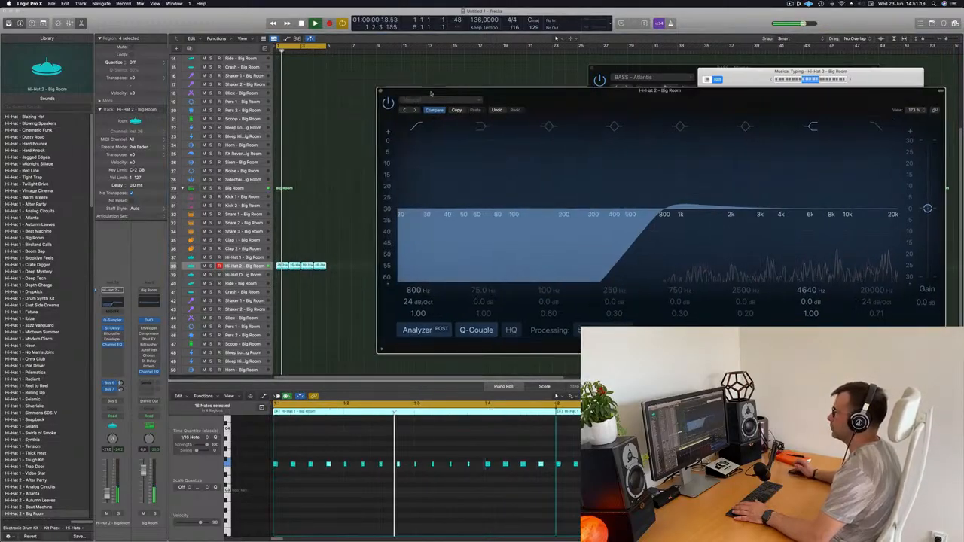
left_click(380, 91)
- Copy the first Hi-Hat 1 region to the Ride track and duplicate its four notes an eighth note earlier, starting on beat 1
scroll(348, 191, "up", 10)
scroll(387, 220, "right", 3)
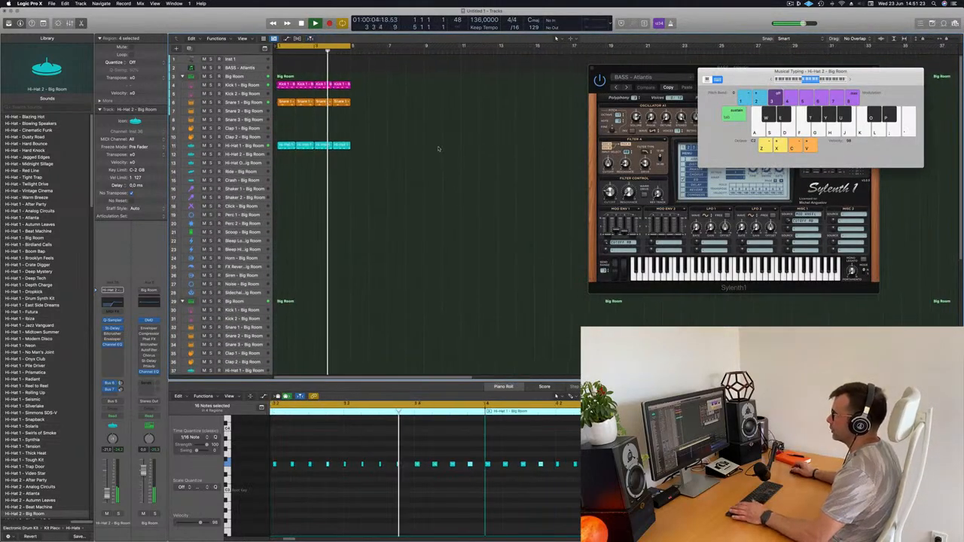
left_click(411, 139)
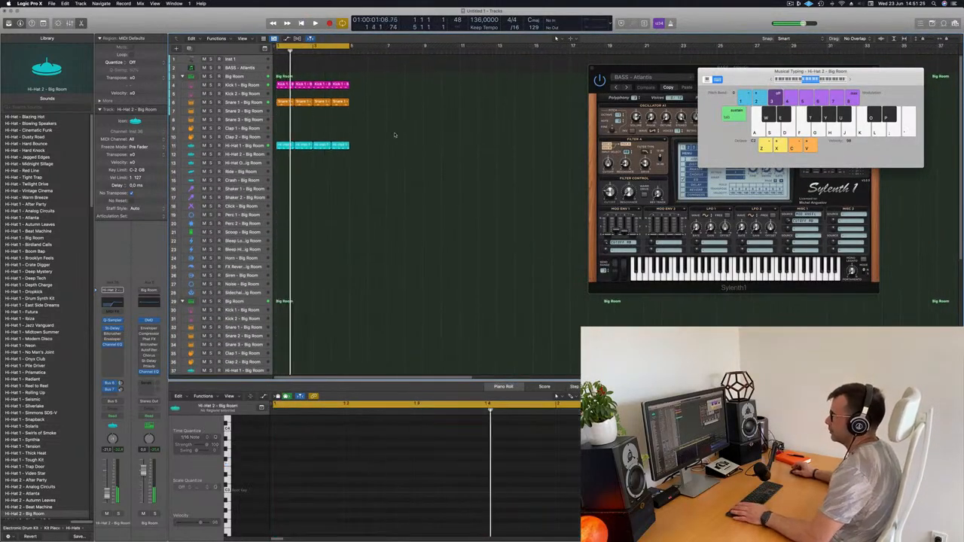
left_click(280, 146)
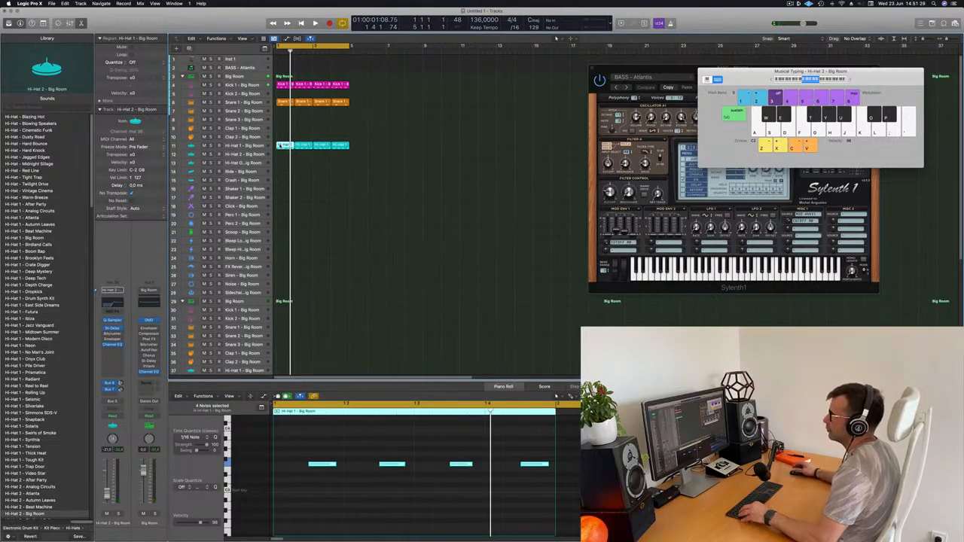
left_click_drag(280, 145, 283, 172)
left_click_drag(296, 459, 570, 484)
left_click_drag(336, 464, 276, 468)
- Play the loop with the Ride track selected and repeat its region to fill four bars
key("space")
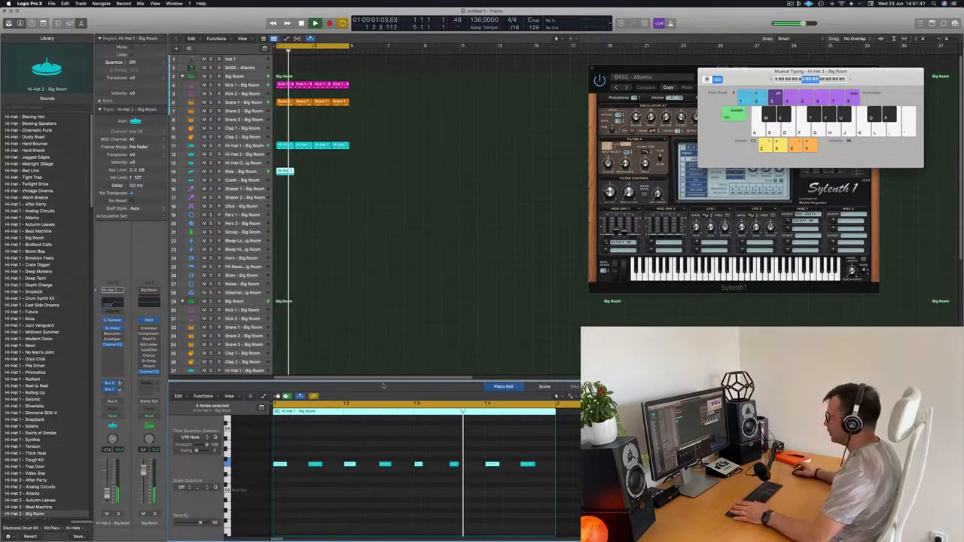
key("space")
key("space")
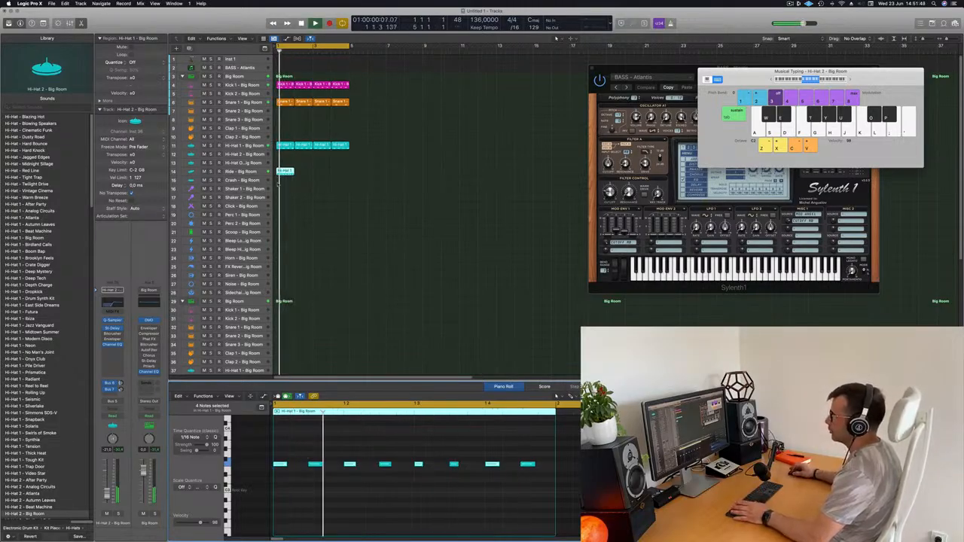
left_click(244, 172)
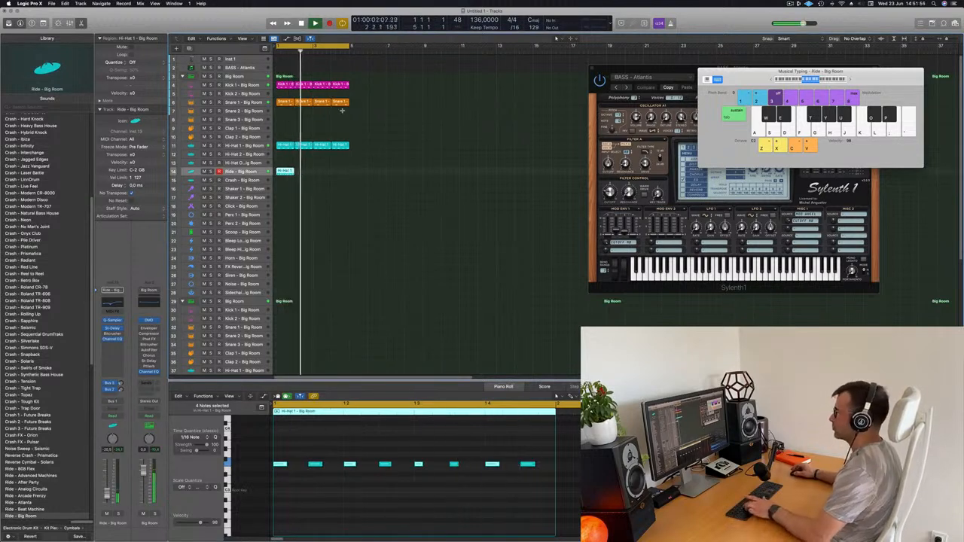
key("super+r")
key("super+r")
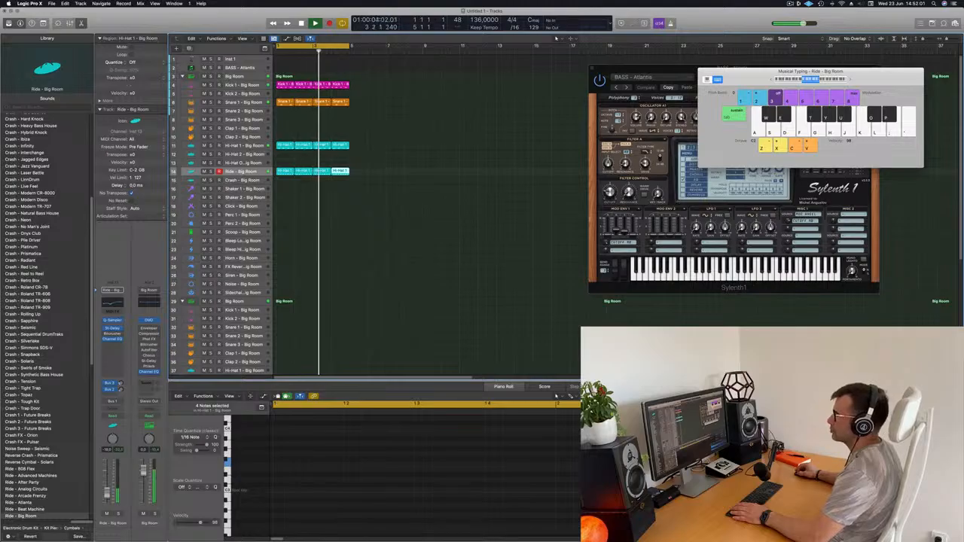
key("space")
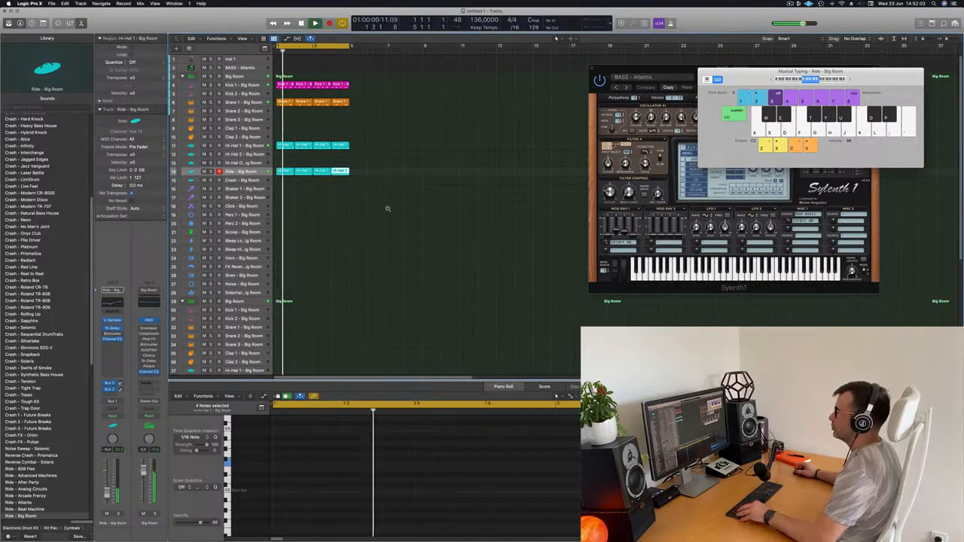
- Move the first Ride region to the Crash track and delete all its notes except the one on beat 1
scroll(387, 209, "down", 5)
left_click(375, 156)
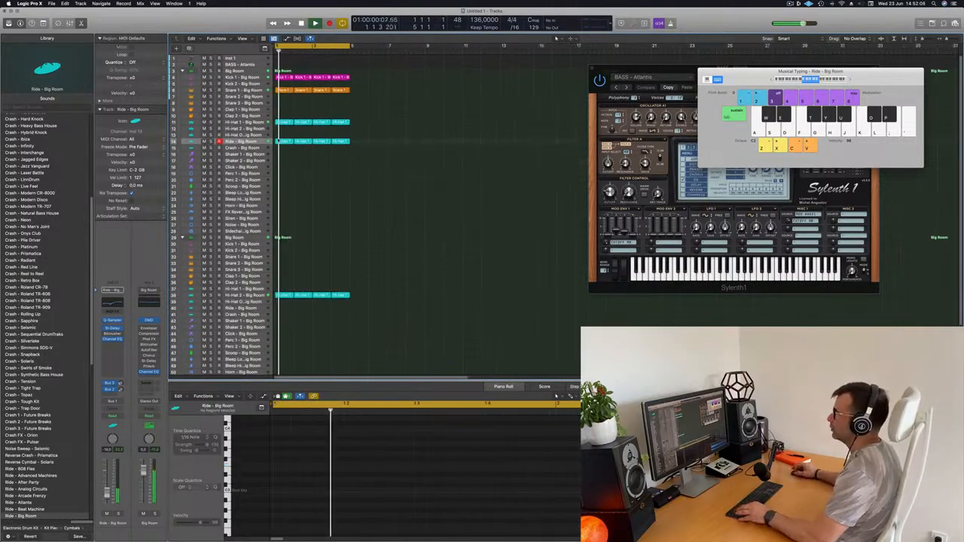
left_click(280, 142)
left_click_drag(280, 142, 280, 147)
left_click_drag(310, 446, 542, 498)
key("Delete")
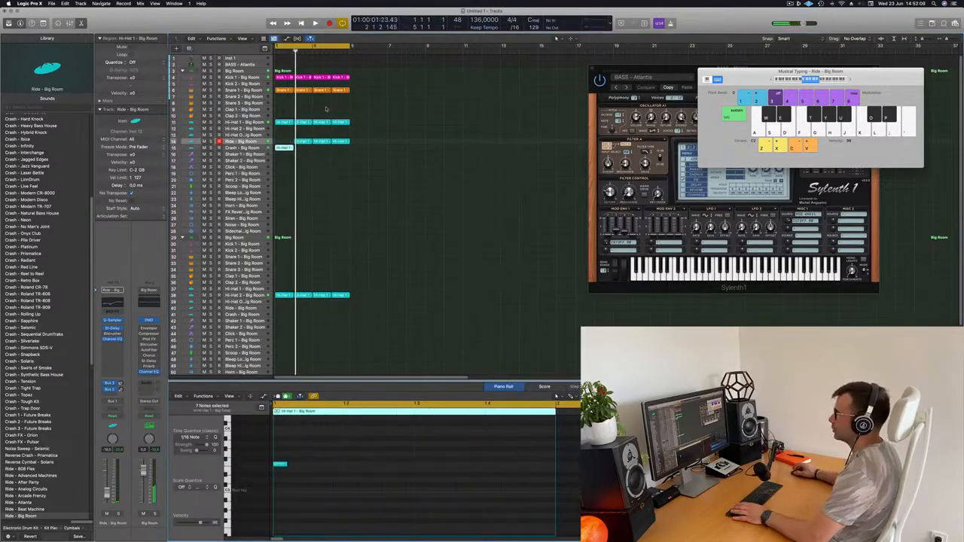
- Copy the bar 2 Ride region back into bar 1 and copy the Crash region to bar 3
left_click(301, 142)
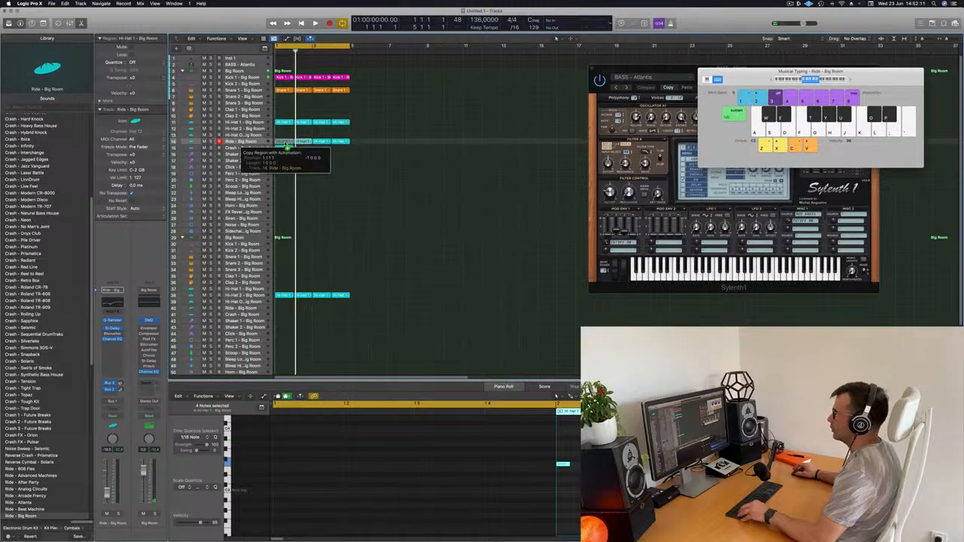
left_click_drag(287, 145, 284, 144)
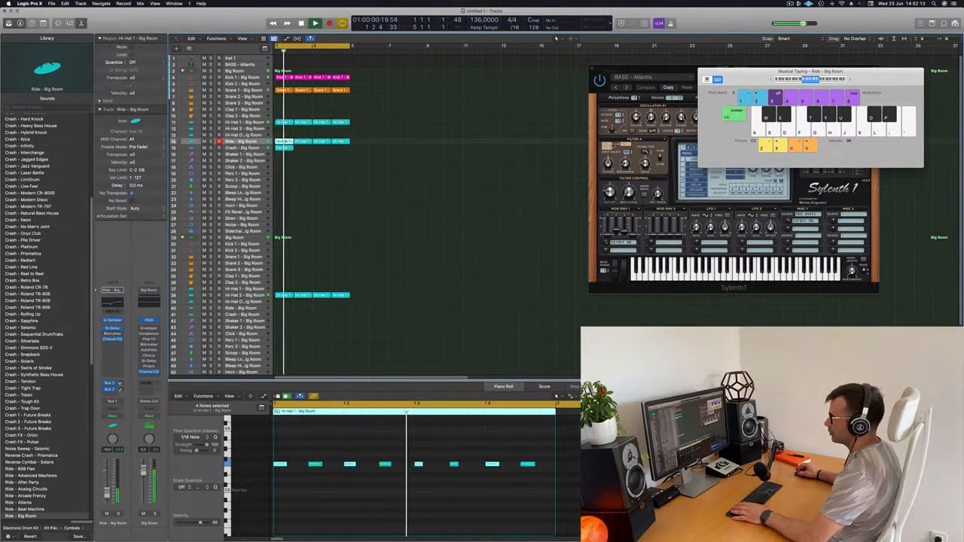
left_click(262, 147)
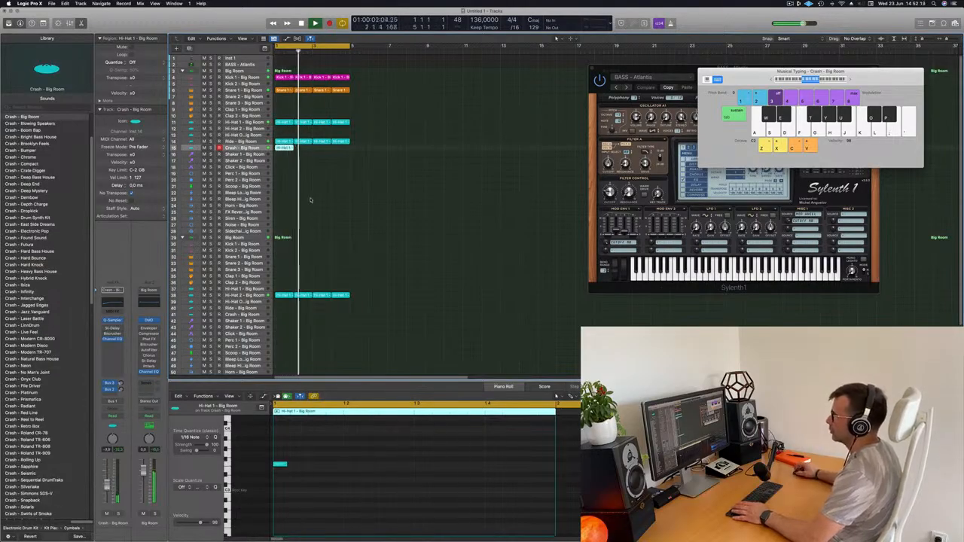
left_click_drag(284, 148, 322, 149)
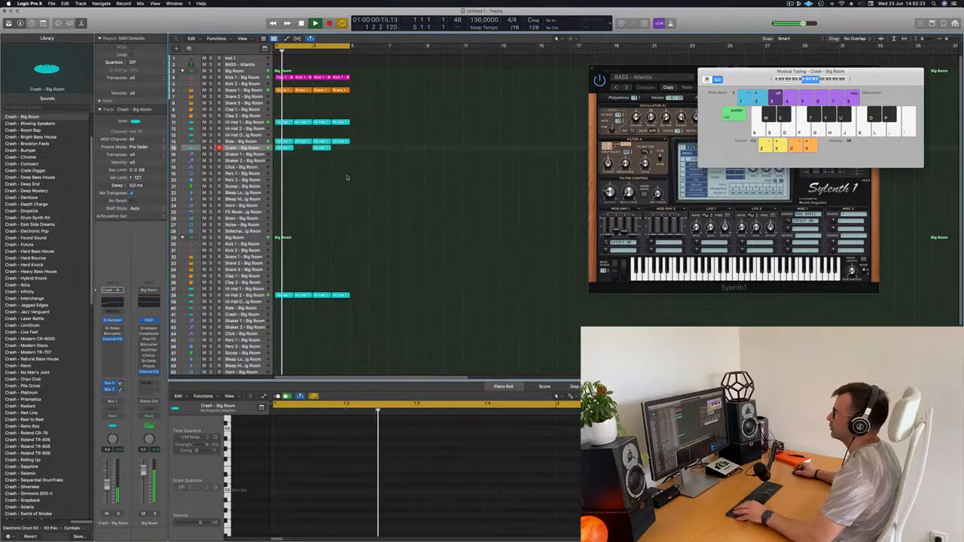
- Copy the first Snare 1 region to bar 1 of the Click track
key("super+Right")
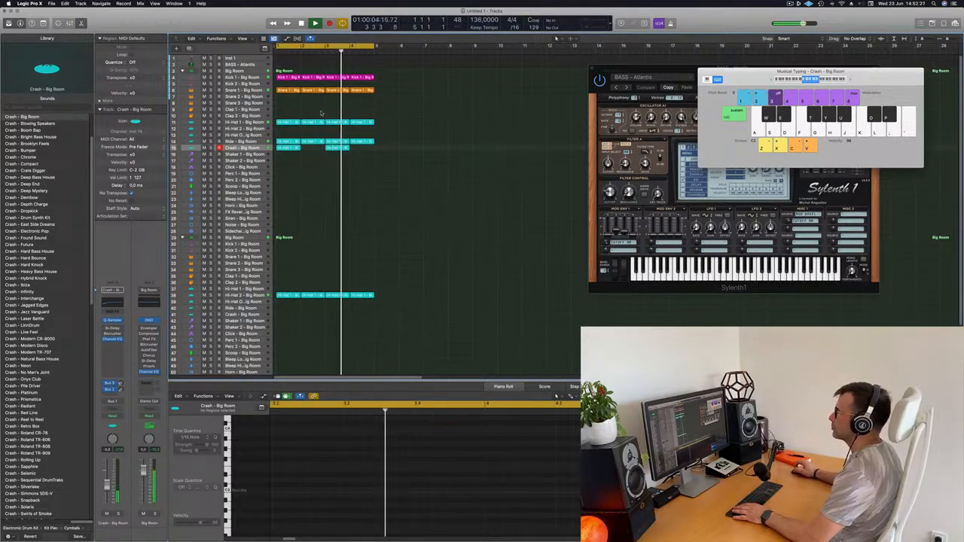
left_click(286, 89)
left_click_drag(287, 89, 285, 169)
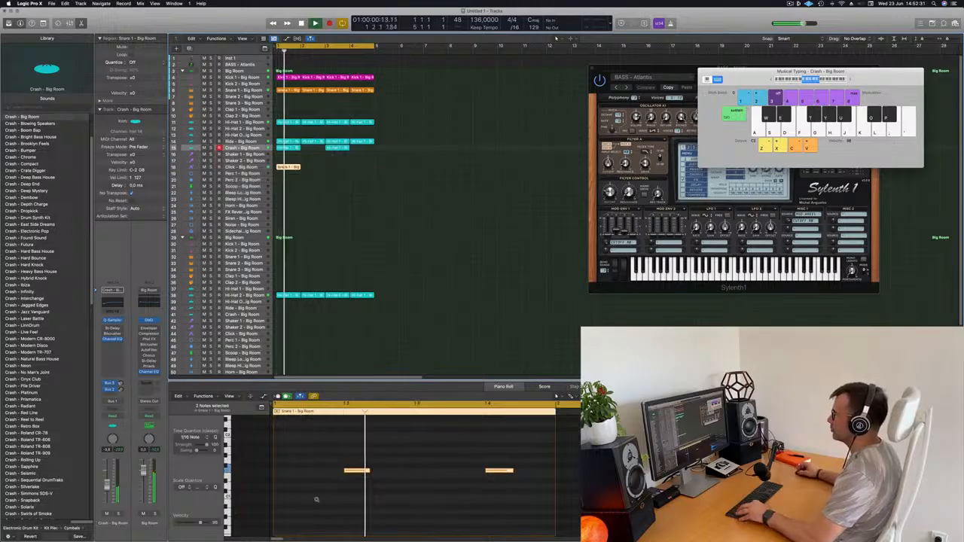
- Transpose the two notes of the Click region up to a much higher octave during playback
scroll(317, 499, "down", 2)
left_click_drag(334, 448, 500, 521)
key("space")
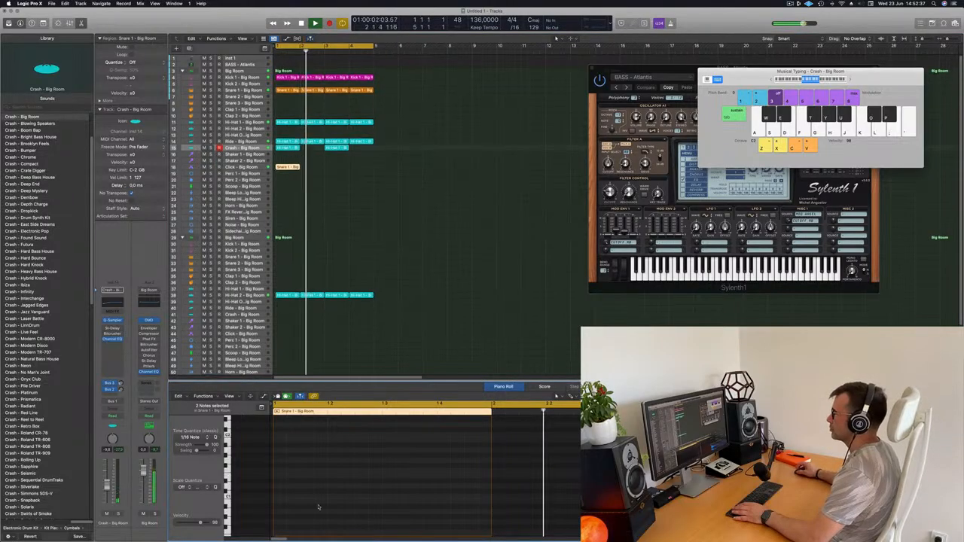
scroll(323, 492, "up", 5)
scroll(322, 491, "down", 1)
left_click_drag(317, 486, 460, 517)
key("shift+alt+Up")
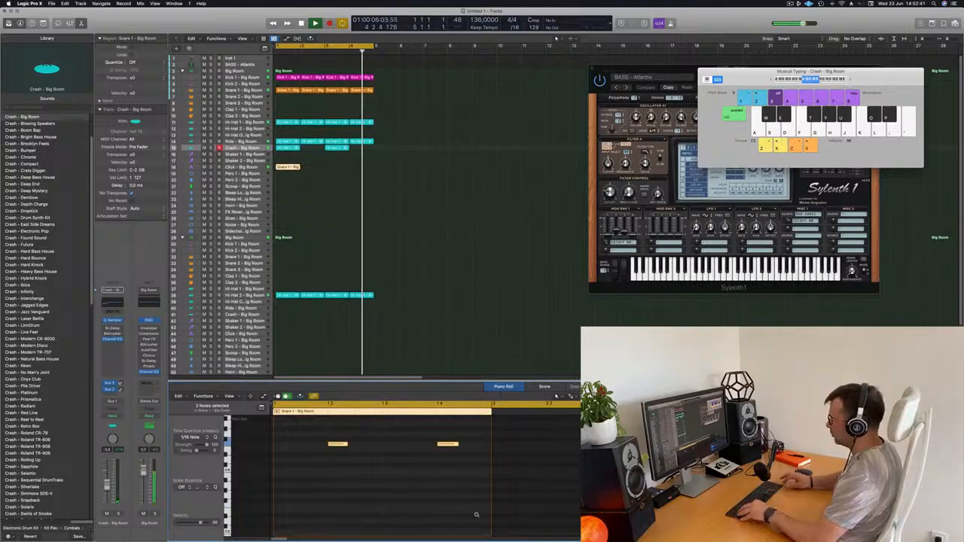
key("shift+alt+Up")
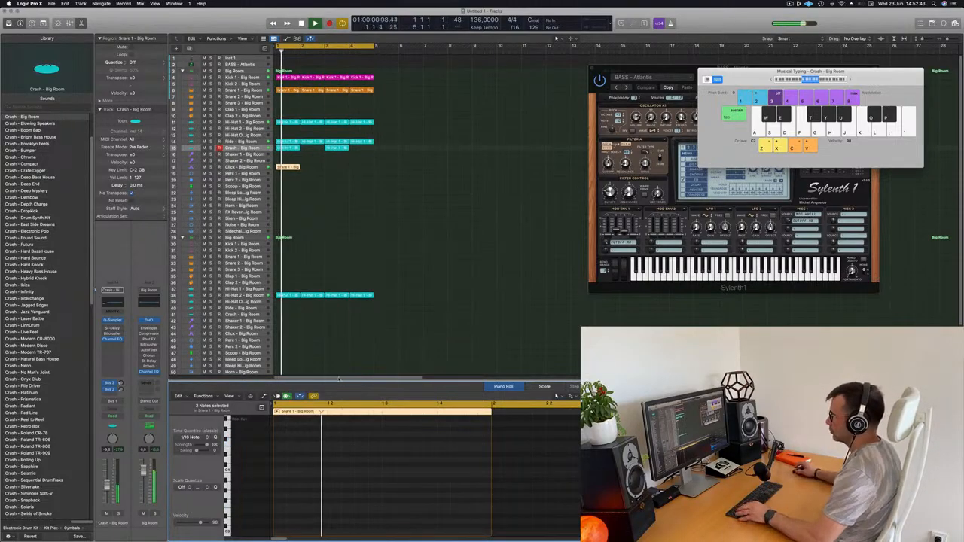
scroll(367, 469, "up", 3)
left_click_drag(322, 479, 475, 506)
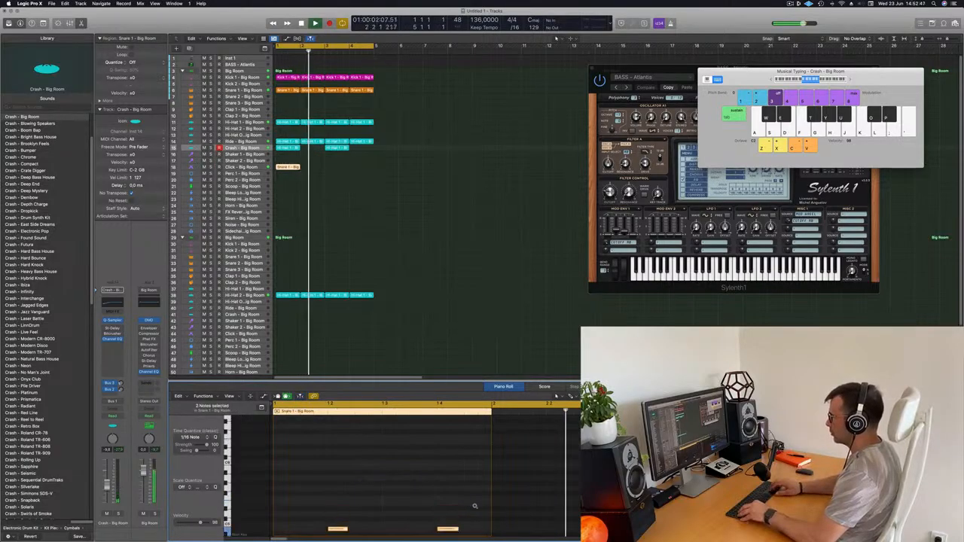
scroll(437, 505, "down", 3)
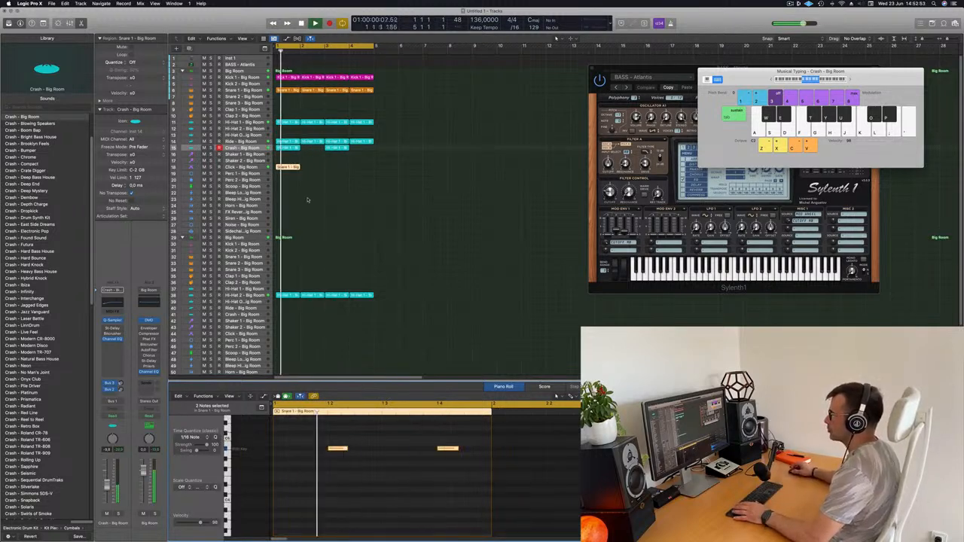
- Listen to the loop with the Click track selected and move its region to the Perc 1 track
left_click(258, 167)
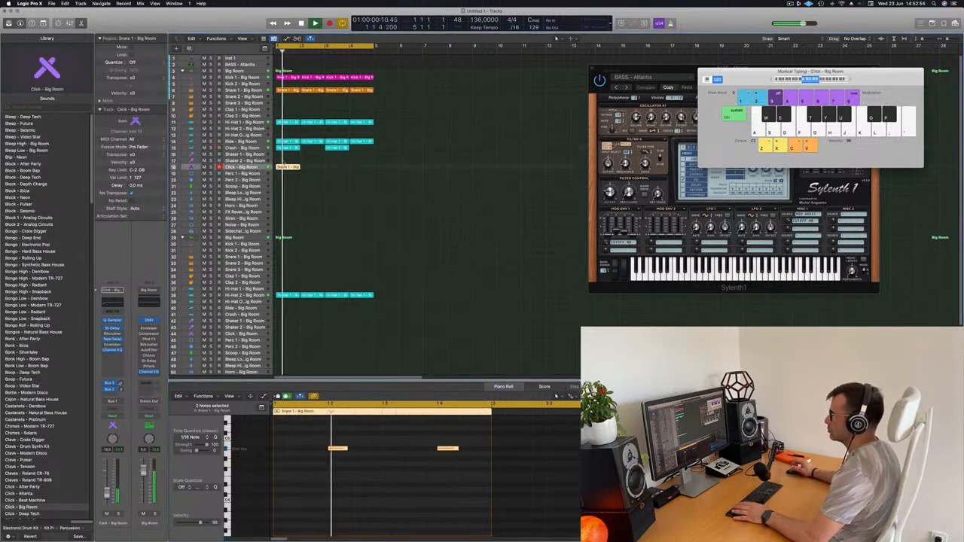
key("space")
left_click_drag(288, 168, 288, 174)
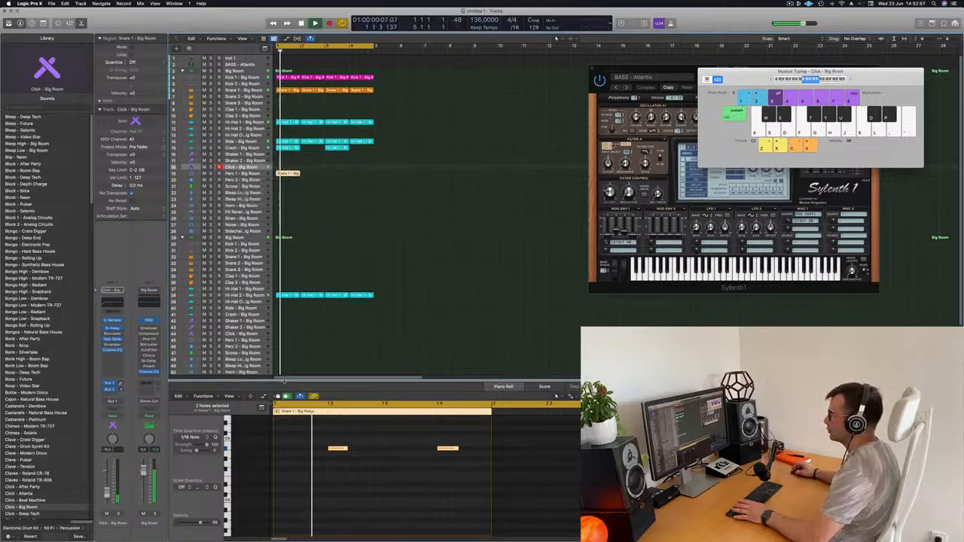
- Transpose both notes of the Perc 1 region down to a lower octave and select them in the Piano Roll during playback
left_click(317, 440)
key("space")
key("space")
left_click_drag(317, 440, 464, 466)
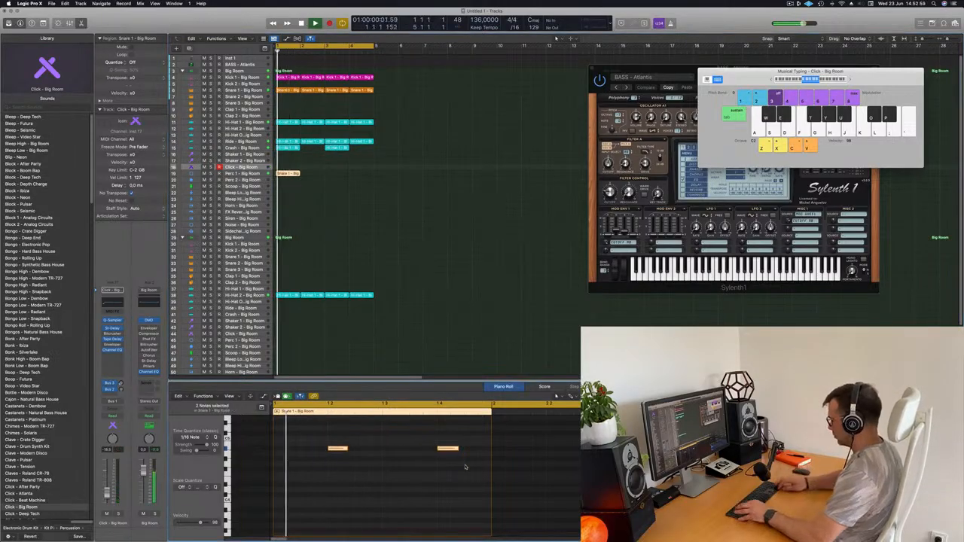
key("Delete")
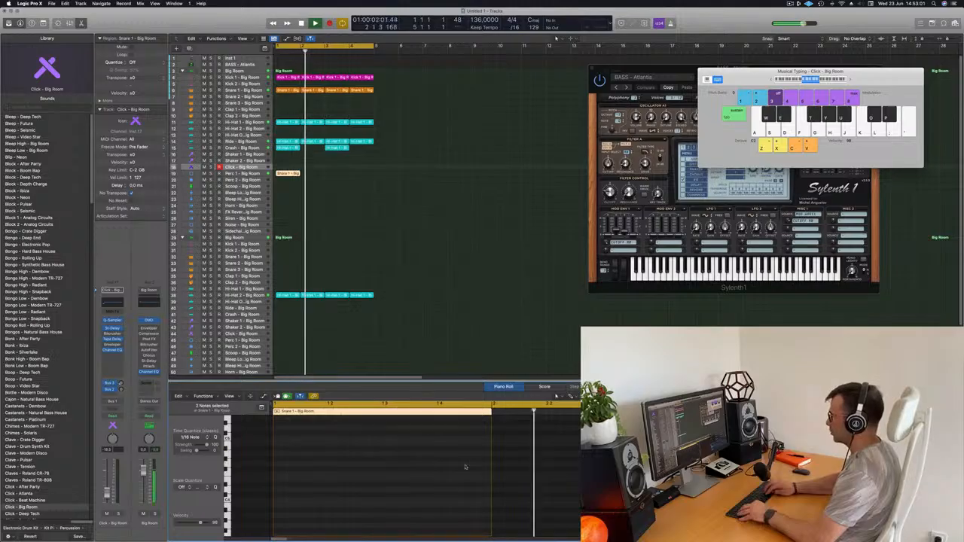
key("space")
key("space")
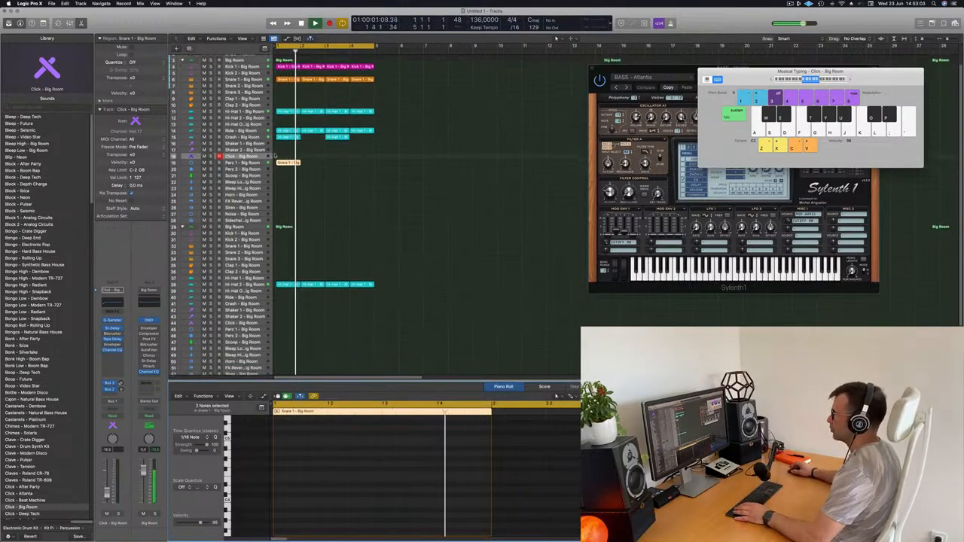
key("p")
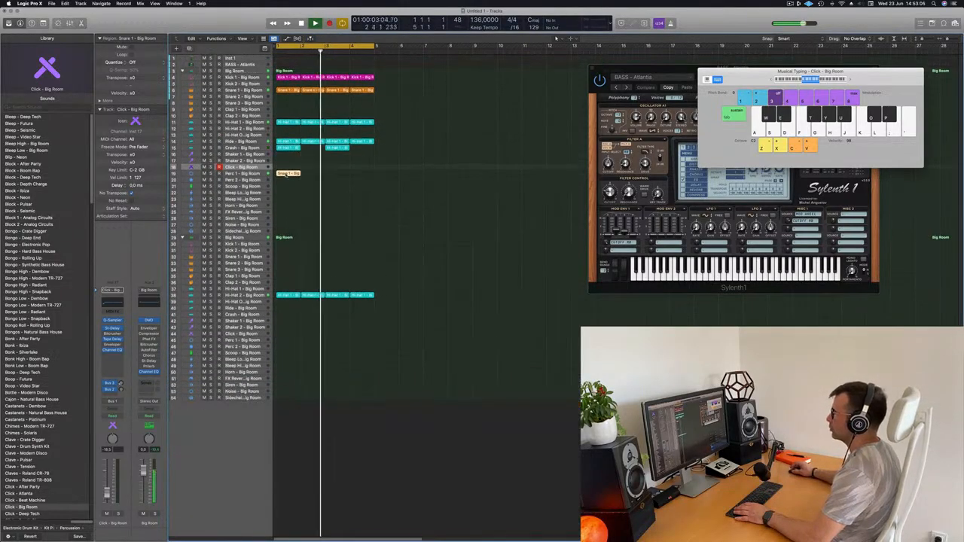
key("p")
key("super+a")
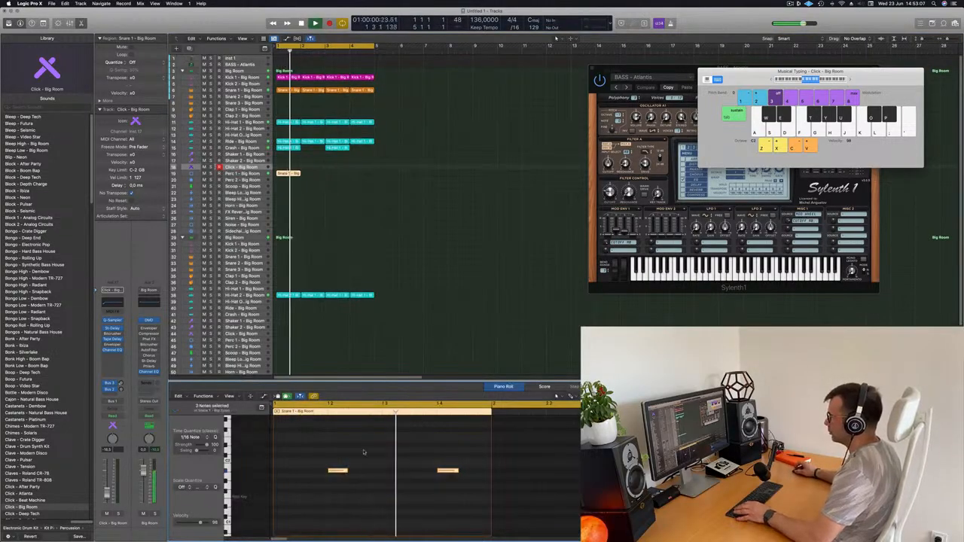
- Copy both Perc 1 notes slightly later in the bar to form two pairs and play the loop
left_click_drag(339, 472, 367, 473)
key("space")
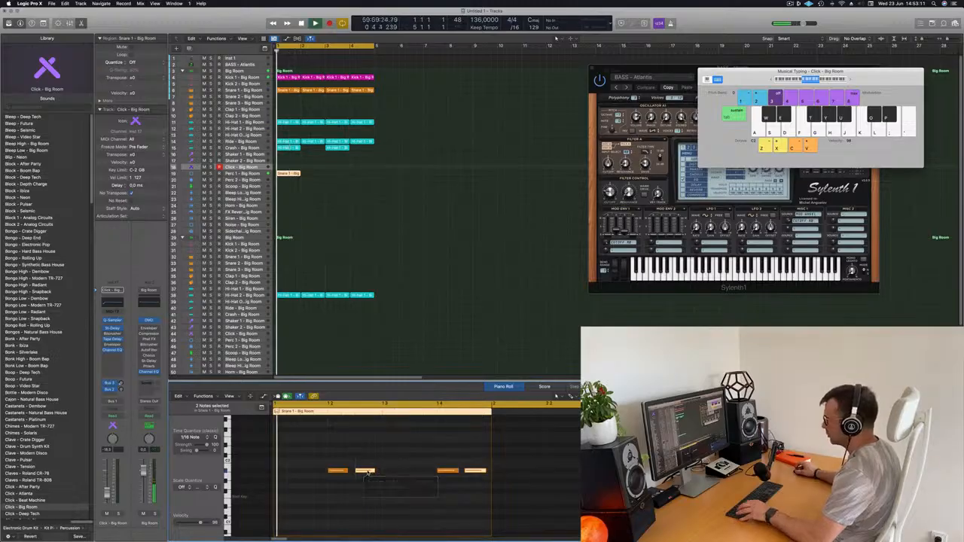
scroll(383, 464, "left", 1)
key("space")
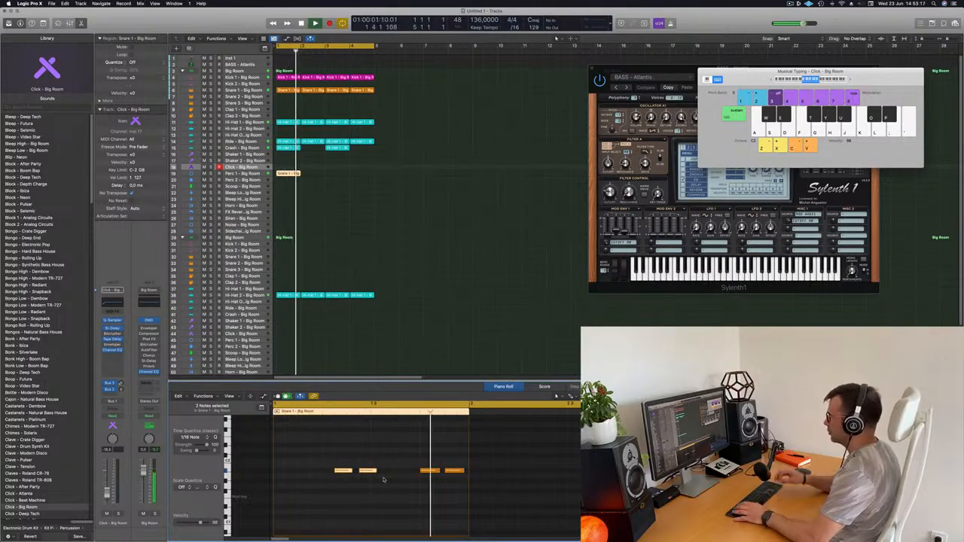
key("space")
- Move the second pair of Perc 1 notes and shorten the last note to end at bar 2
left_click_drag(396, 463, 463, 486)
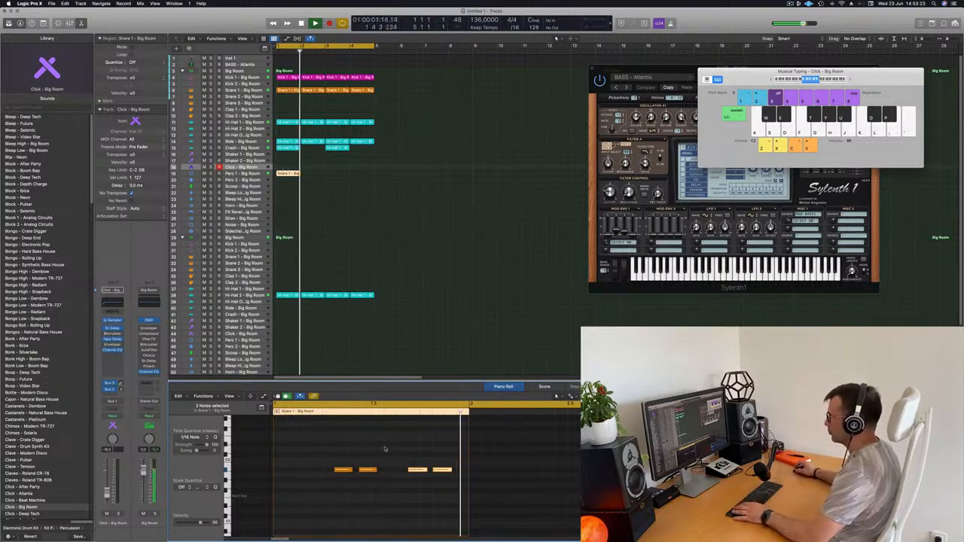
key("space")
key("space")
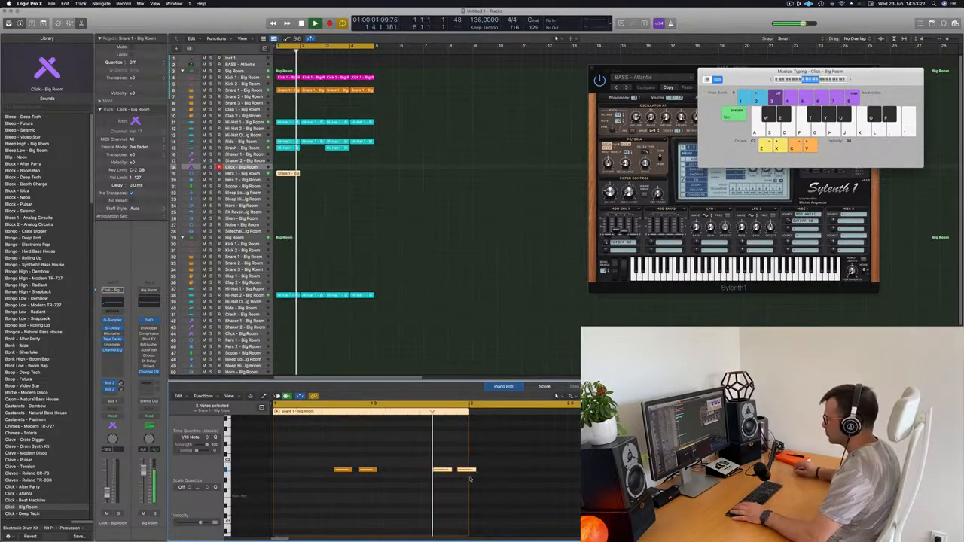
left_click_drag(475, 469, 473, 470)
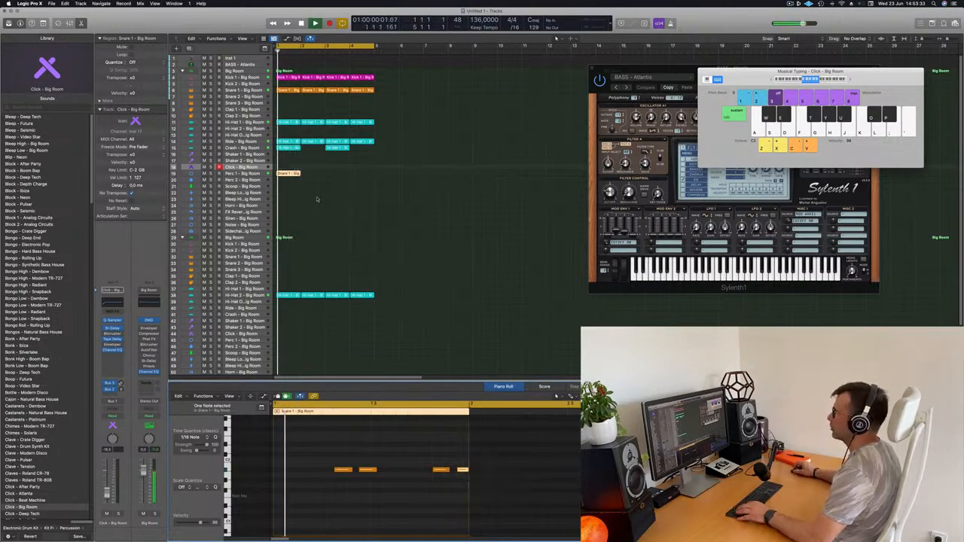
- Repeat the Perc 1 region to fill all four bars and select the Perc 1 track
key("super+r")
key("super+r")
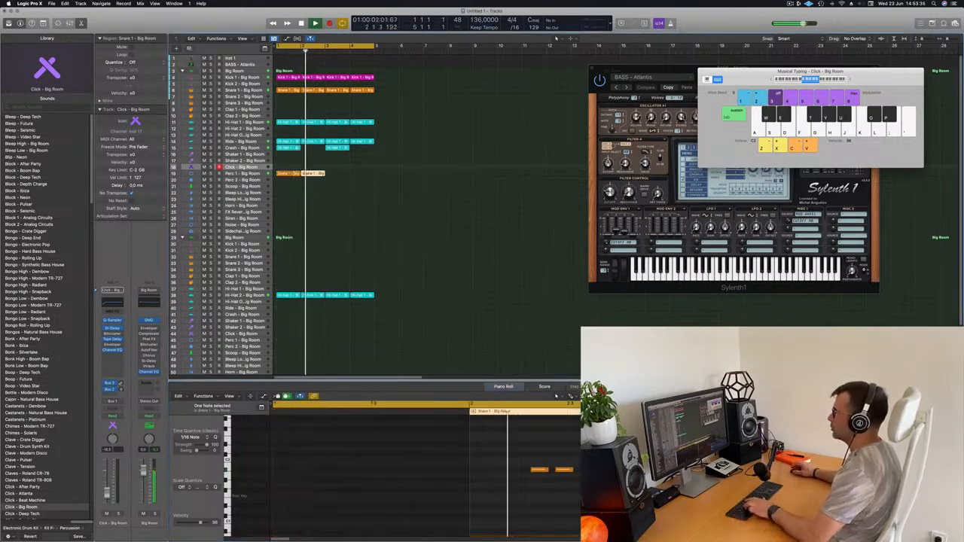
left_click(256, 174)
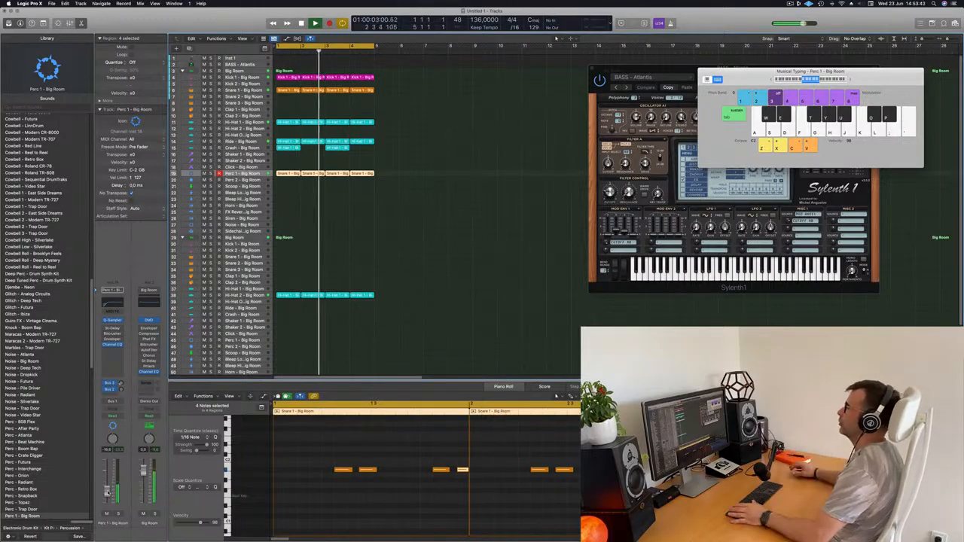
key("Return")
- Copy the first Perc 1 region to the Scoop track and delete the first note of each pair
left_click(293, 188)
left_click_drag(288, 174, 287, 188)
left_click_drag(319, 454, 474, 501)
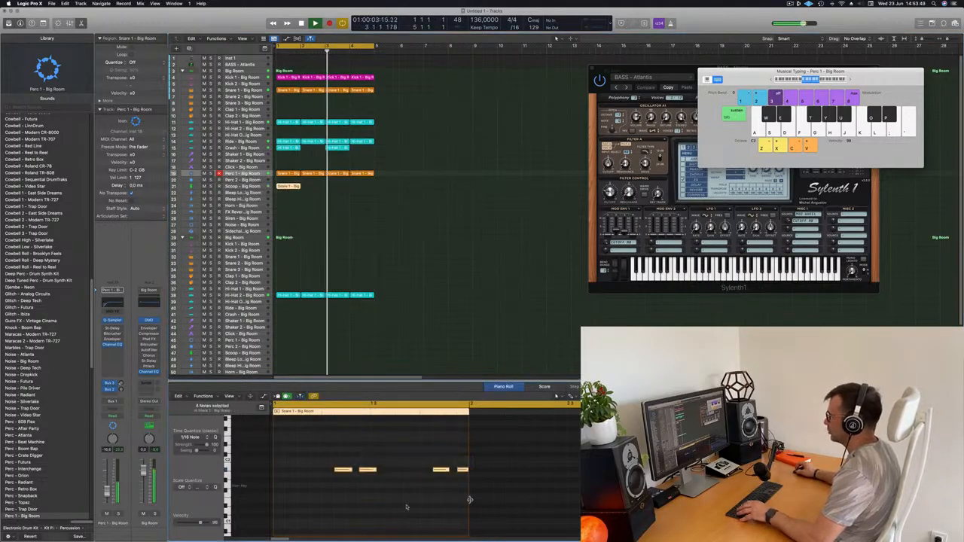
key("Return")
key("Return")
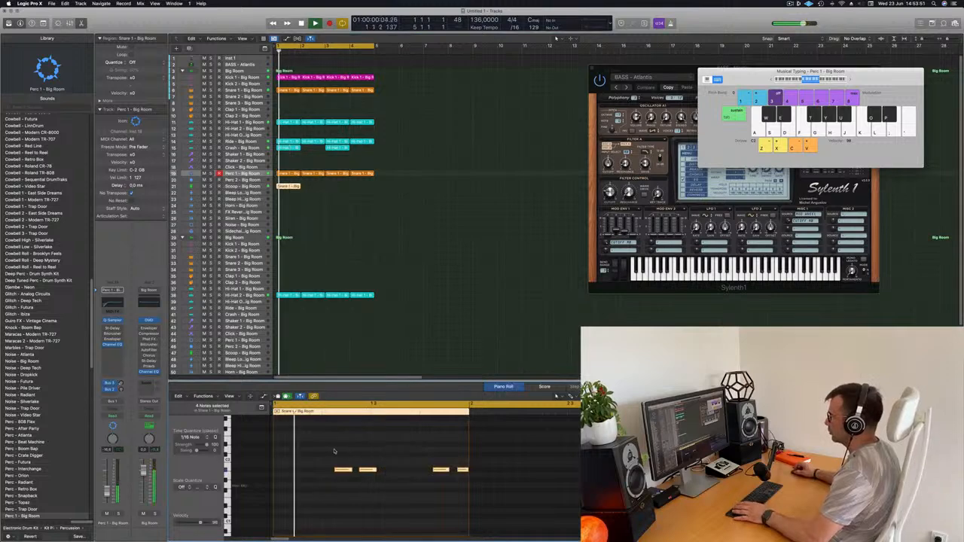
left_click_drag(322, 446, 341, 482)
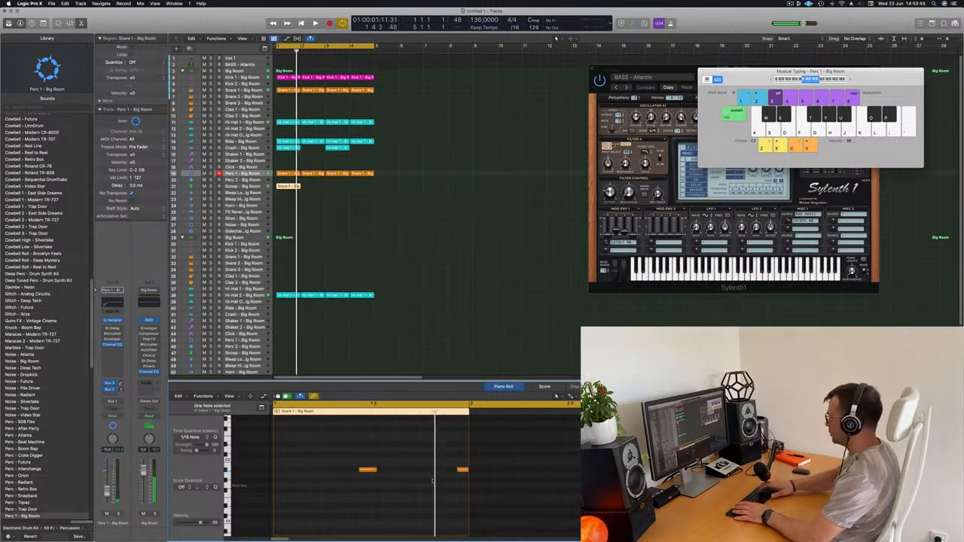
key("space")
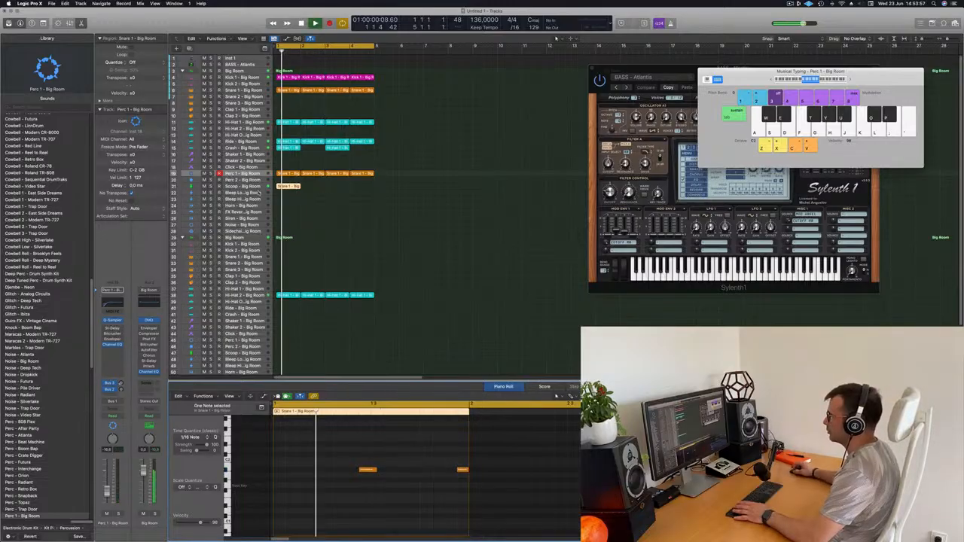
- Select the Scoop track and adjust its channel volume while playing the loop
left_click(244, 187)
key("space")
key("space")
key("space")
key("space")
left_click_drag(107, 489, 107, 492)
key("space")
key("space")
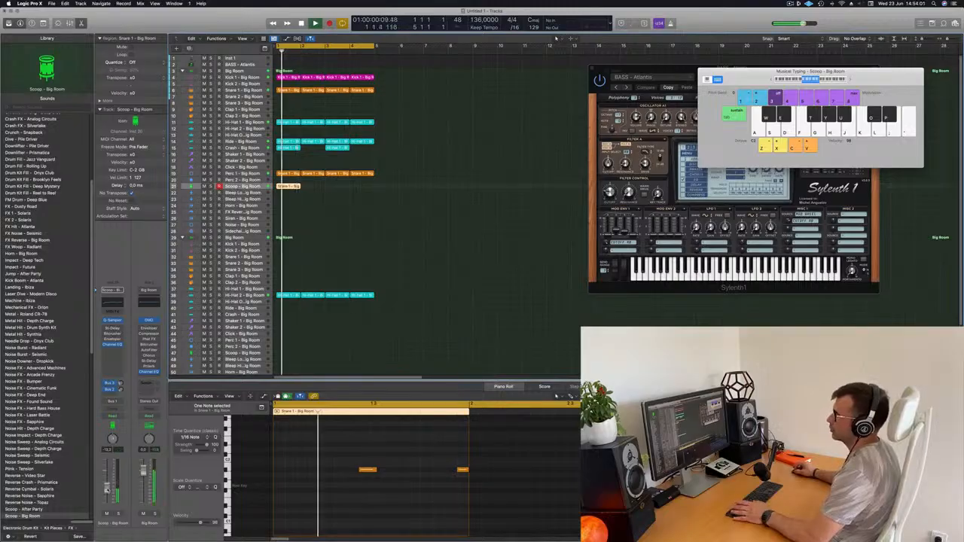
key("space")
key("space")
- Try both Scoop notes one octave lower during playback
left_click_drag(316, 421, 492, 514)
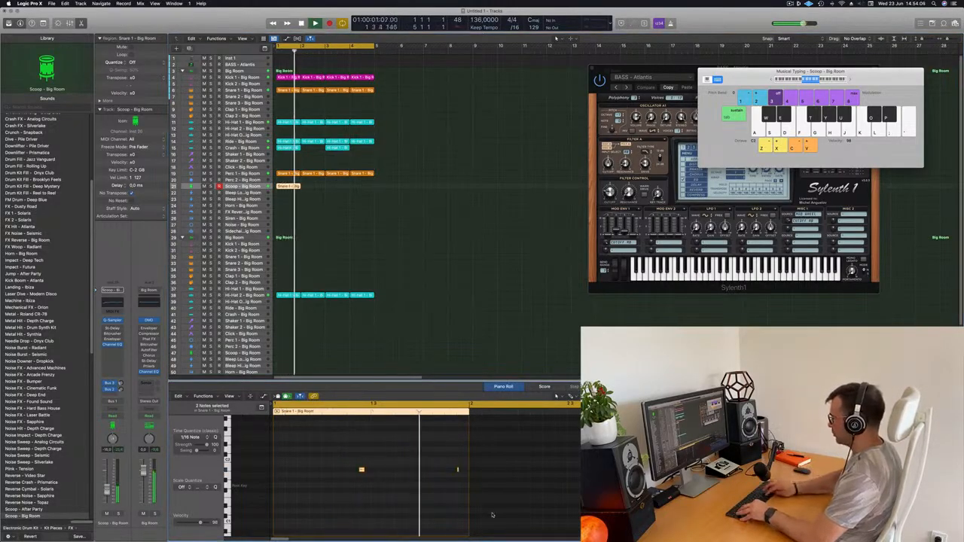
key("alt+shift+Down")
key("space")
key("space")
key("space")
key("space")
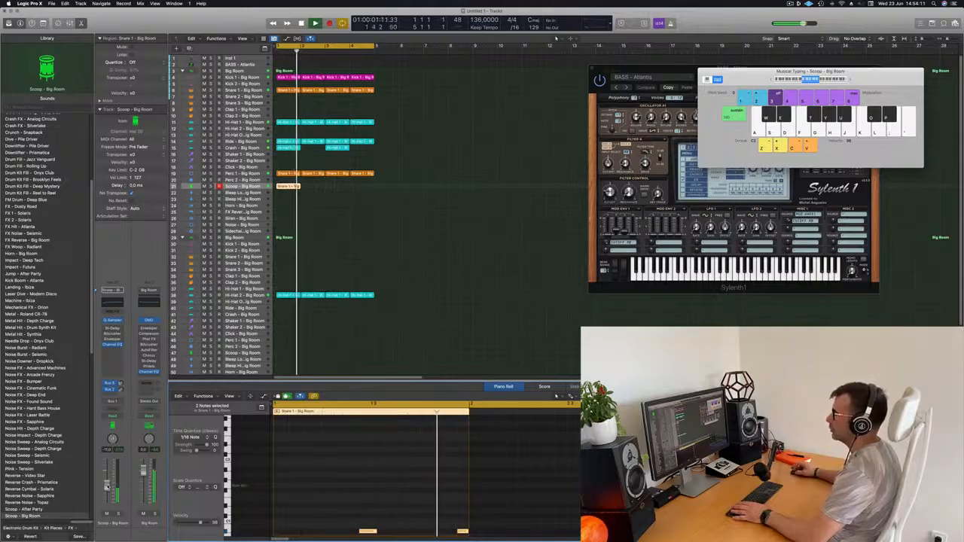
key("space")
- Try repeating the Scoop region across the loop, then undo the repeats and the octave transposition
key("super+r")
key("super+r")
key("super+r")
key("super+z")
key("super+z")
key("super+z")
key("super+z")
left_click(309, 200)
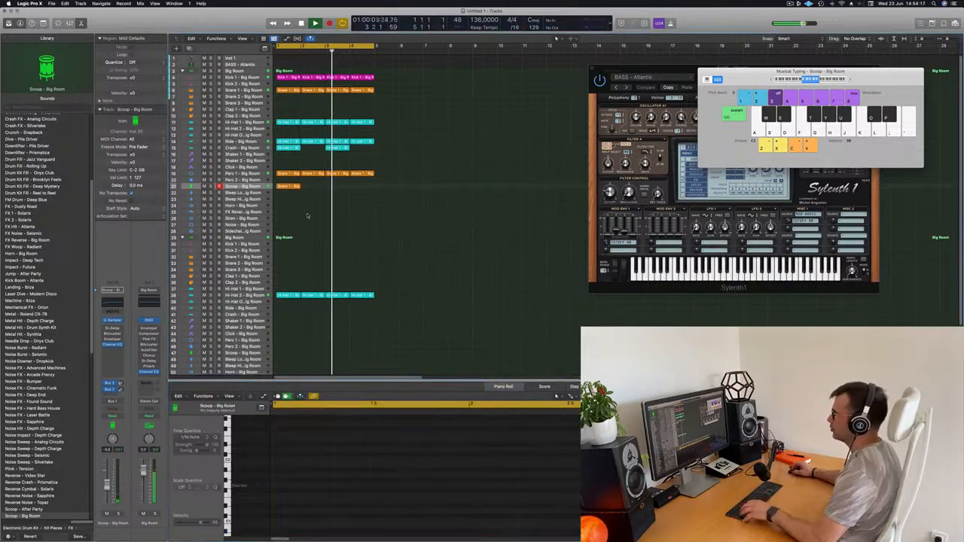
- Transpose both notes of the Scoop region down one octave
left_click(287, 186)
left_click_drag(334, 464, 468, 497)
key("alt+shift+Down")
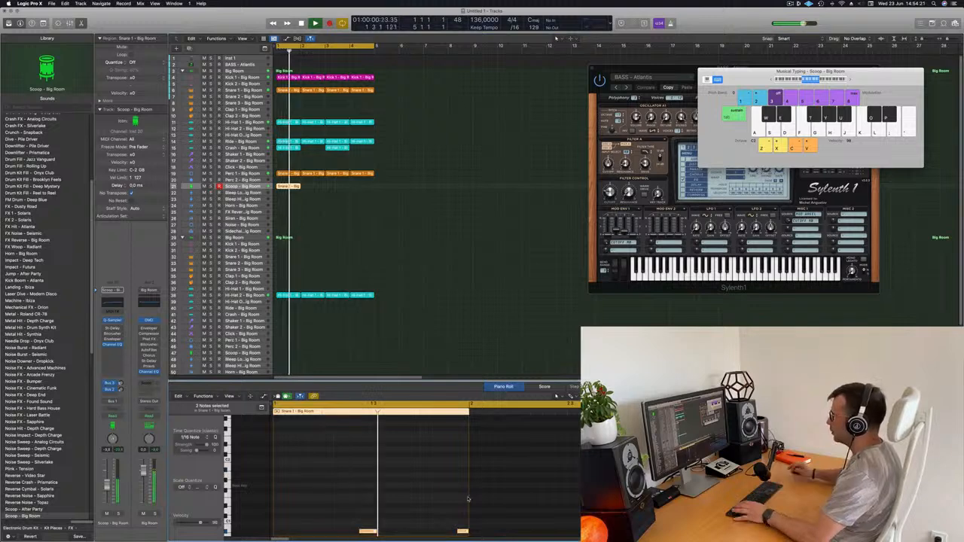
- Repeat the Scoop region as separate one-bar regions to fill all four bars and listen to the loop
key("super+r")
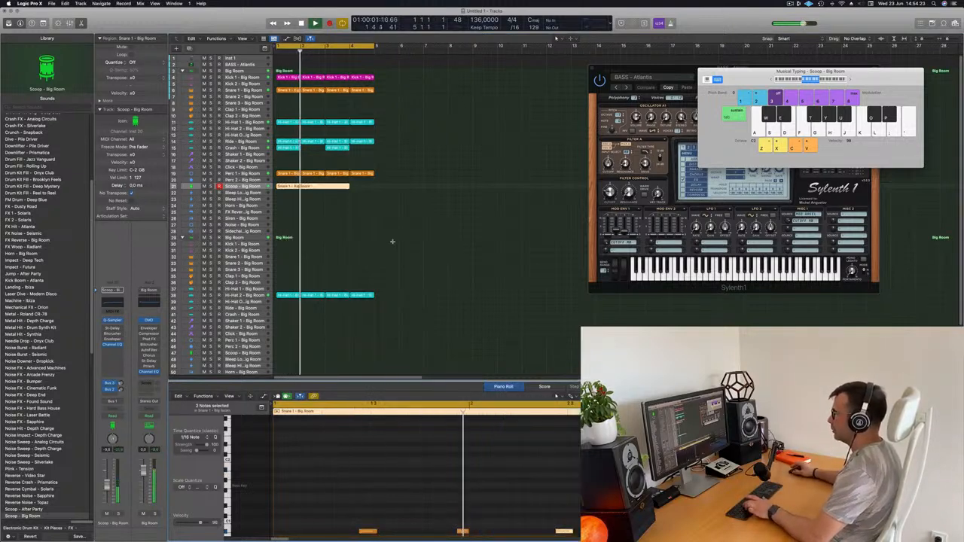
key("super+z")
left_click(296, 202)
left_click(294, 187)
key("super+r")
key("super+r")
key("super+r")
left_click(244, 187)
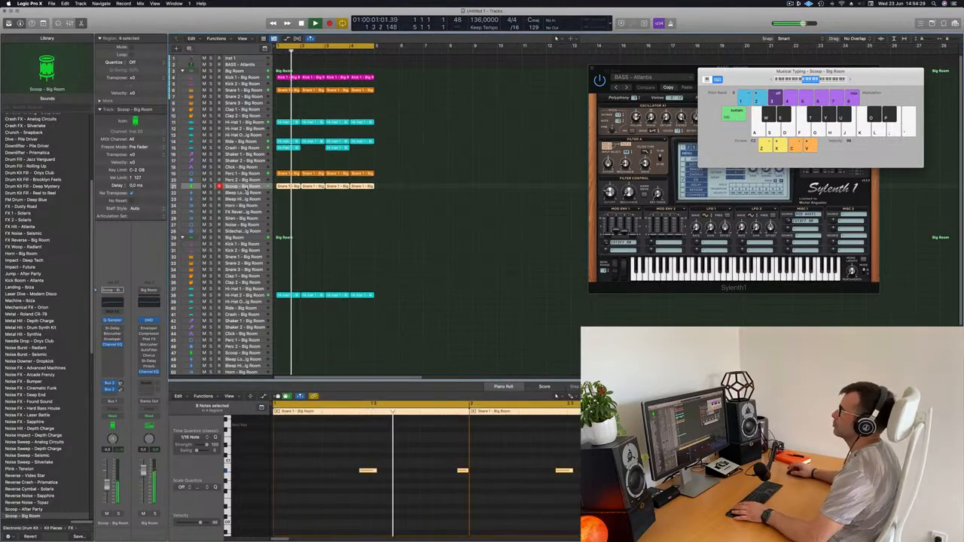
left_click(297, 216)
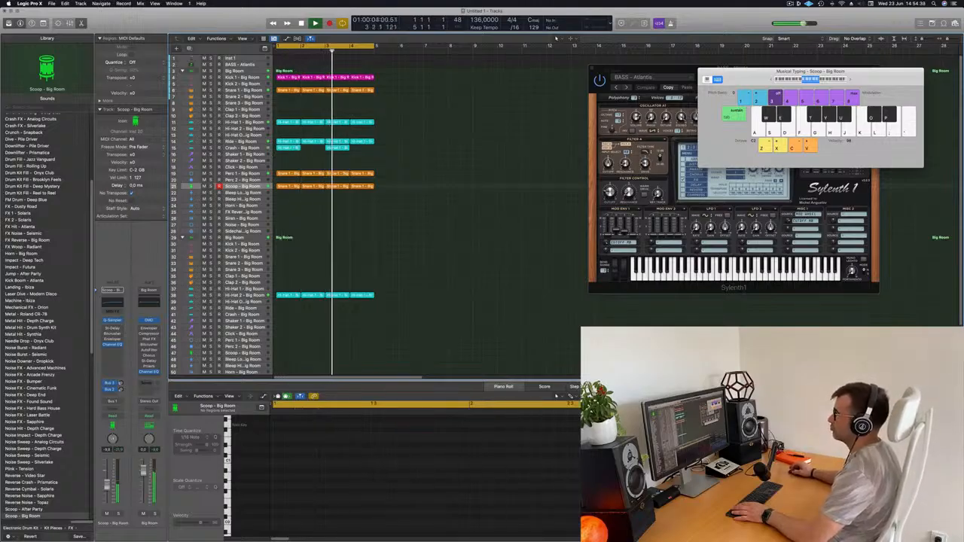
- Copy the first Perc 1 region to the Perc 2 track, shift its notes earlier and duplicate them to make eight notes
left_click(285, 175)
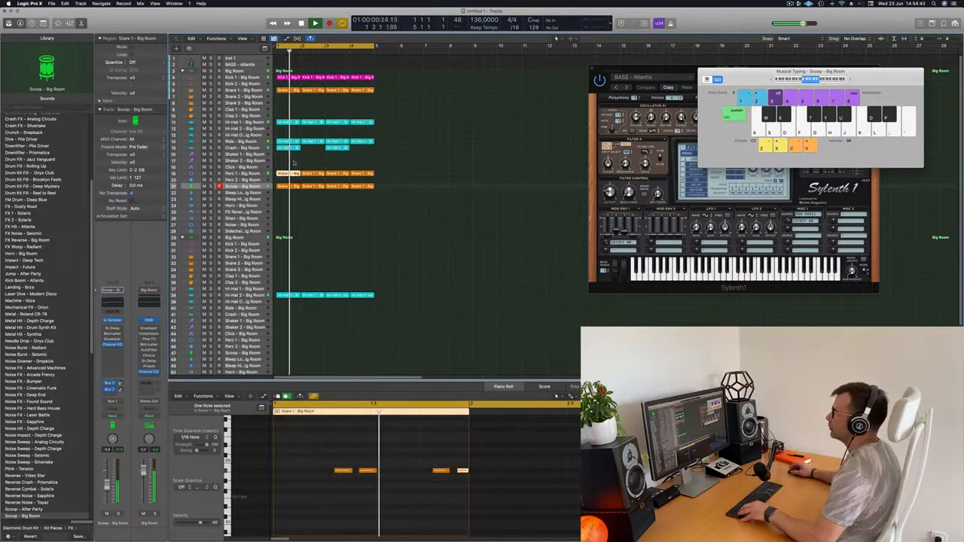
left_click_drag(289, 174, 292, 183)
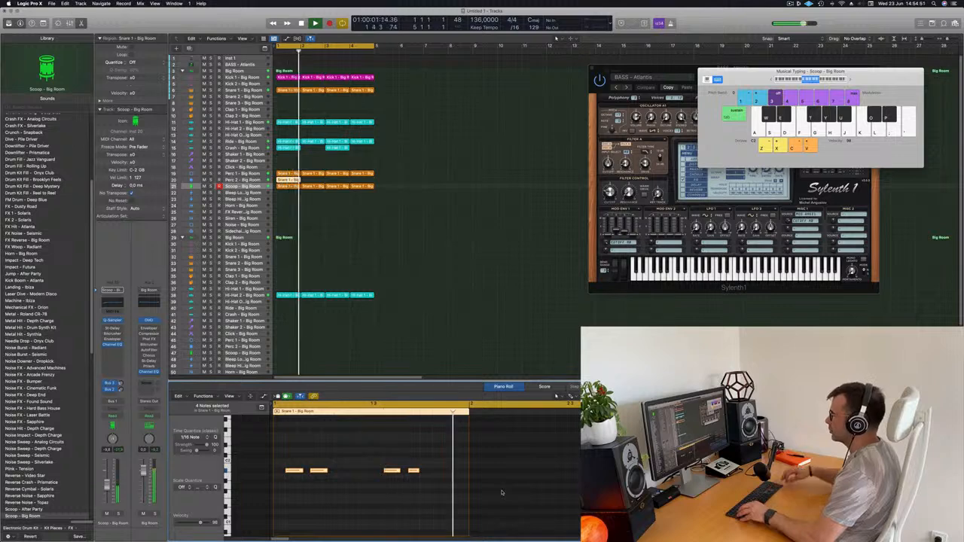
left_click_drag(287, 472, 342, 472)
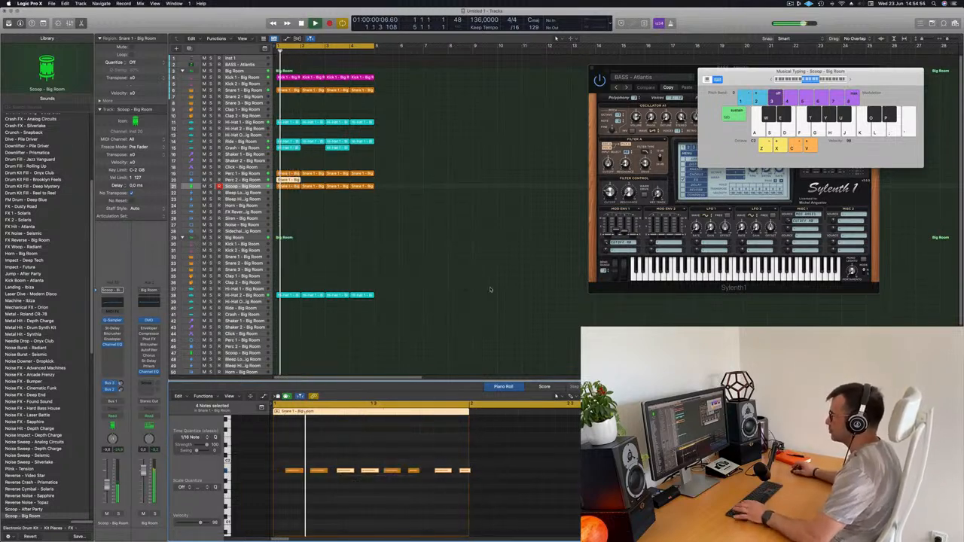
scroll(465, 289, "down", 2)
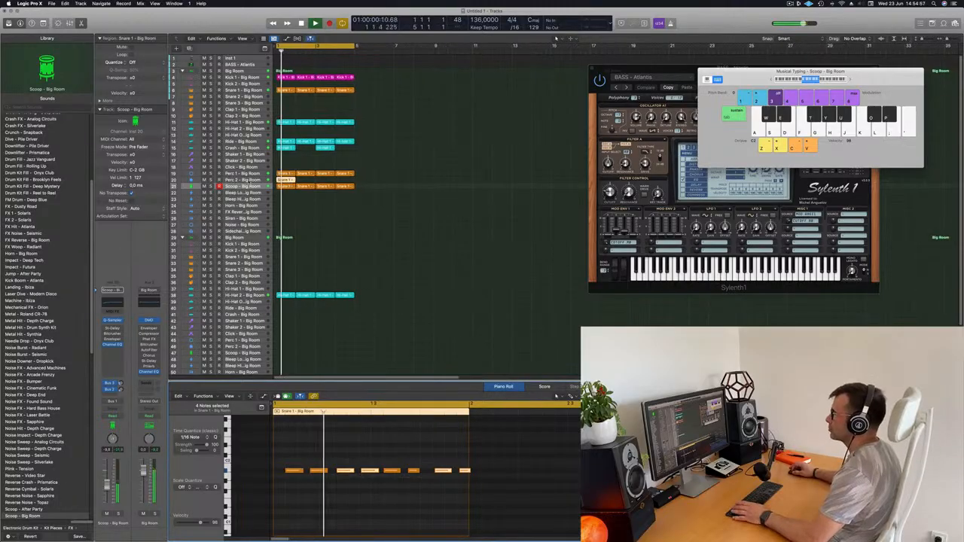
- Select the Perc 2 track and transpose all eight of its notes to a different pitch during playback
key("Up")
left_click_drag(281, 438, 549, 512)
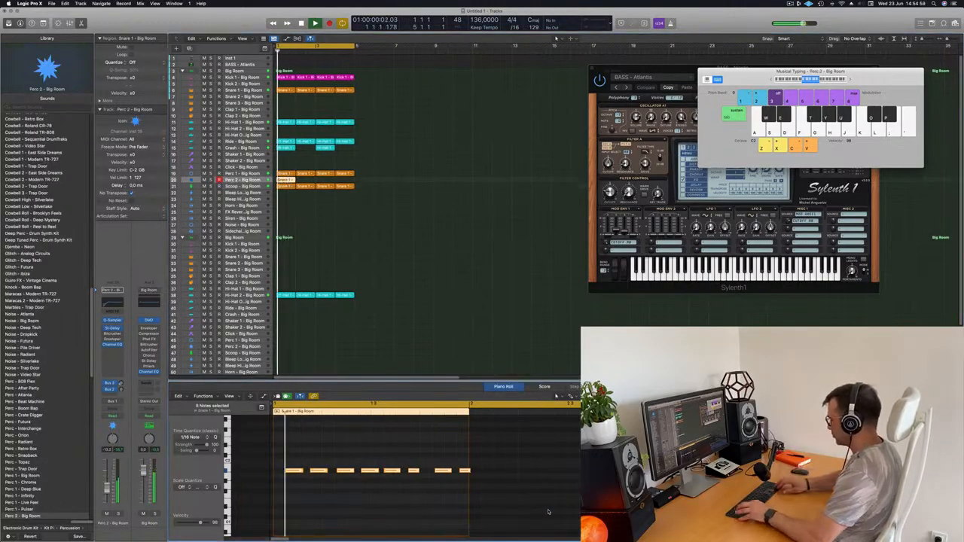
scroll(548, 510, "down", 3)
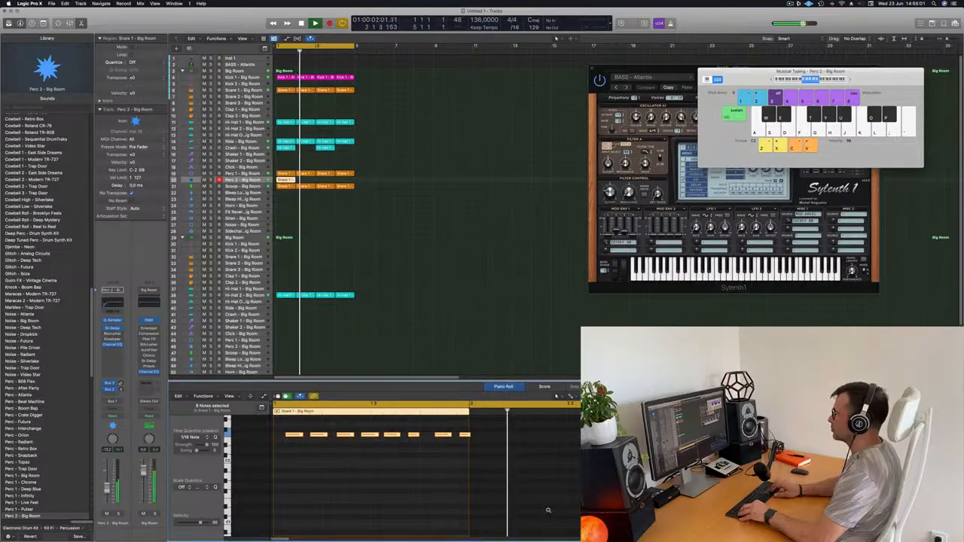
scroll(548, 509, "down", 1)
- Delete the second, fourth and fifth Perc 2 notes and try the remaining notes at a lower octave
left_click(303, 471)
scroll(316, 468, "up", 3)
left_click_drag(335, 472, 337, 472)
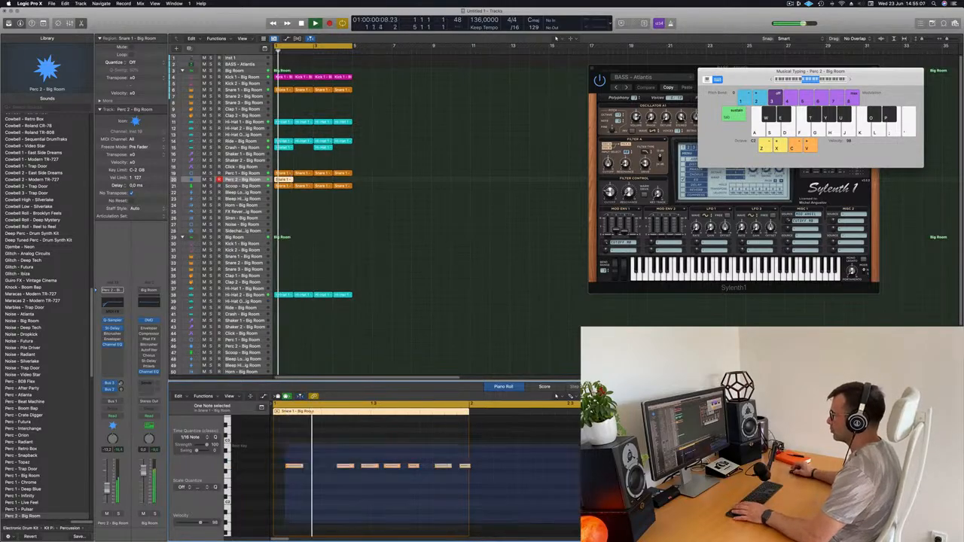
scroll(369, 475, "up", 4)
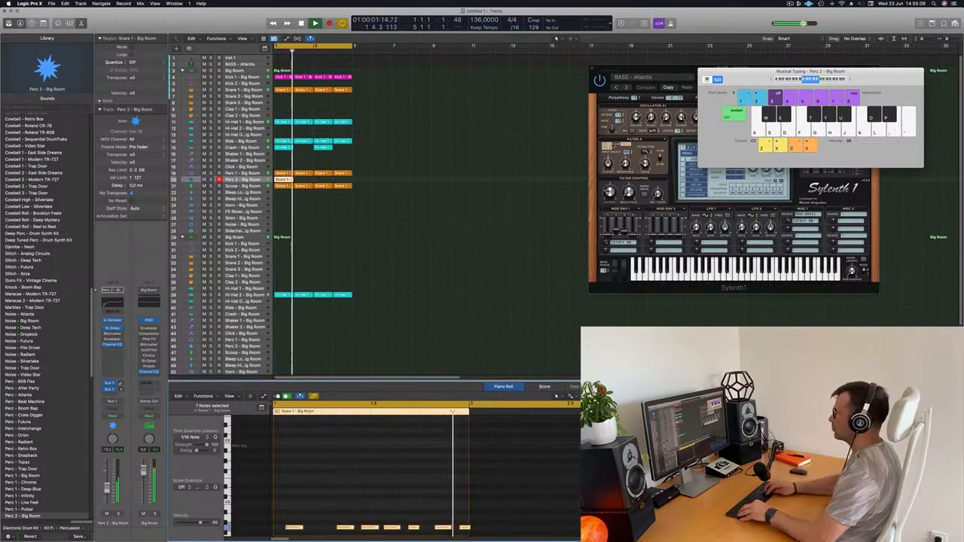
left_click(428, 491)
scroll(381, 450, "down", 5)
key("Return")
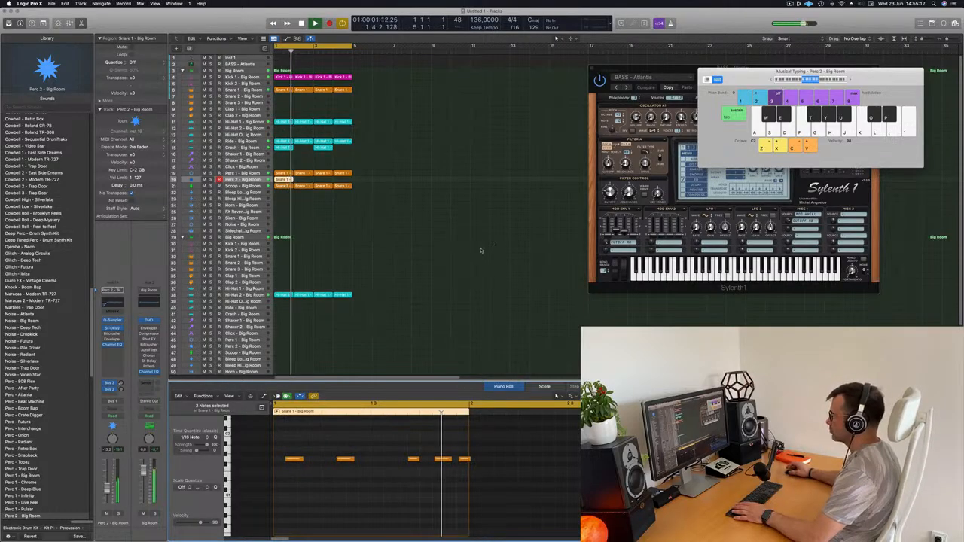
- Repeat the Perc 2 region to fill all four bars and select the Perc 2 track
left_click(282, 180)
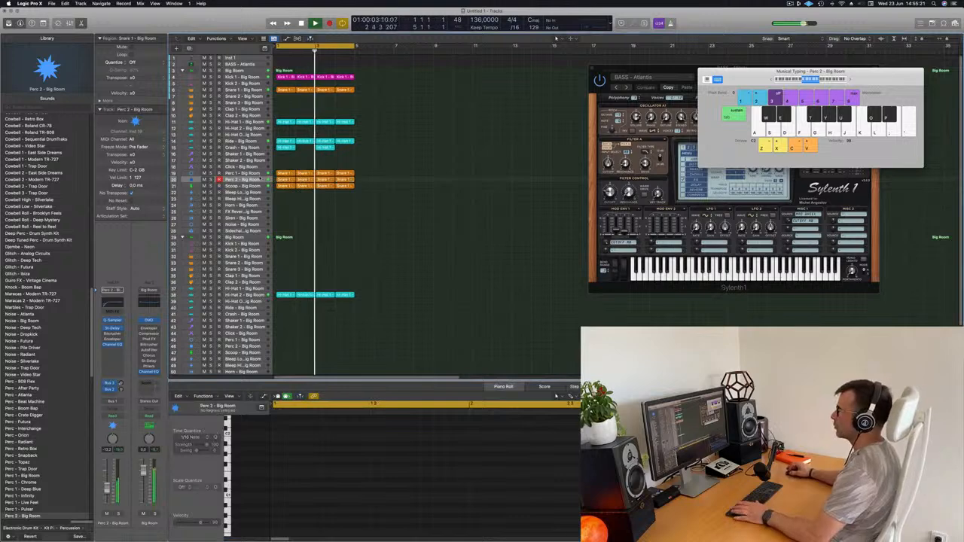
left_click(256, 180)
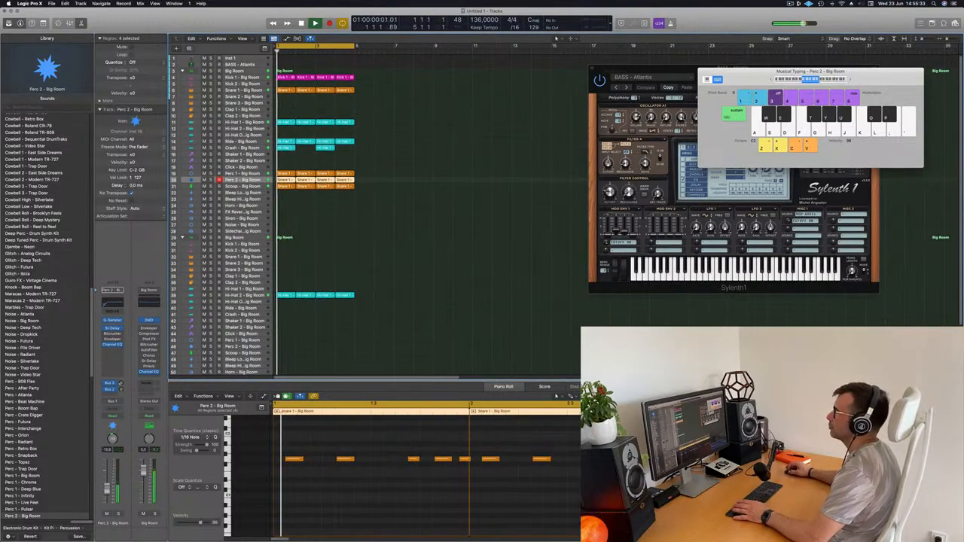
- Copy the first Snare 1 region to bar 1 of the Clap 1 track and show its notes in the Piano Roll
left_click(286, 89)
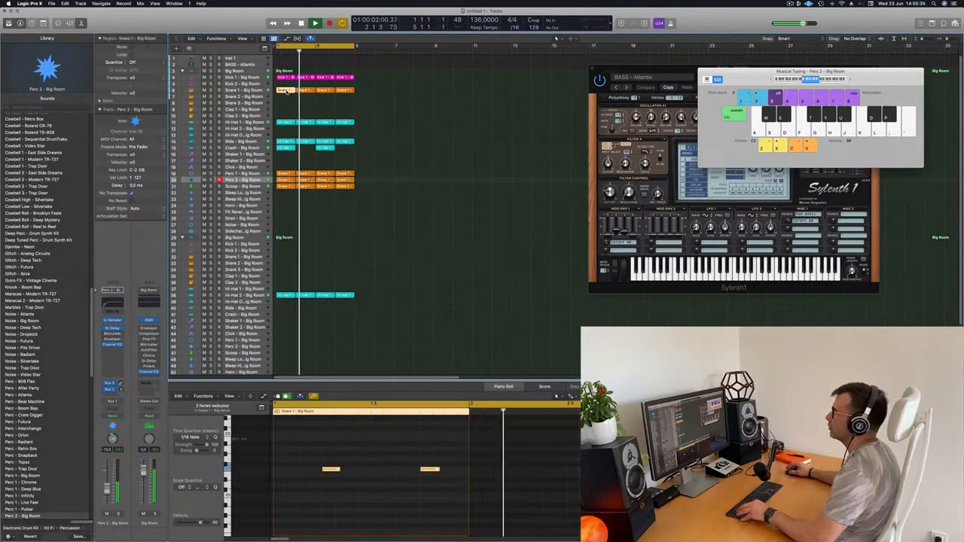
left_click_drag(287, 90, 286, 117)
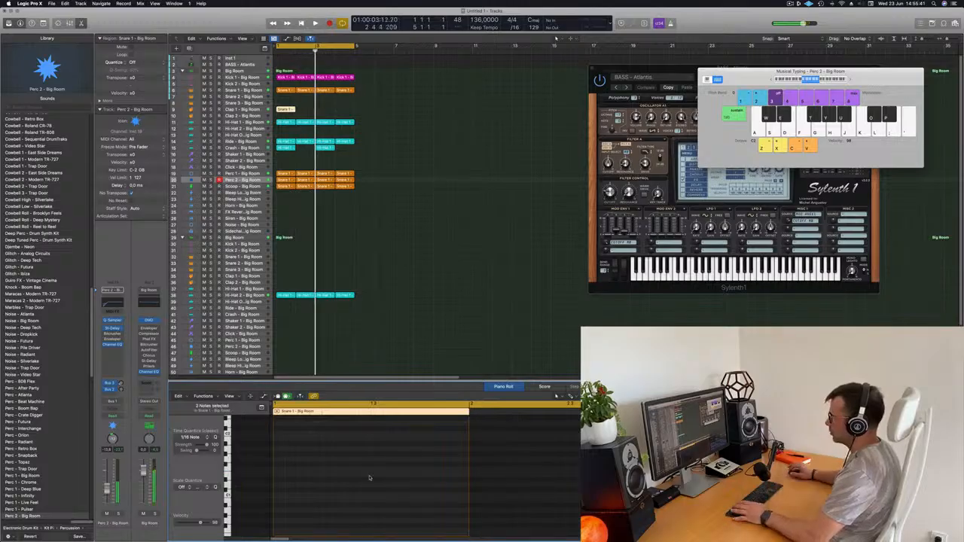
scroll(413, 501, "up", 5)
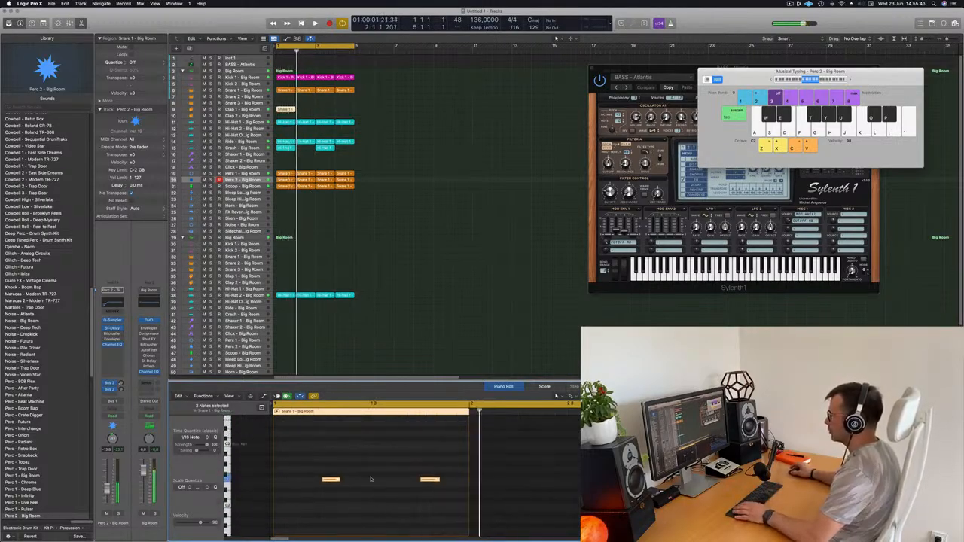
- Shift both Clap 1 notes two sixteenths later and move the first one to just before the second
left_click_drag(324, 478, 432, 509)
key("alt+Right")
key("alt+Right")
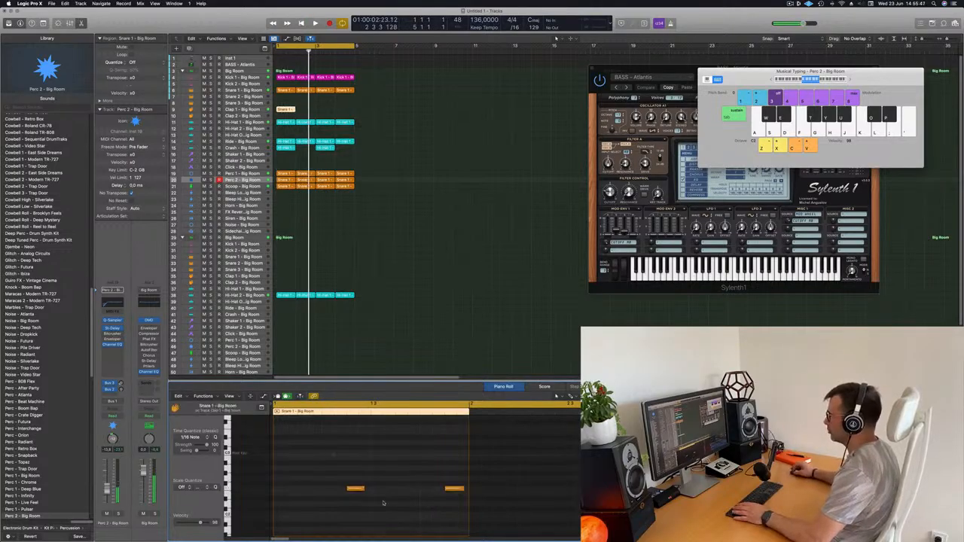
left_click_drag(334, 454, 384, 502)
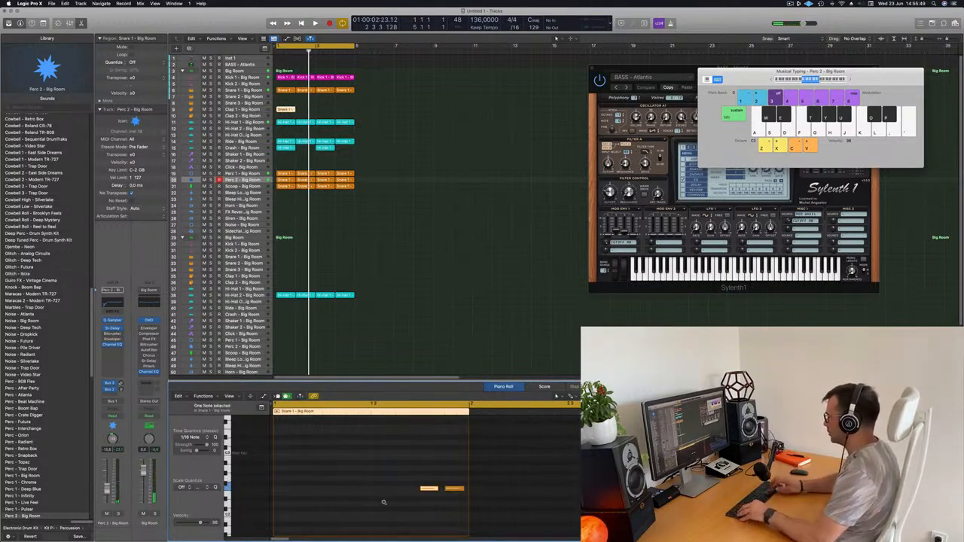
- Transpose both Clap 1 notes up one octave and play the loop
key("space")
left_click_drag(408, 467, 472, 515)
key("space")
key("space")
key("alt+shift+Up")
key("space")
key("space")
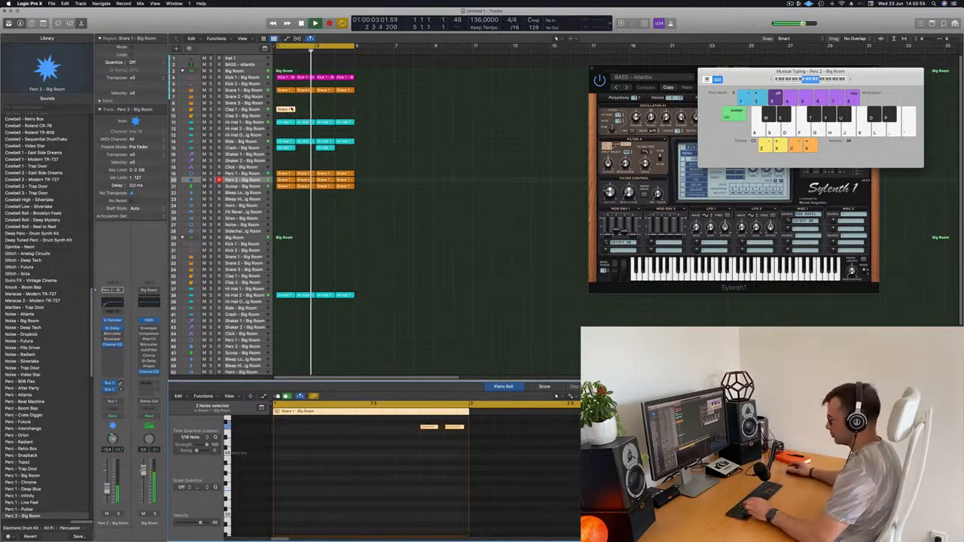
key("super+r")
key("super+r")
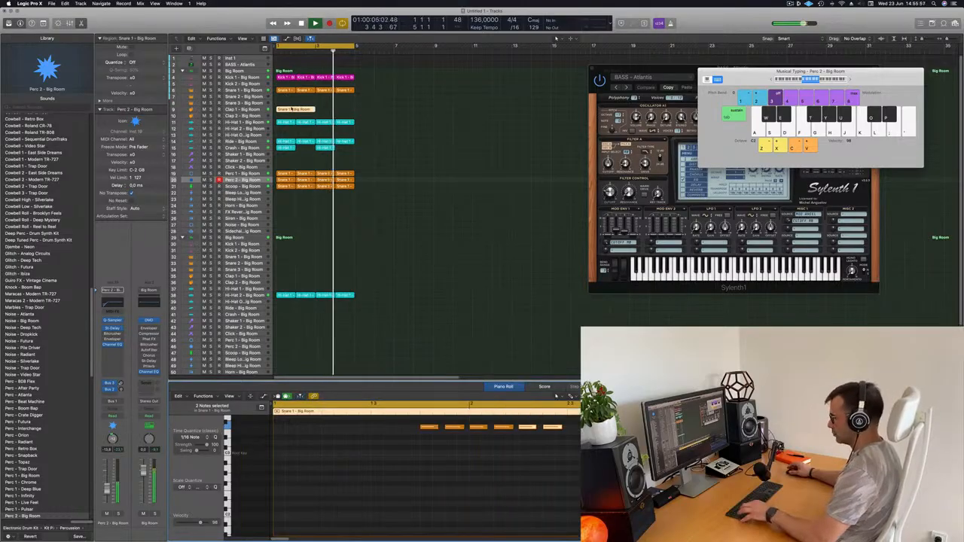
key("super+z")
key("super+z")
- Repeat the Clap 1 region three times to fill all four bars and lower the Clap 1 track's volume
left_click(308, 108)
left_click(286, 110)
key("super+r")
key("super+r")
key("super+r")
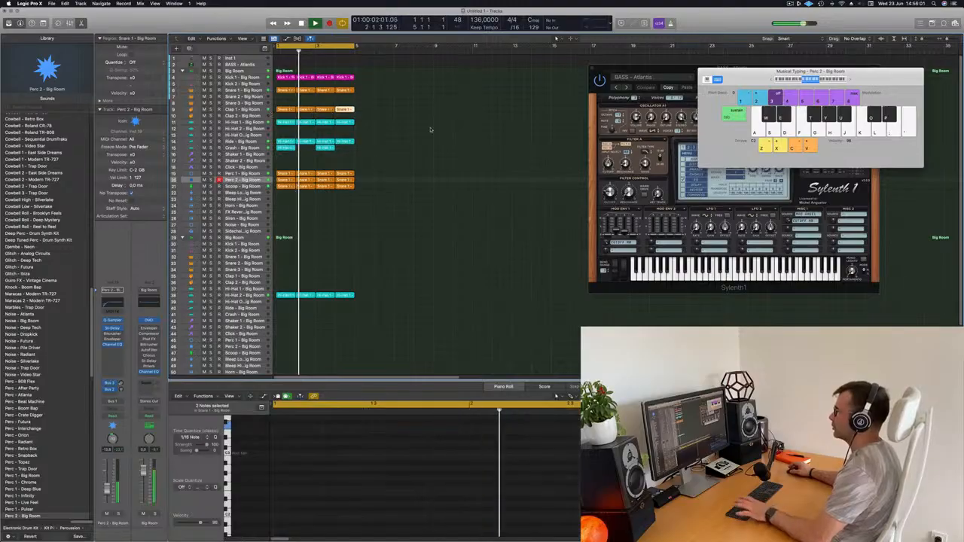
left_click(434, 128)
left_click(286, 110)
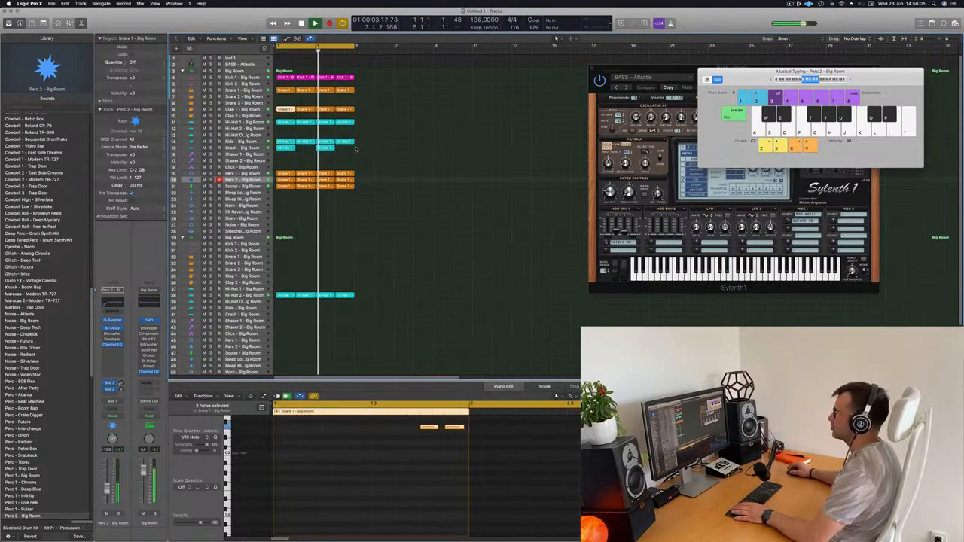
left_click(242, 109)
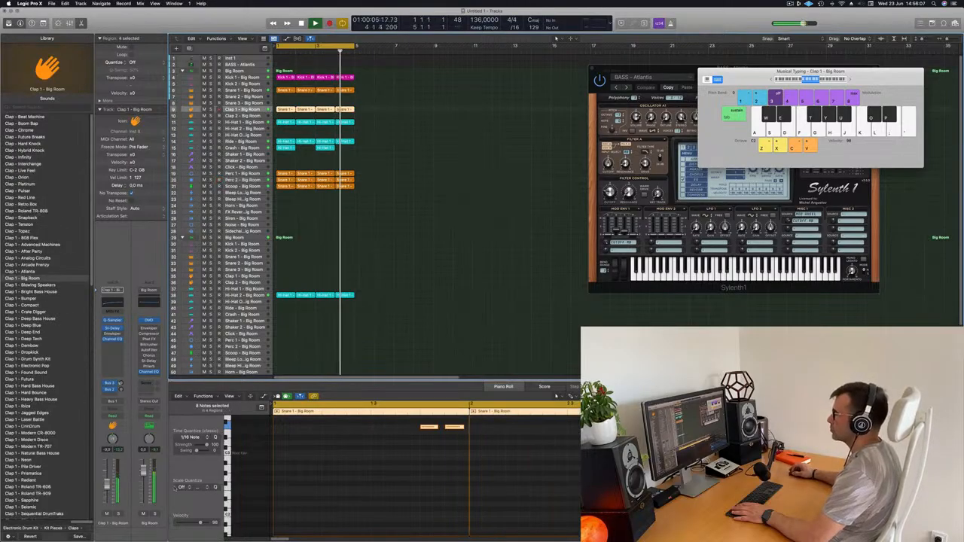
left_click_drag(108, 488, 108, 491)
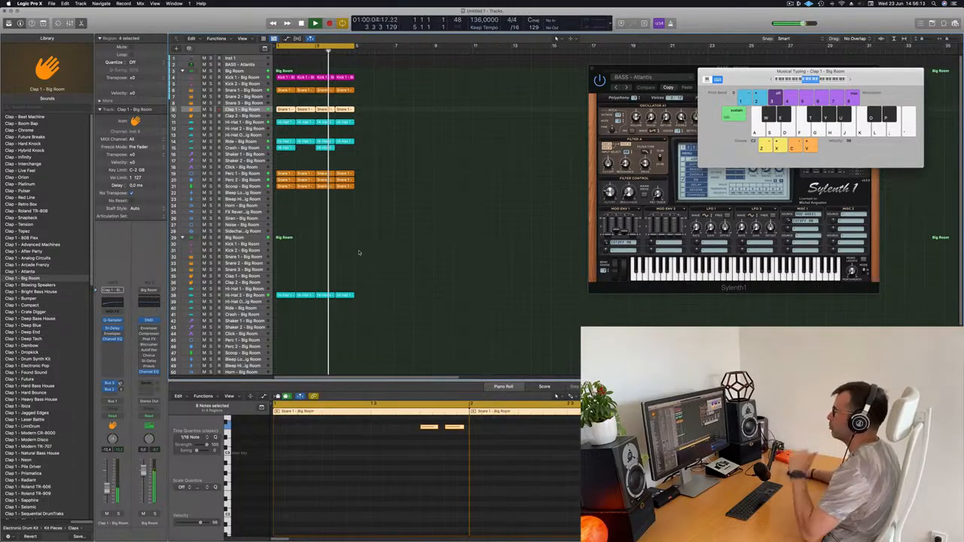
- Colour and name all regions in the arrangement by their tracks
scroll(357, 249, "down", 3)
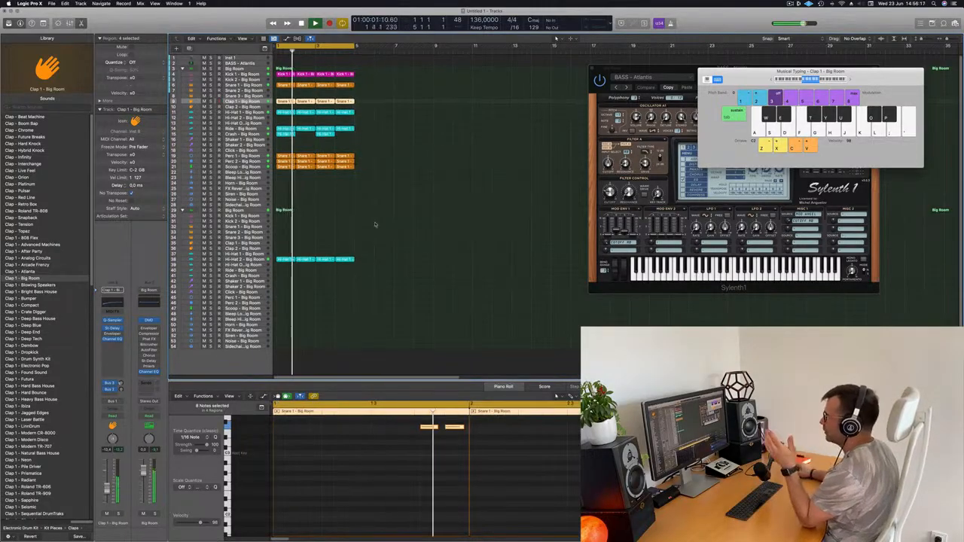
key("super+a")
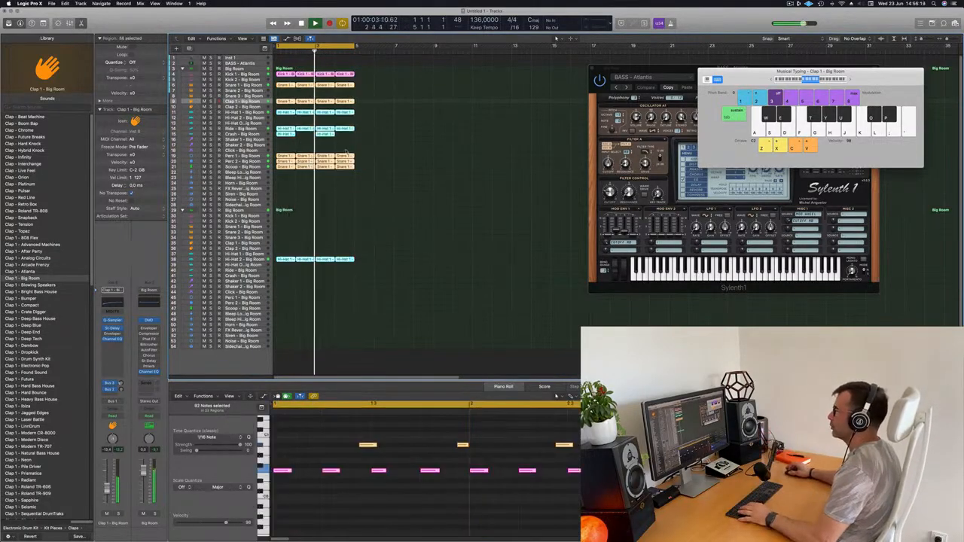
right_click(350, 157)
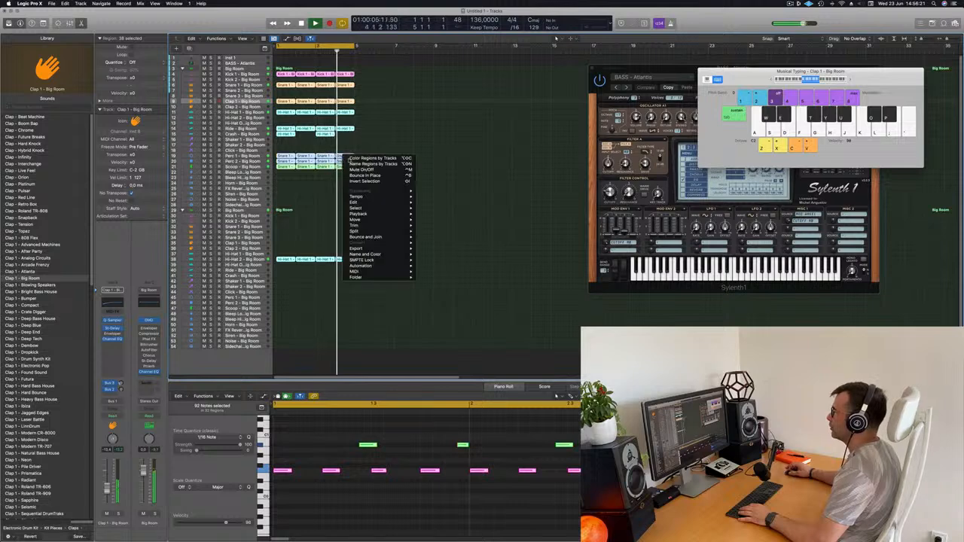
left_click(399, 157)
left_click(399, 157)
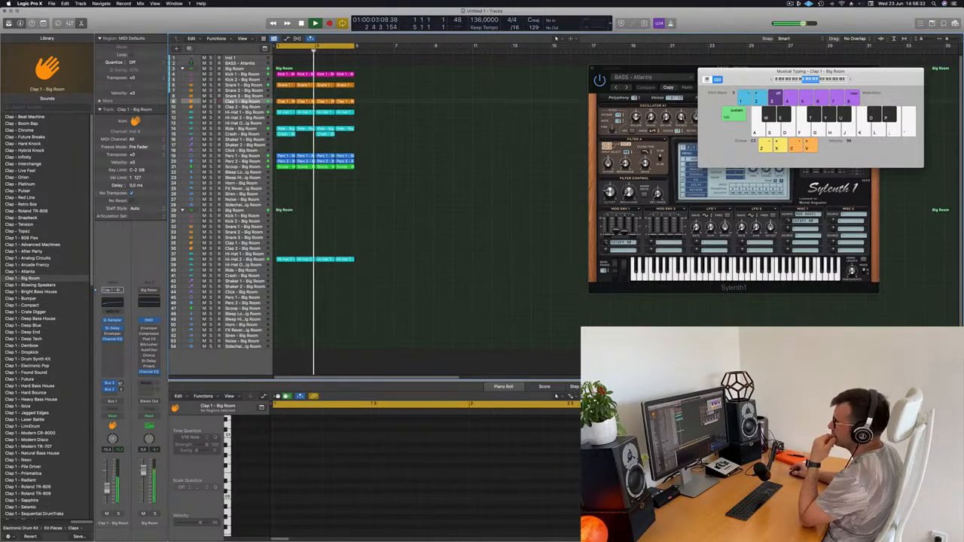
- Play the loop and examine the note patterns of the Hi-Hat 2, Scoop, Perc 1 and Ride tracks
left_click(244, 260)
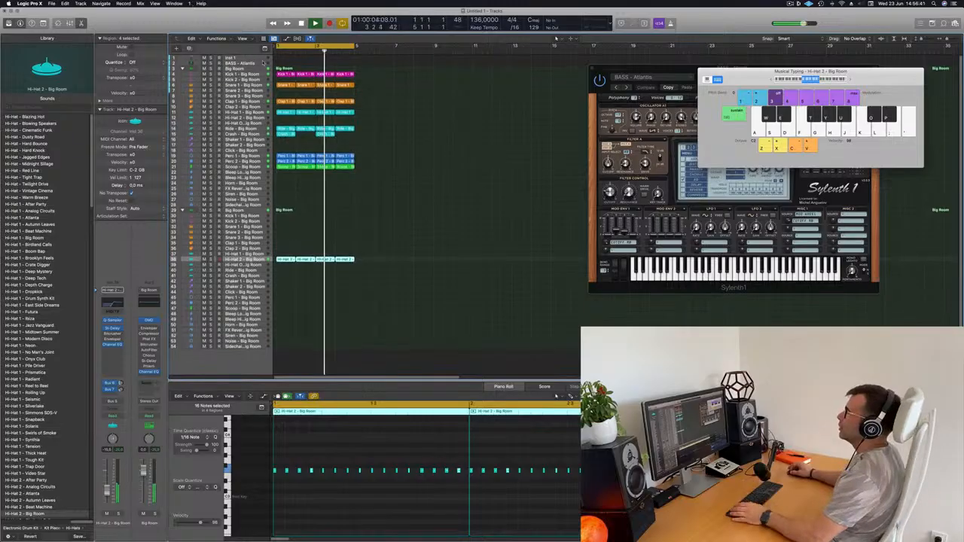
left_click(252, 63)
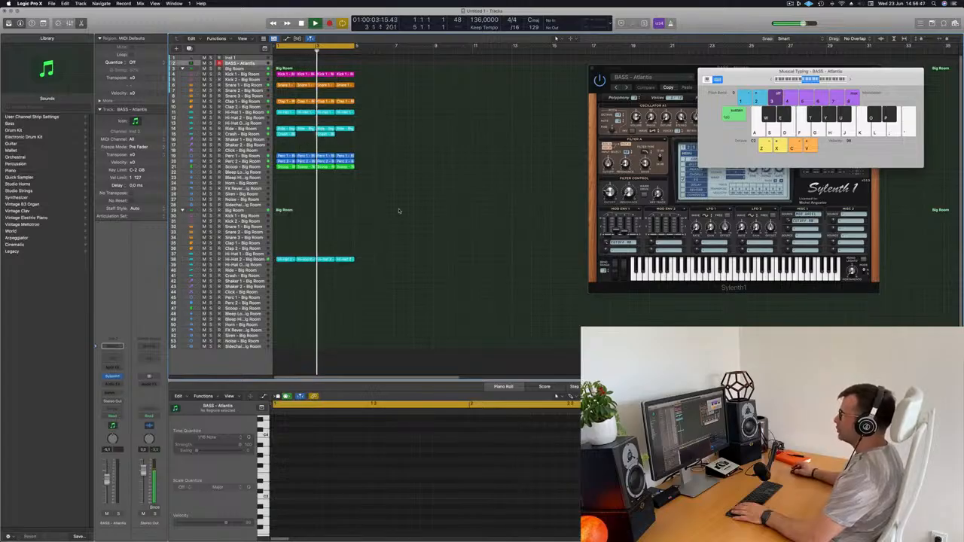
key("space")
key("space")
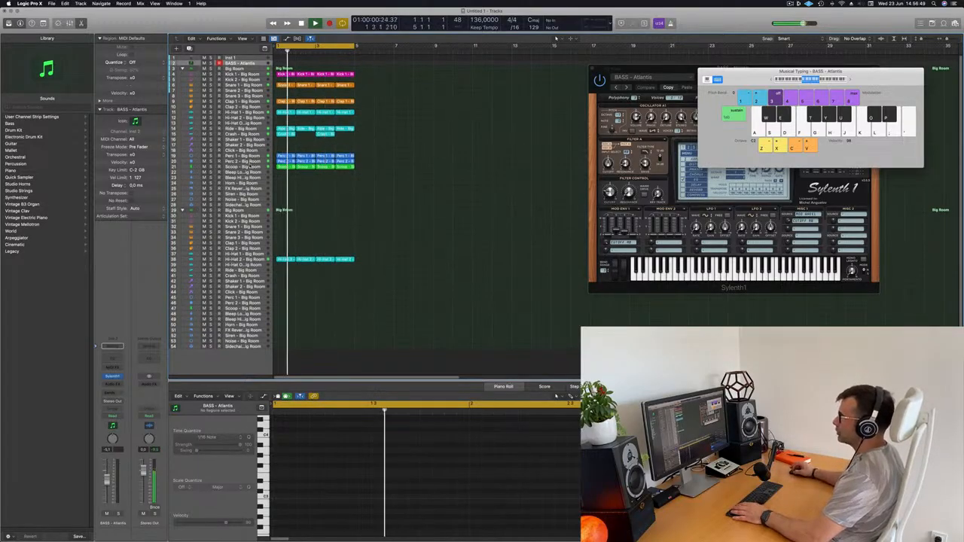
left_click(243, 166)
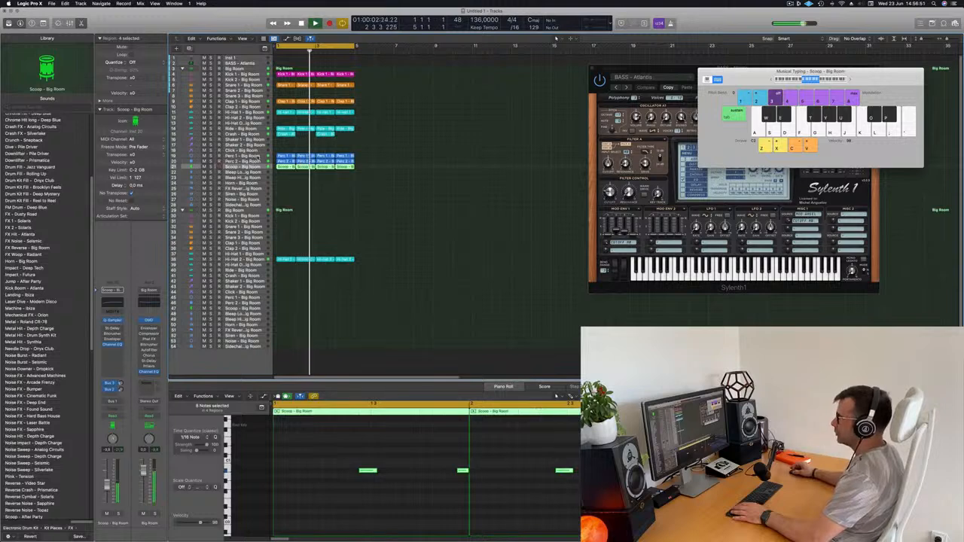
left_click(259, 156)
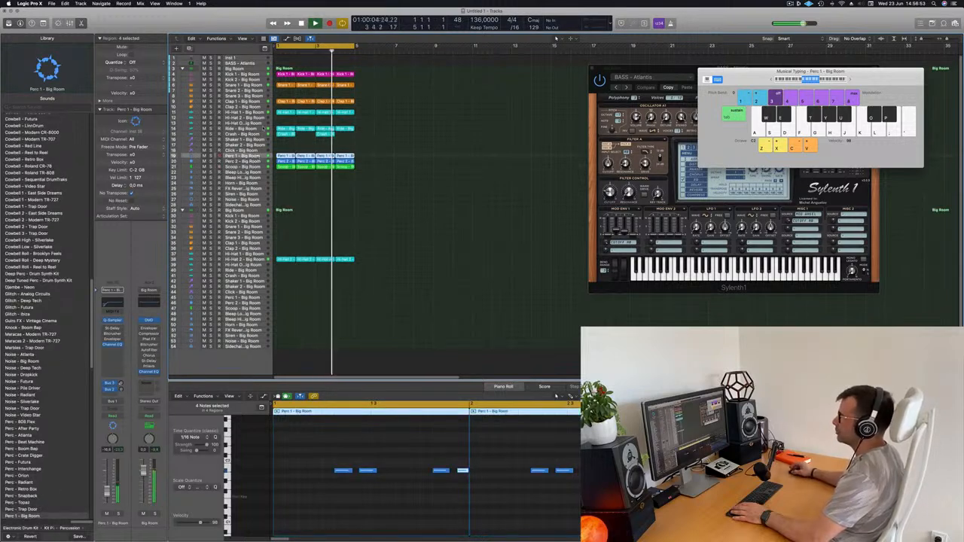
left_click(248, 129)
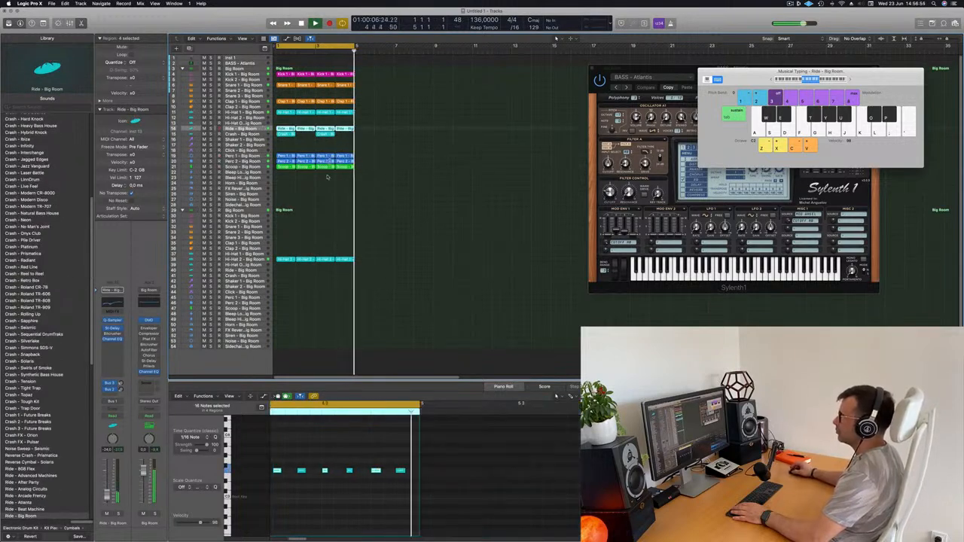
- Move the bar 1 Ride region onto the BASS - Atlantis track and play it back
left_click(288, 128)
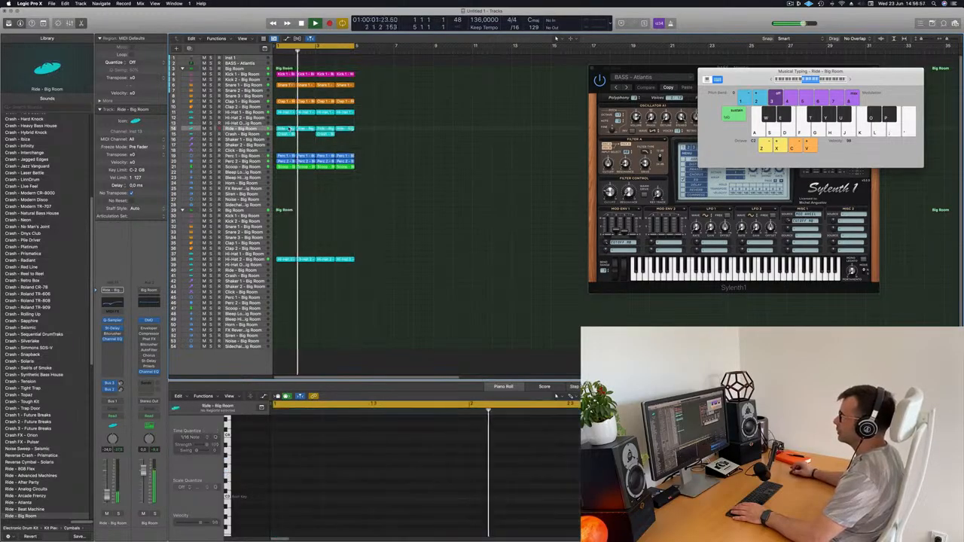
left_click_drag(289, 129, 293, 69)
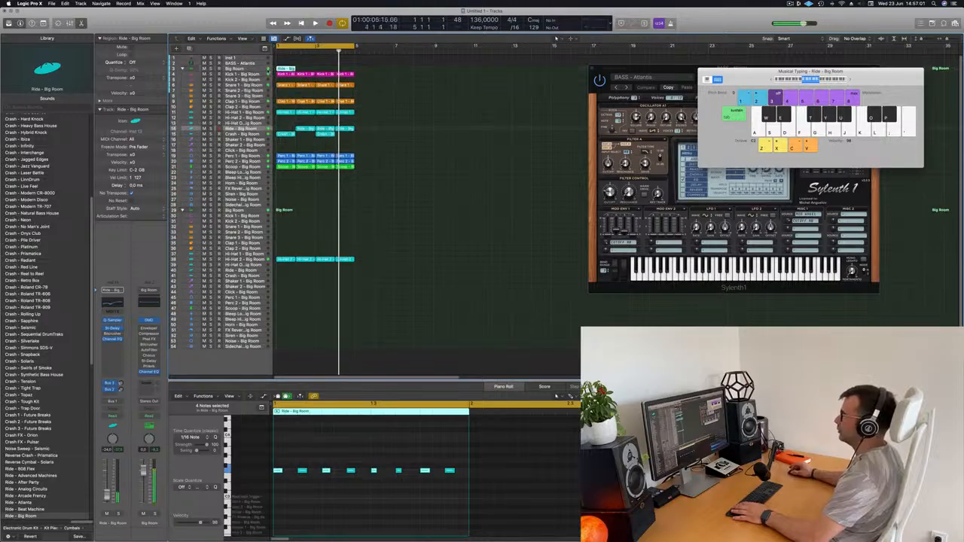
left_click(247, 70)
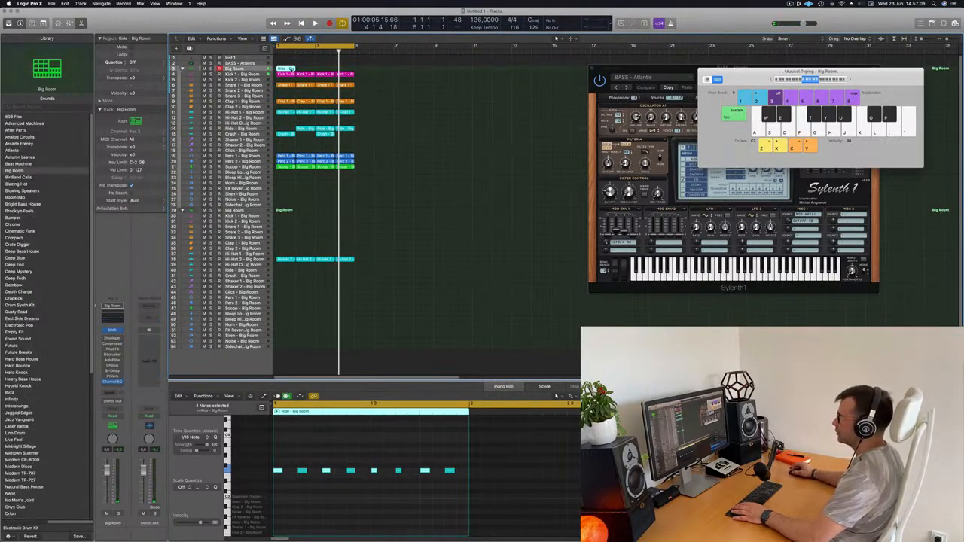
left_click_drag(291, 68, 290, 63)
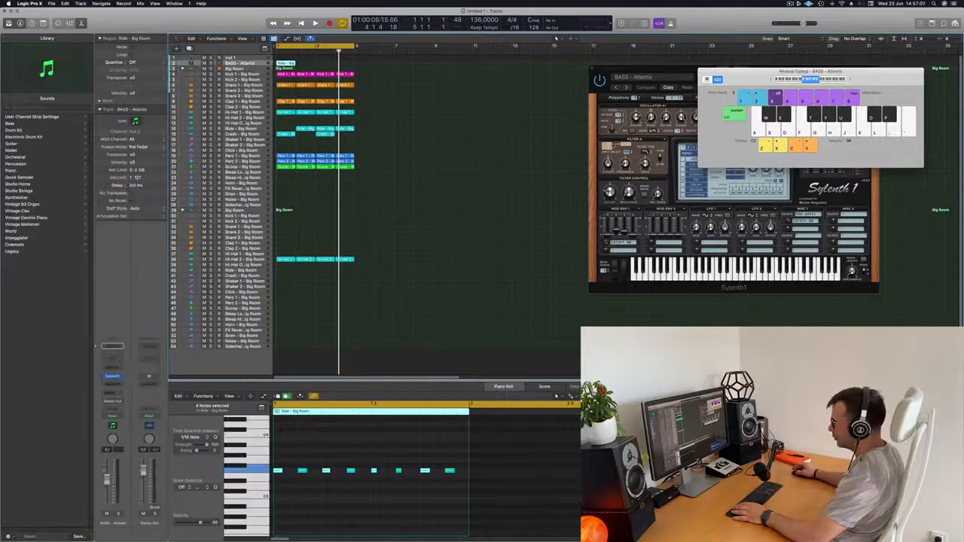
left_click(329, 498)
key("space")
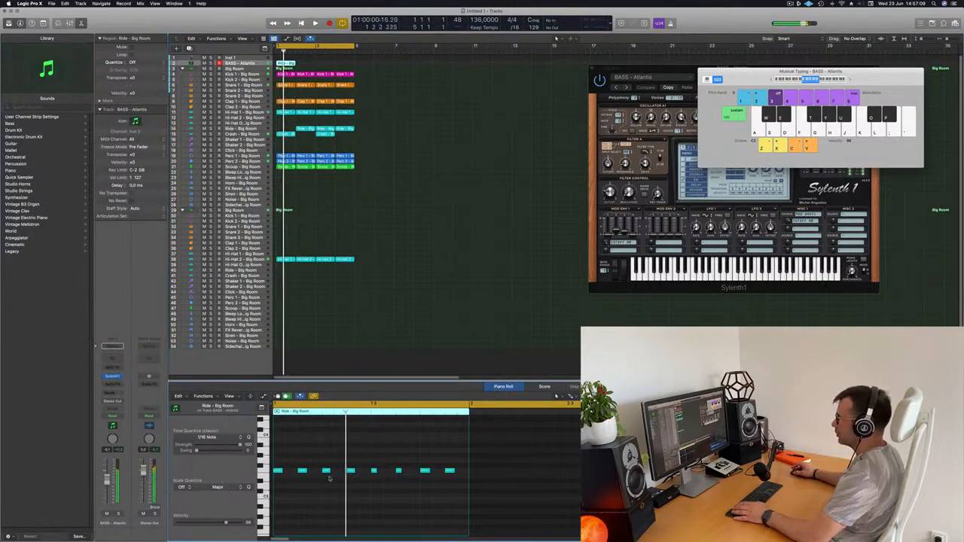
- Transpose all eight notes of the bass region down one octave
scroll(360, 482, "up", 5)
scroll(365, 486, "left", 3)
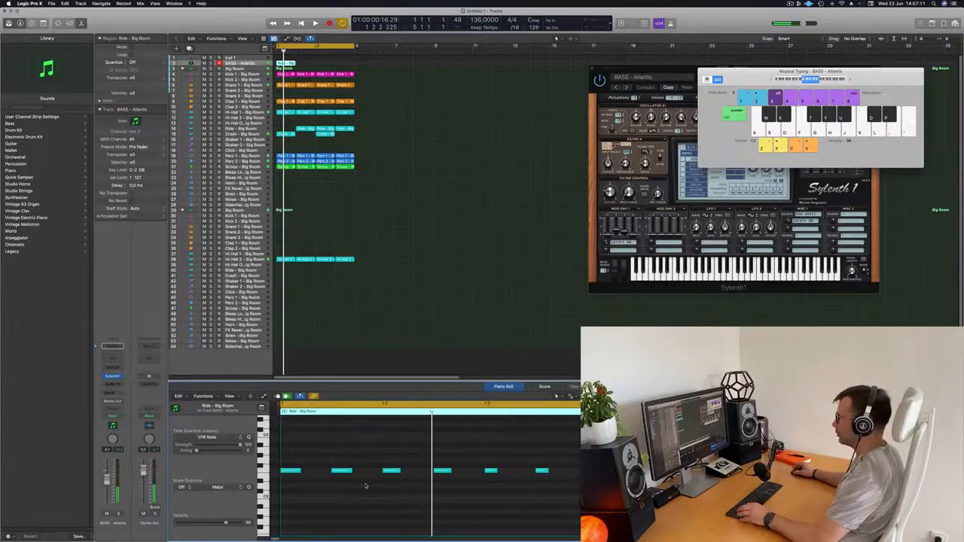
scroll(365, 485, "up", 3)
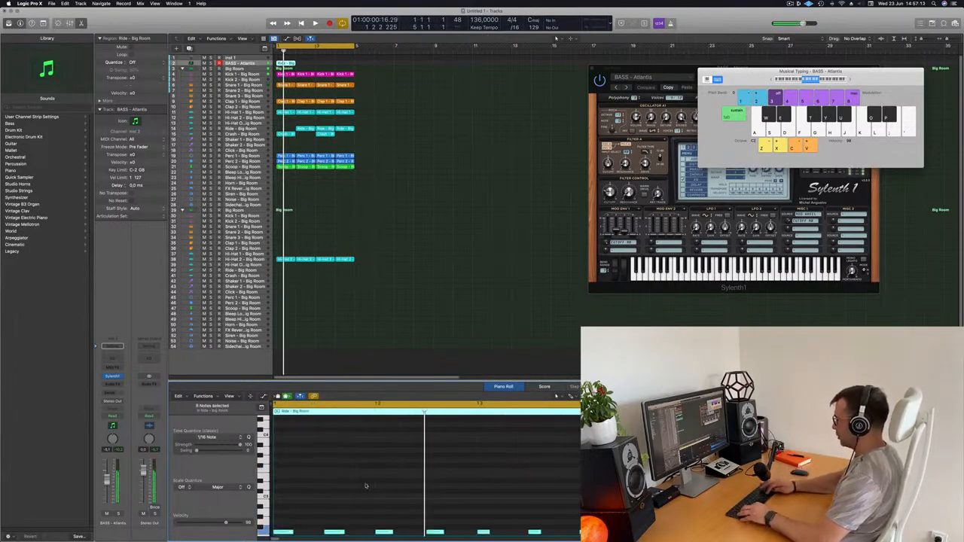
scroll(347, 491, "down", 2)
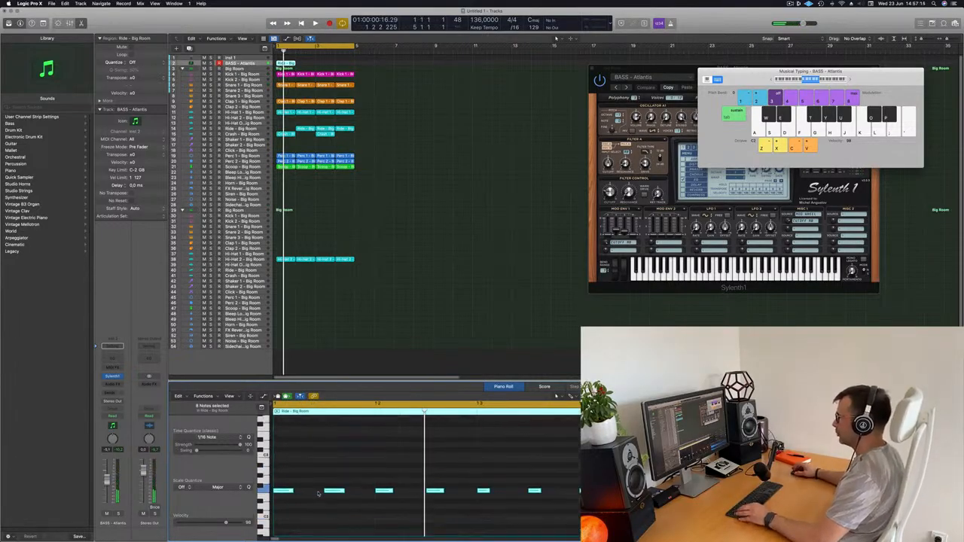
- Shorten the bass notes and duplicate them one sixteenth later to fill the bar with sixteenth notes
mouse_move(290, 491)
left_mouse_down()
mouse_move(306, 491)
mouse_move(280, 495)
left_mouse_up()
key("space")
key("space")
key("space")
key("super+Left")
key("super+Left")
key("super+Left")
key("super+Left")
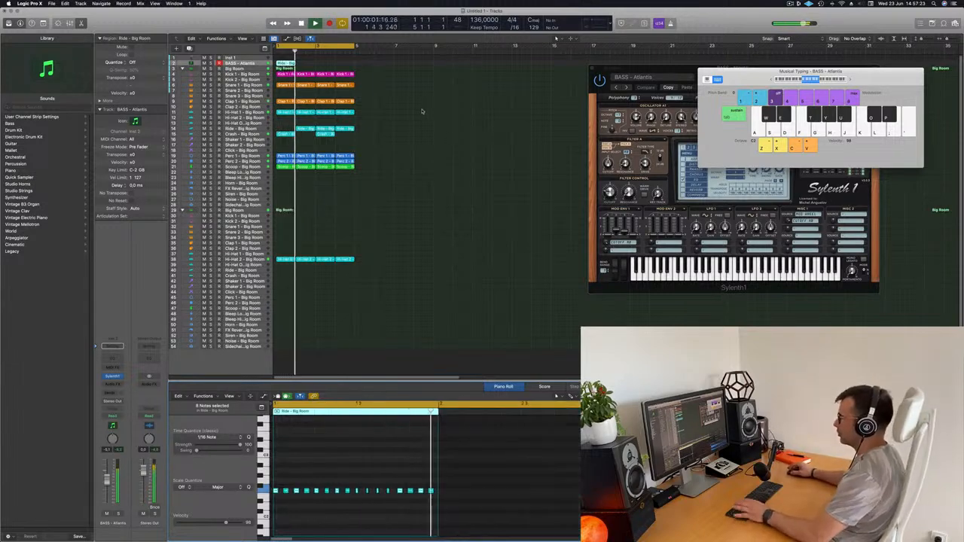
- Shorten the second note of the bass region and play the loop
scroll(397, 507, "up", 5)
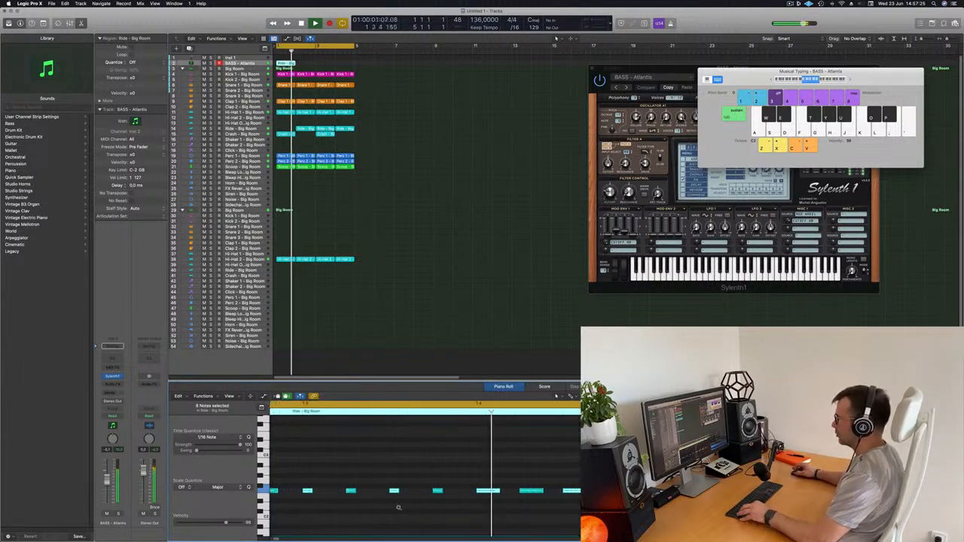
scroll(398, 508, "down", 3)
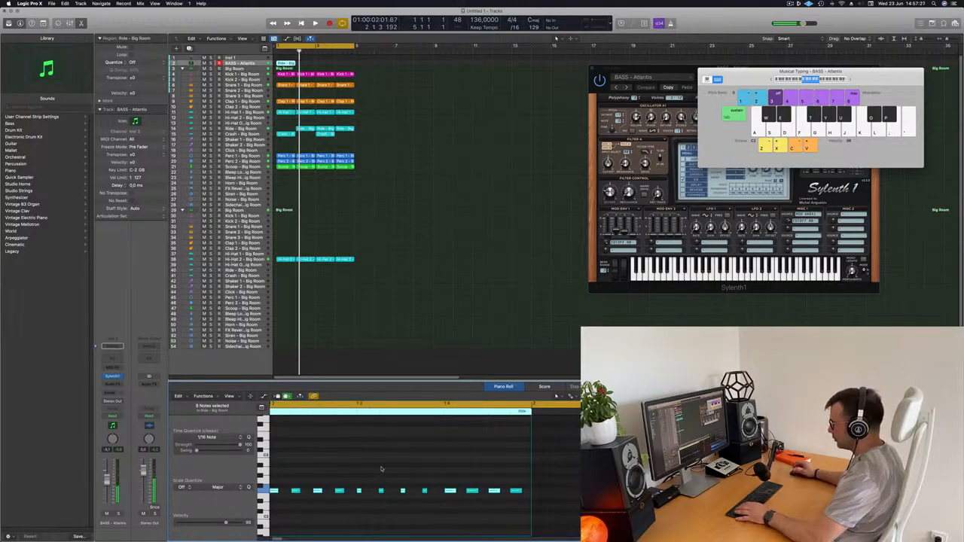
key("space")
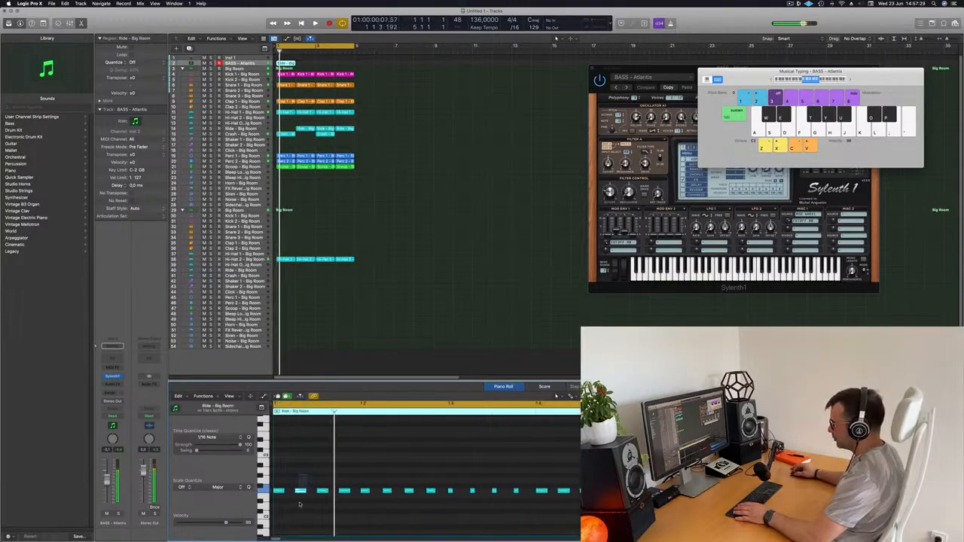
left_click_drag(304, 493, 299, 495)
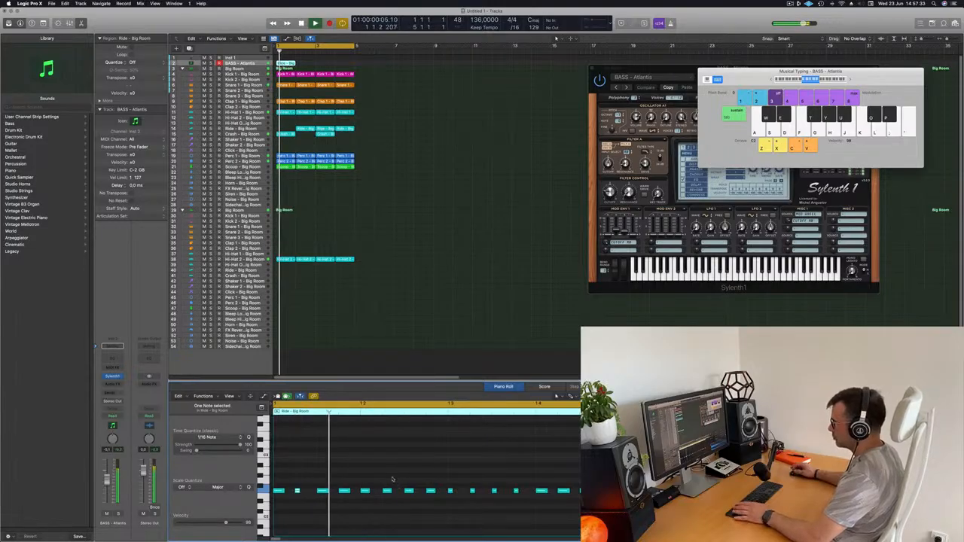
key("space")
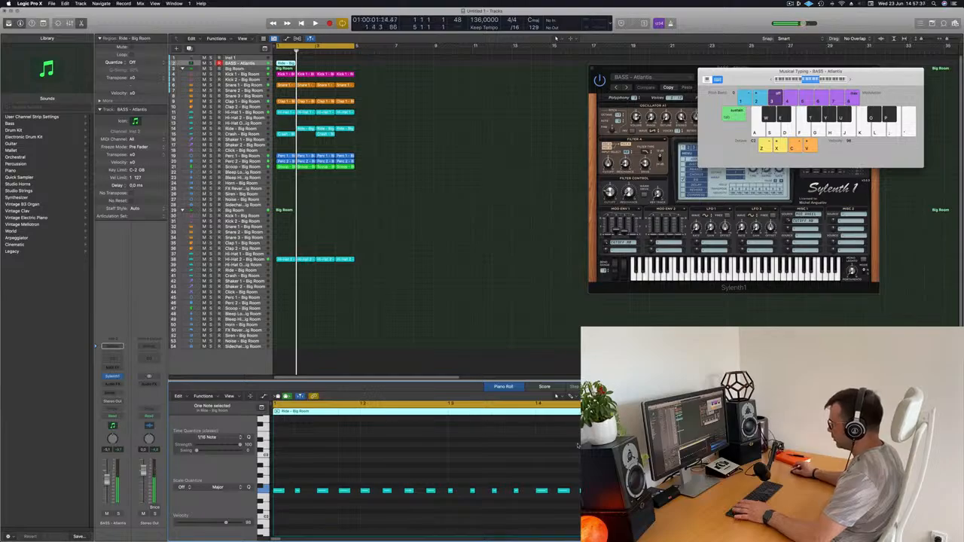
key("space")
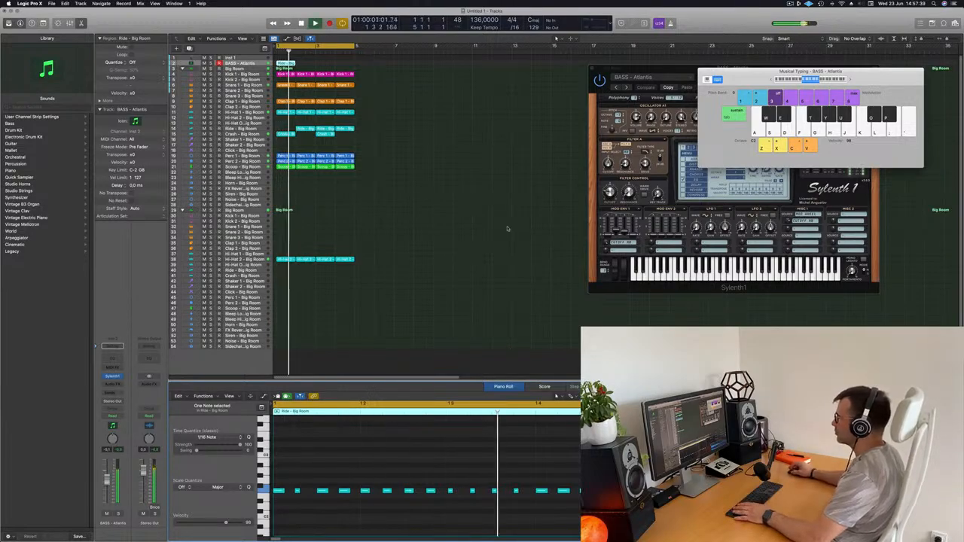
- Repeat the bass region to fill all four bars and reposition the Sylenth1 window beside the regions
left_click_drag(656, 83, 514, 170)
left_click_drag(305, 58, 292, 63)
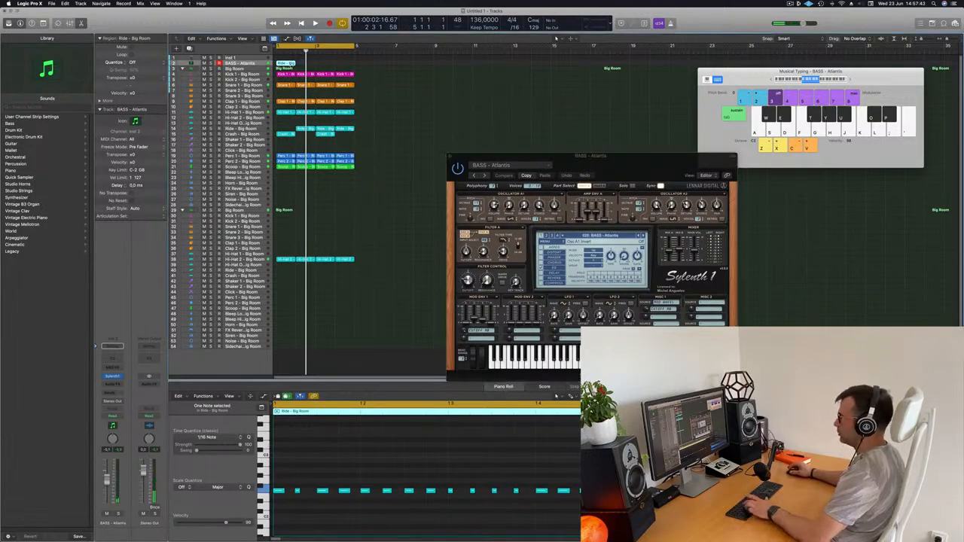
key("super+r")
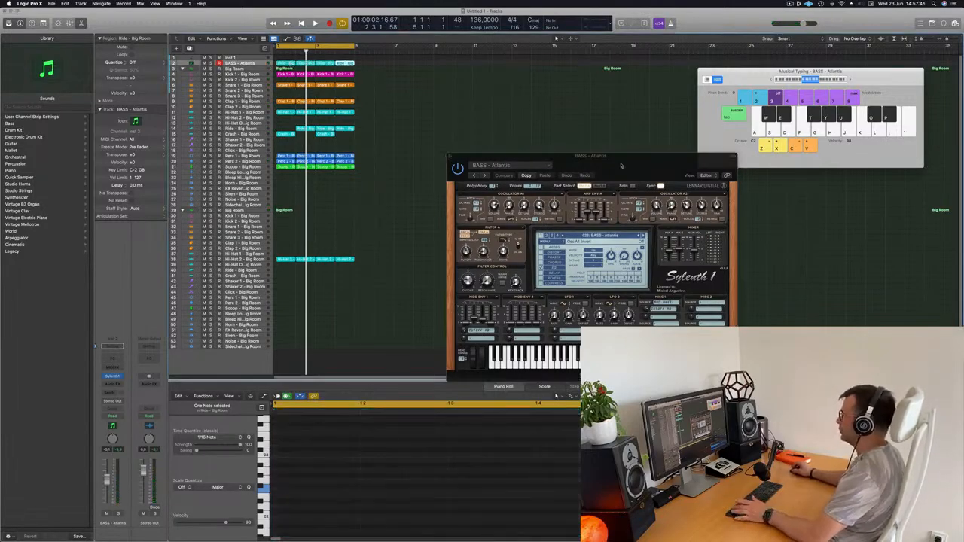
left_click_drag(621, 165, 616, 108)
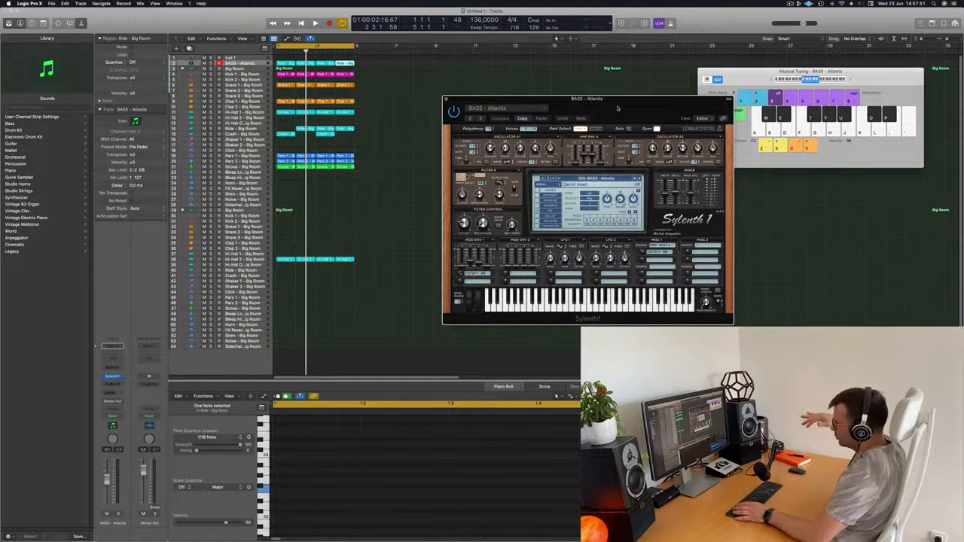
left_click_drag(616, 108, 579, 103)
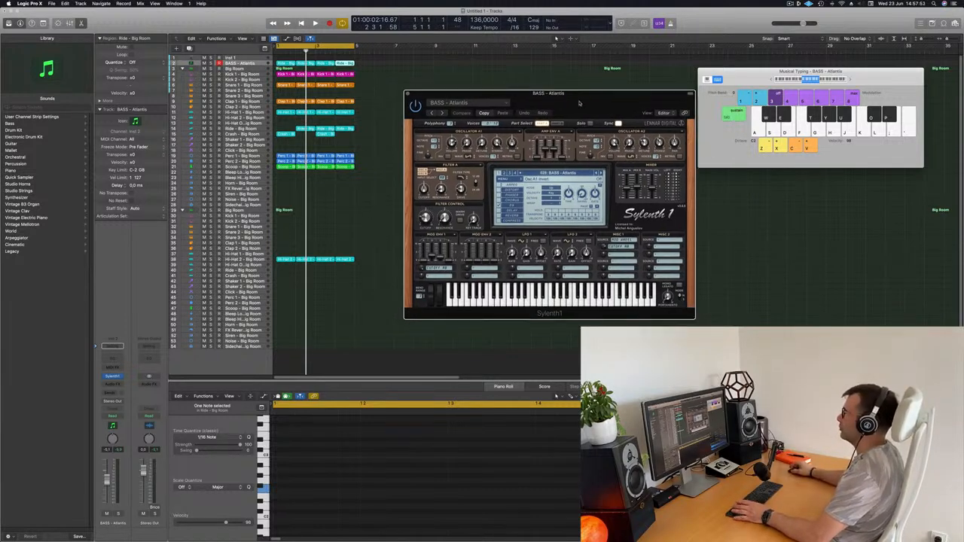
- Play the loop and audition Sylenth1 bass presets up to Bendy Electro, moving the synth window clear of the regions before stopping playback
key("space")
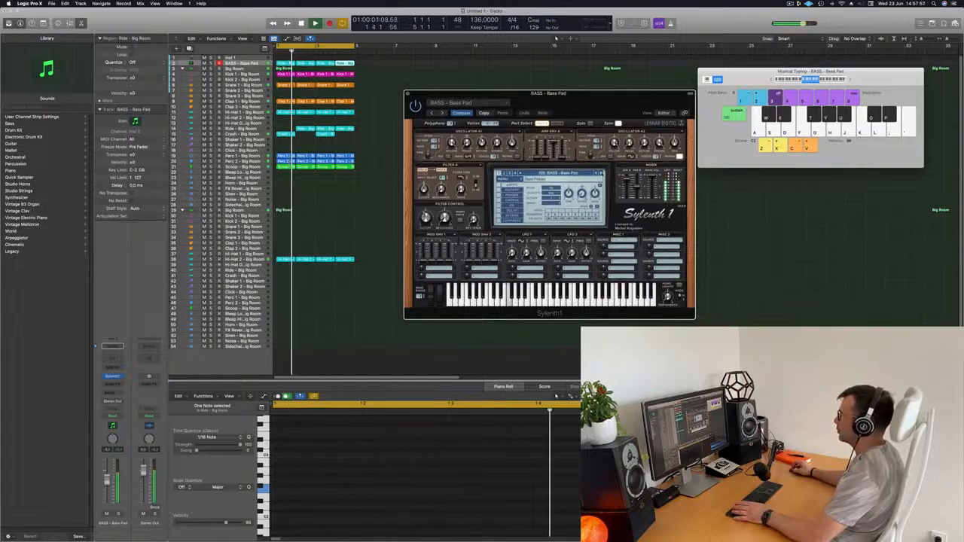
left_click_drag(606, 122, 560, 126)
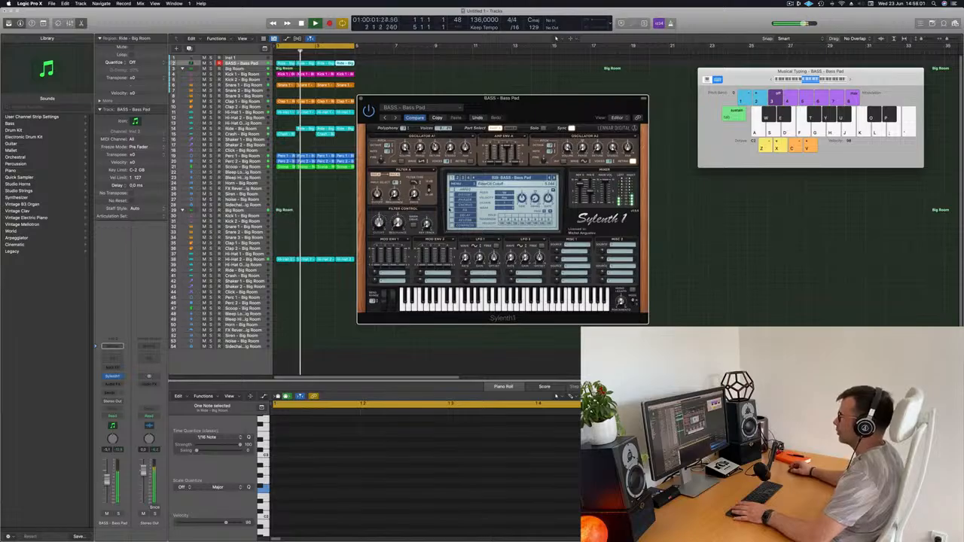
left_click(554, 179)
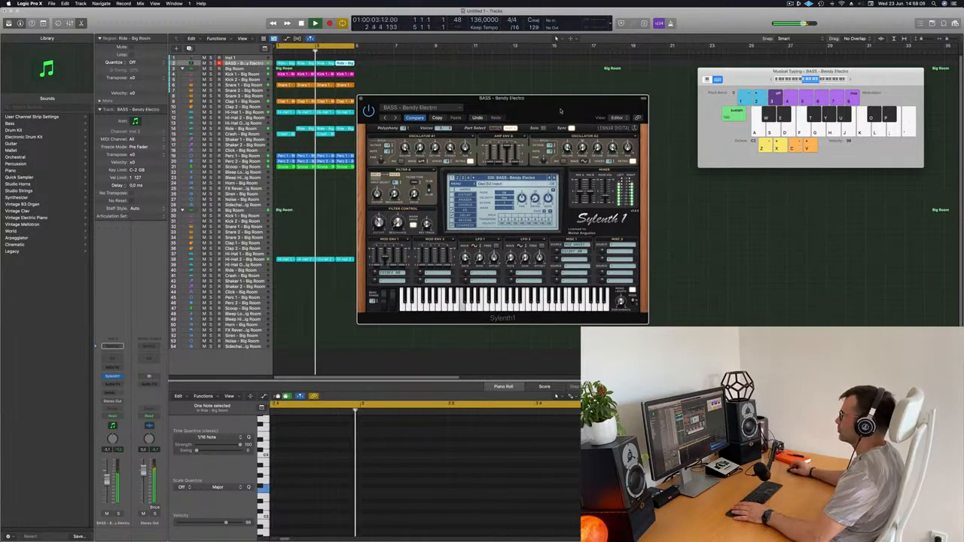
left_click_drag(561, 111, 538, 142)
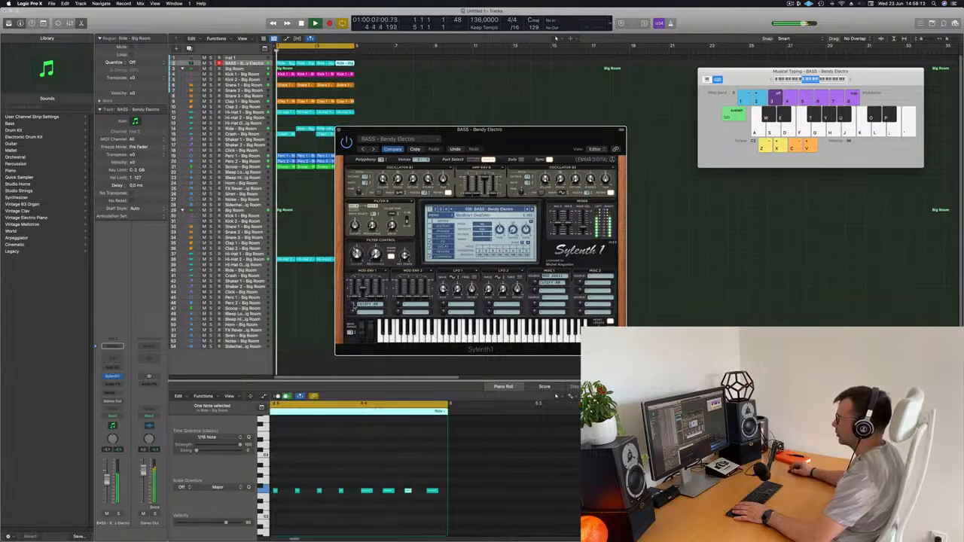
left_click_drag(507, 138, 640, 151)
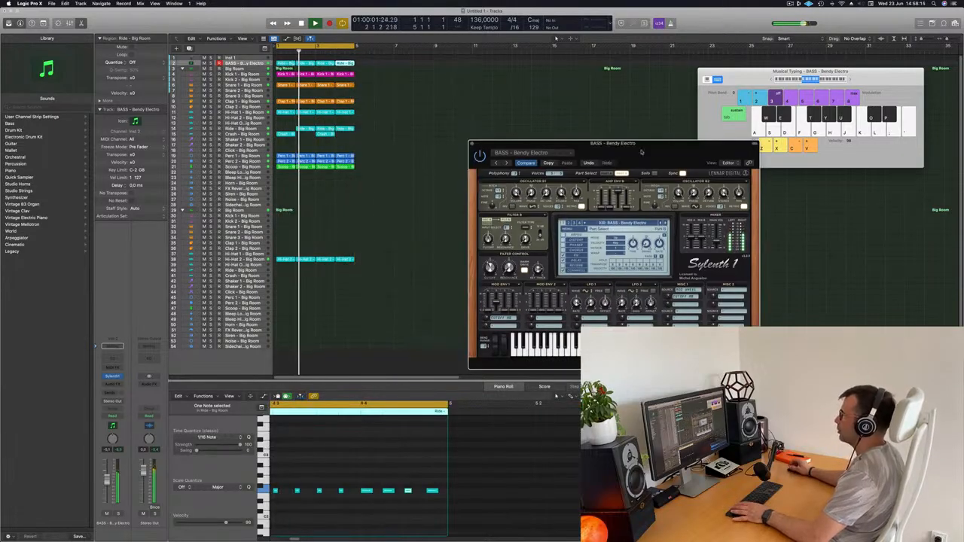
key("space")
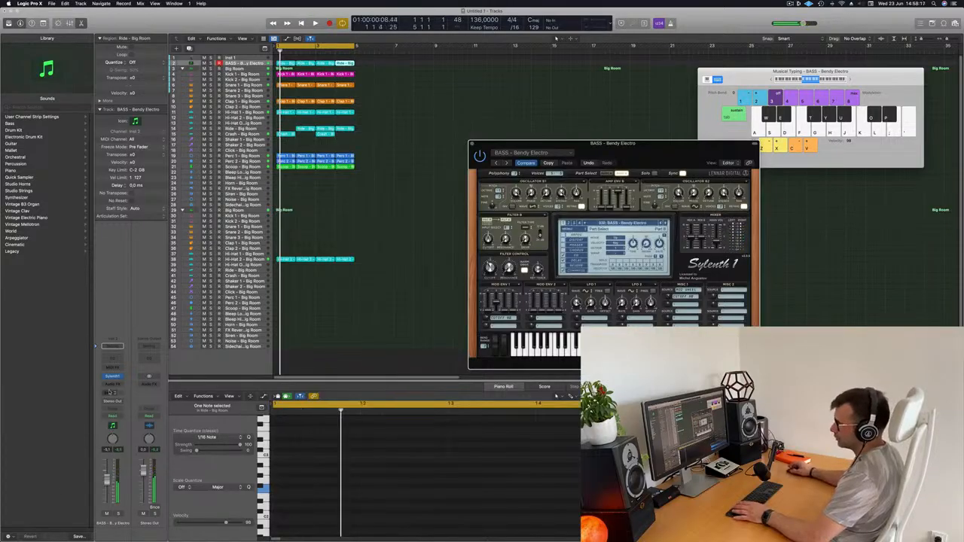
- Insert a stereo Compressor on the bass channel strip and set its side chain to Inst 3
left_click(112, 385)
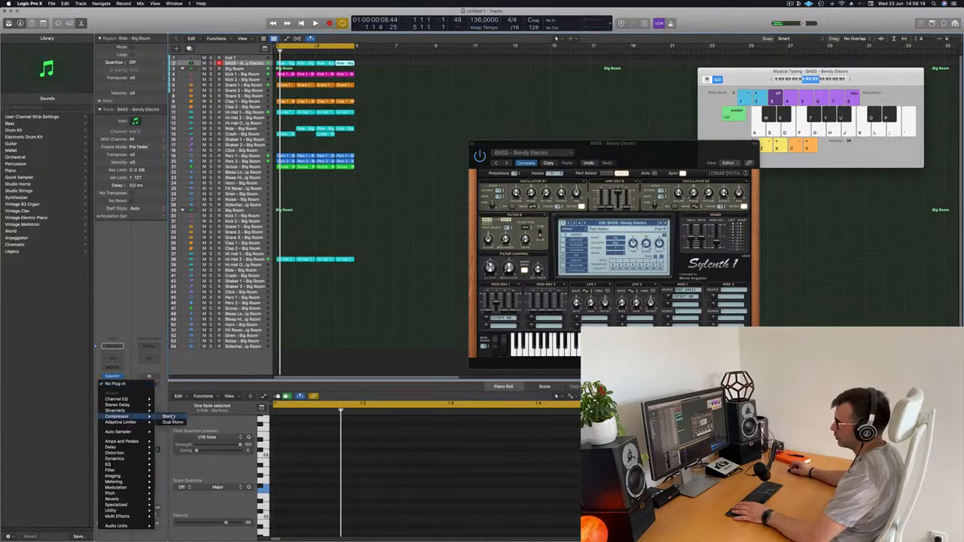
left_click(166, 417)
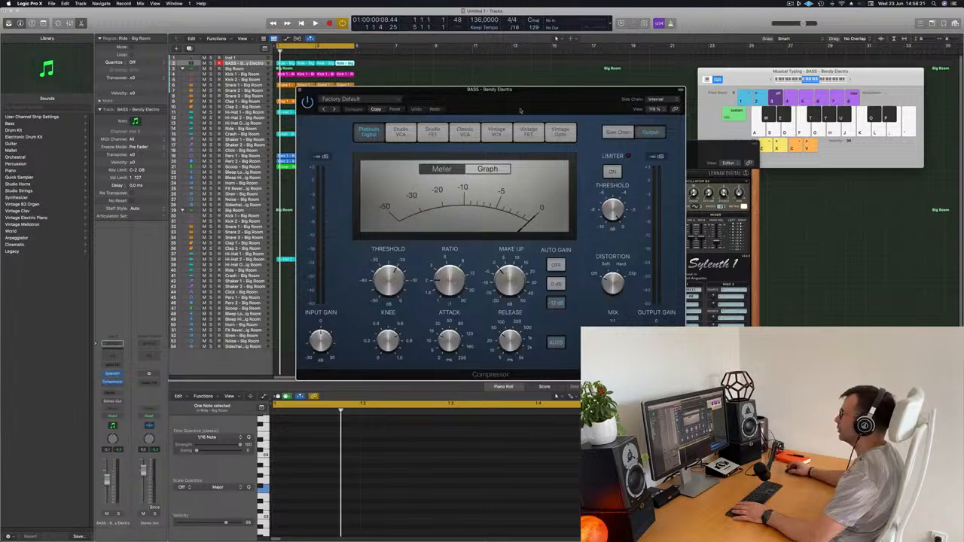
left_click(383, 100)
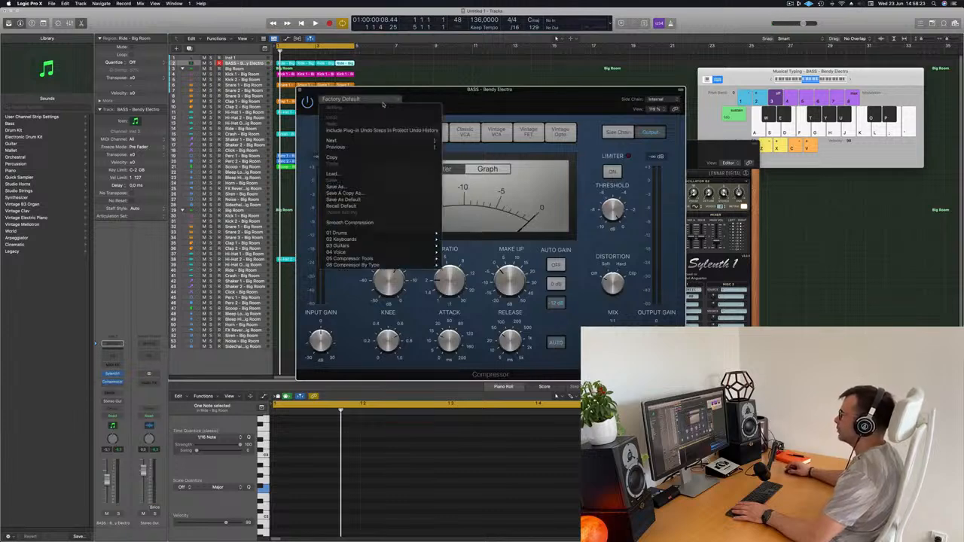
left_click(661, 100)
mouse_move(663, 114)
left_click(708, 120)
- Set the Compressor's ratio to about 5.2:1 and adjust its release while the loop plays, and close the Compressor
key("space")
left_click_drag(503, 342, 496, 368)
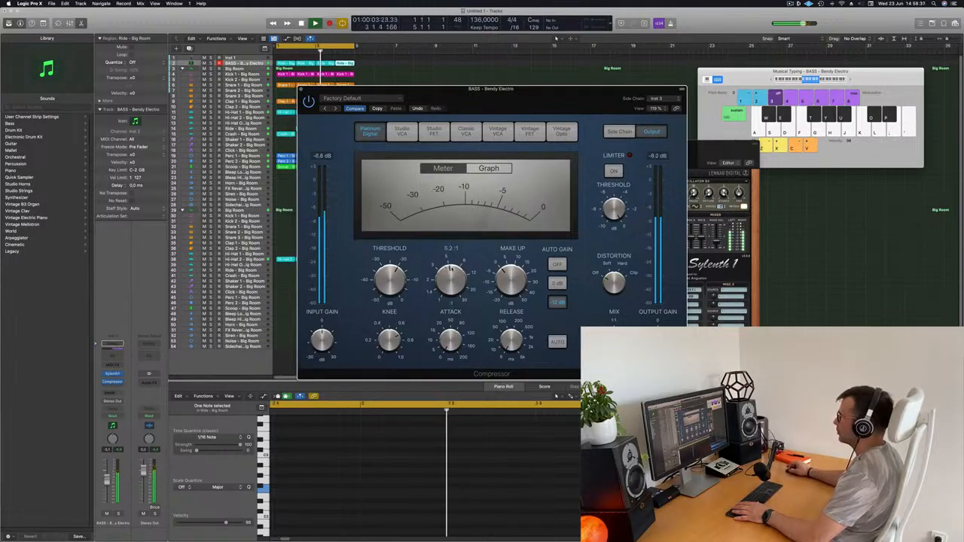
left_click(301, 89)
key("space")
- Select all notes in the four bass regions and transpose them down three semitones while the loop plays
key("space")
left_click(244, 63)
left_click(377, 467)
key("super+a")
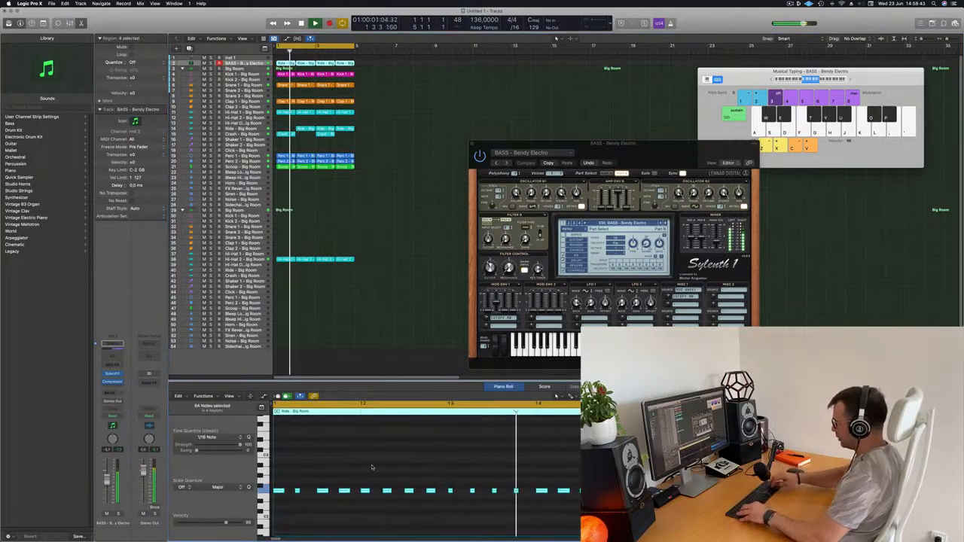
key("alt+Down")
key("alt+Down")
key("alt+Down")
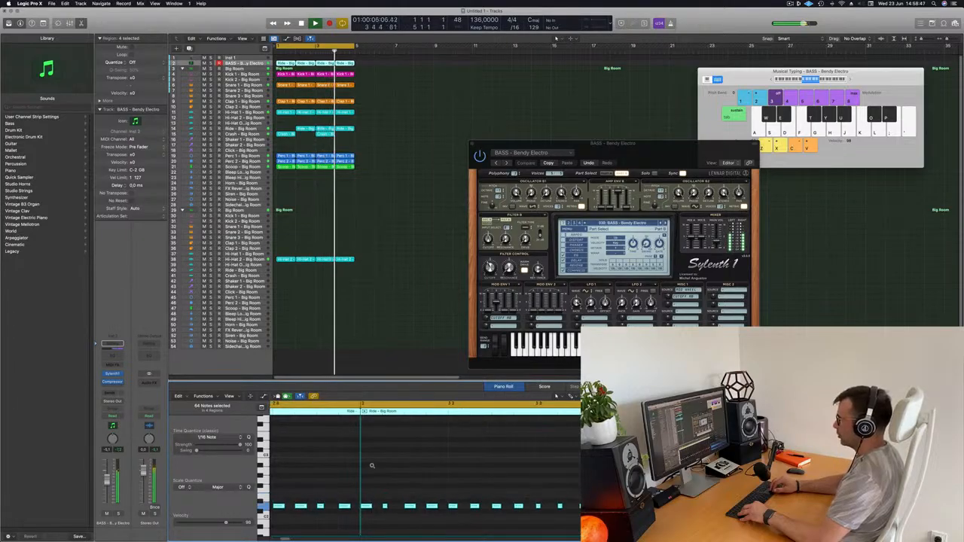
- Transpose the selected bass notes up seven semitones
key("alt+Up")
key("alt+Up")
key("alt+Up")
key("alt+Up")
key("alt+Up")
key("alt+Up")
key("alt+Up")
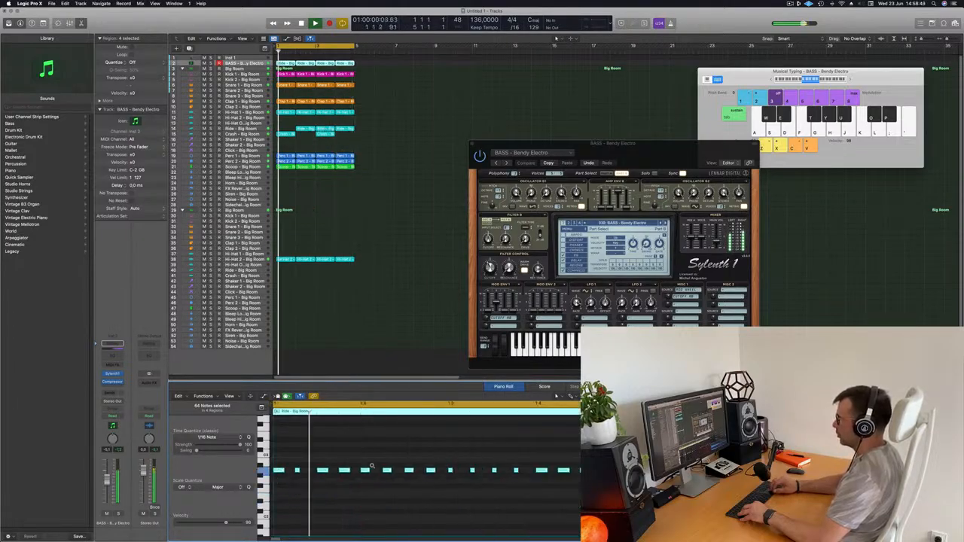
- Try the bass notes three semitones higher and bring them back down three semitones
key("alt+Up")
key("alt+Up")
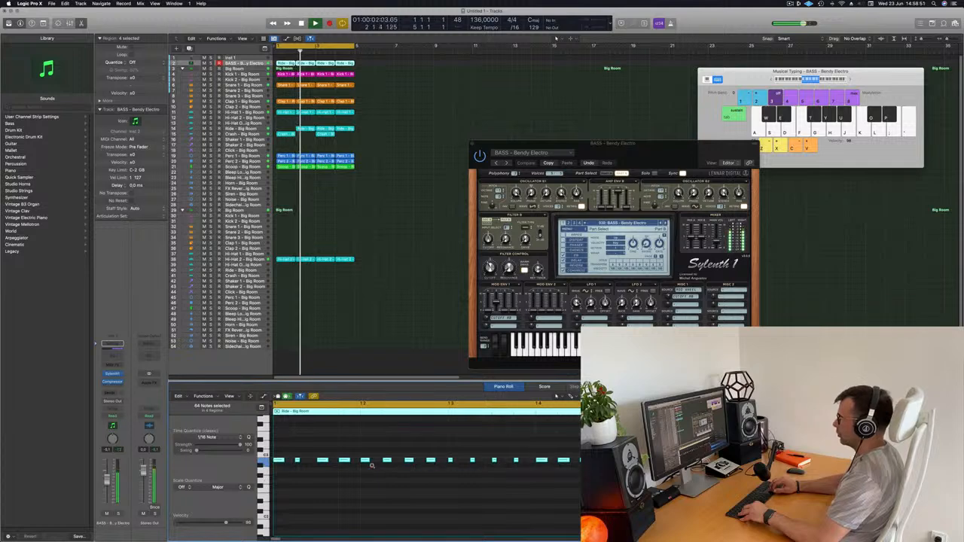
key("alt+Up")
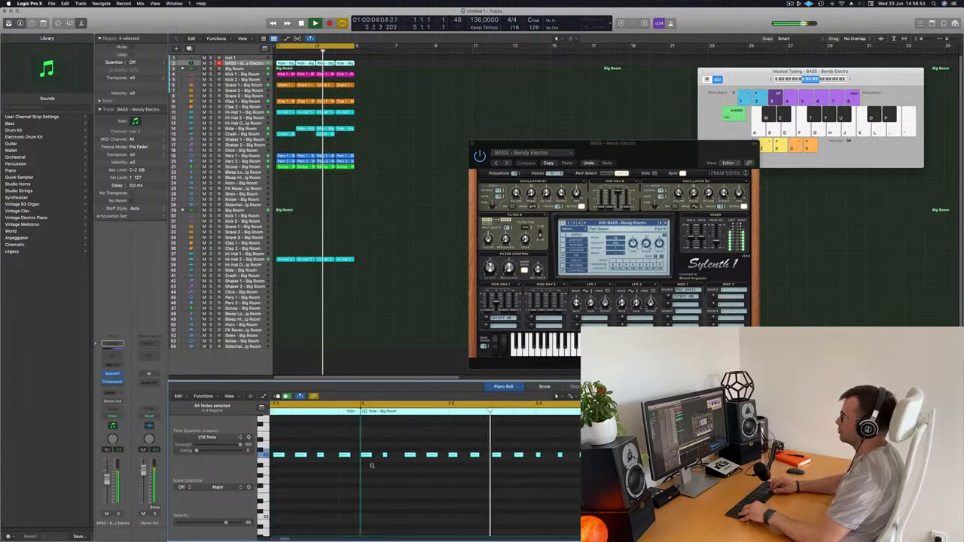
key("alt+Down")
key("alt+Down")
key("alt+Down")
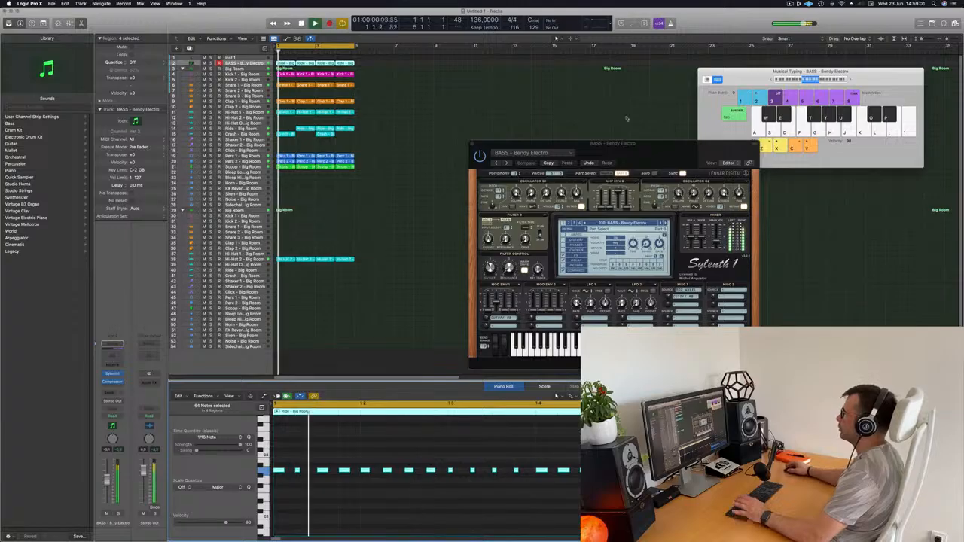
- Audition Sylenth1 presets from BP Baseline + Distortion through to D-Bass, and lower the bass track's volume slightly
left_click(665, 223)
left_click_drag(628, 144, 589, 95)
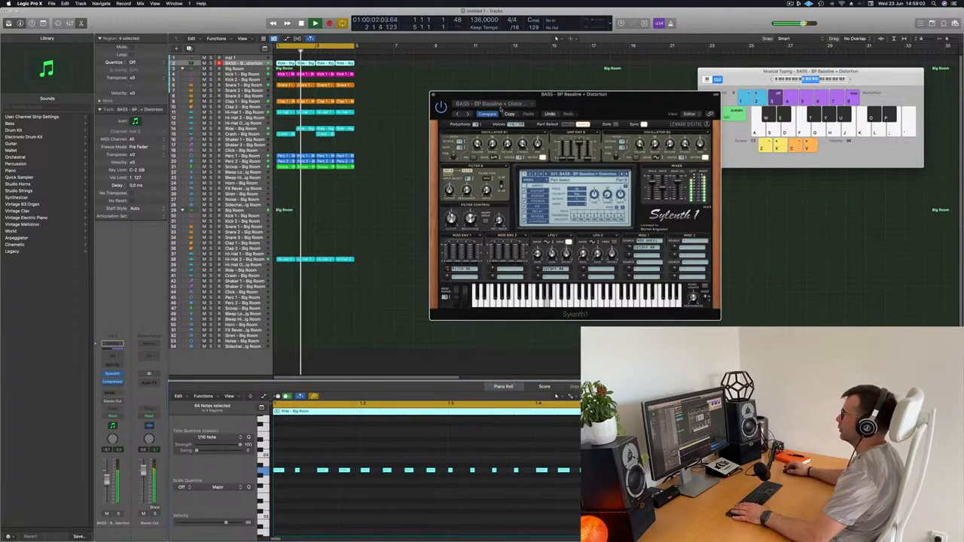
left_click(467, 114)
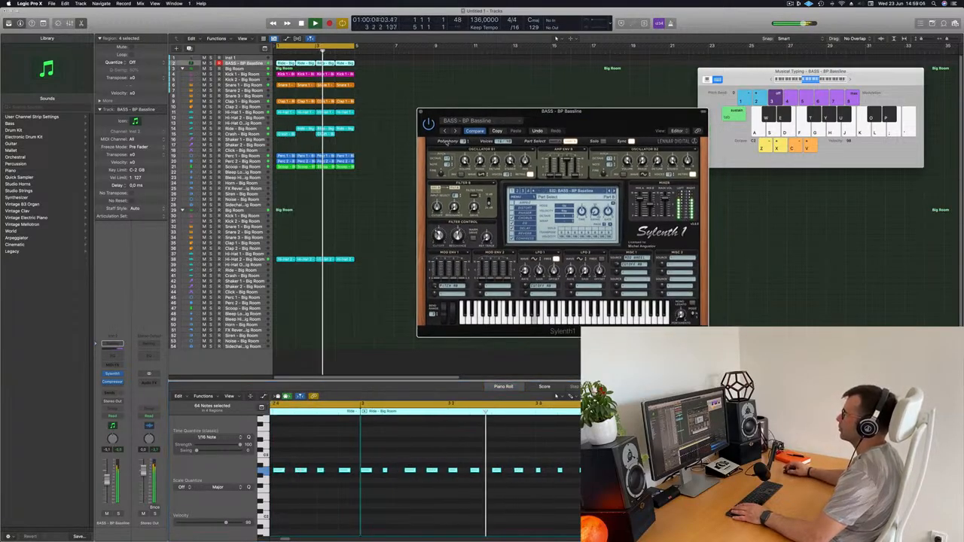
left_click(454, 131)
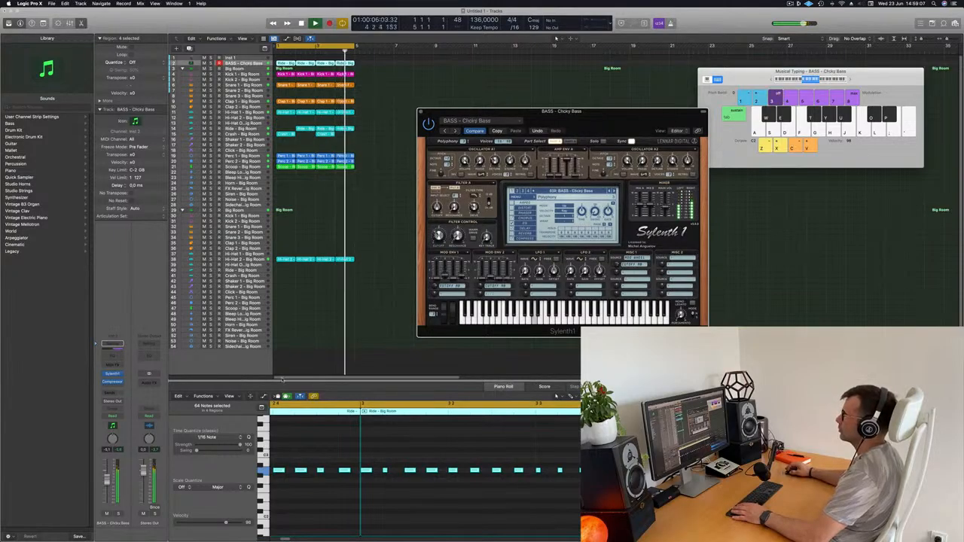
left_click(225, 463)
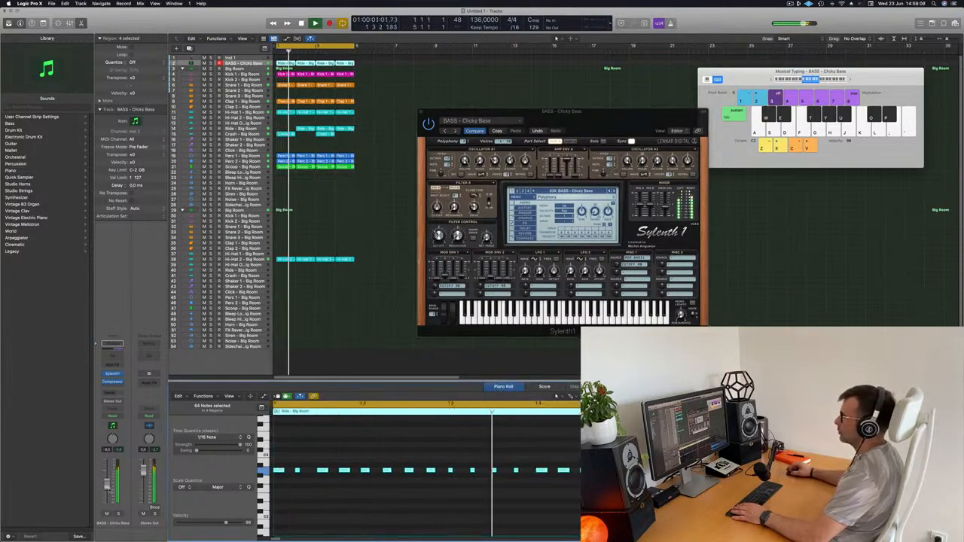
left_click(455, 131)
left_click(455, 131)
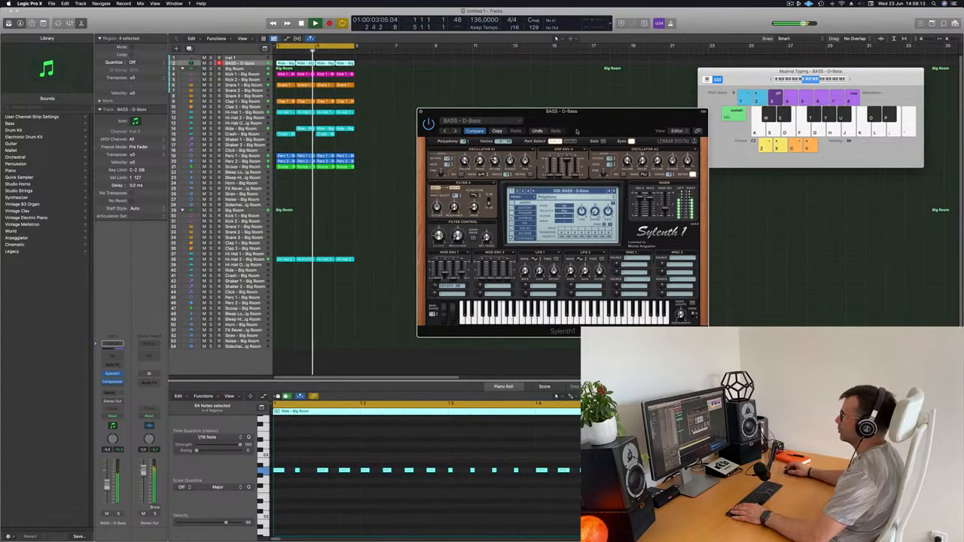
left_click_drag(630, 121, 575, 184)
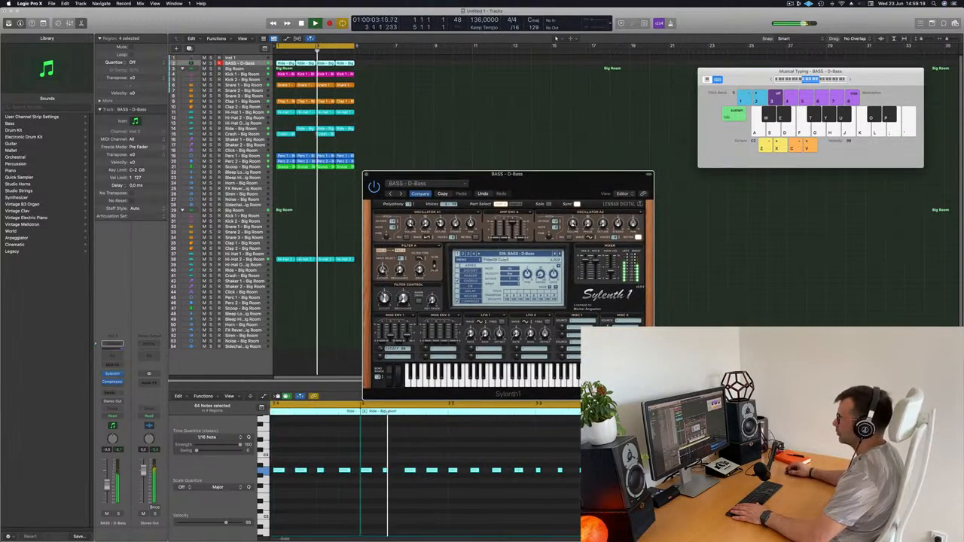
- Step through the Sylenth1 bass presets Distorted Bass and Electro Addicted to Electro Plucky Bass during playback
left_click(390, 195)
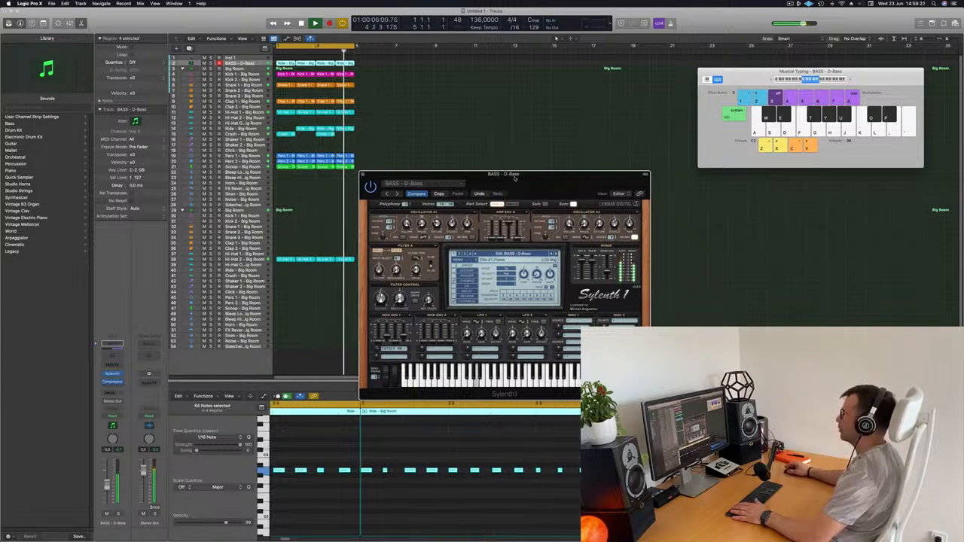
left_click(390, 195)
left_click(390, 195)
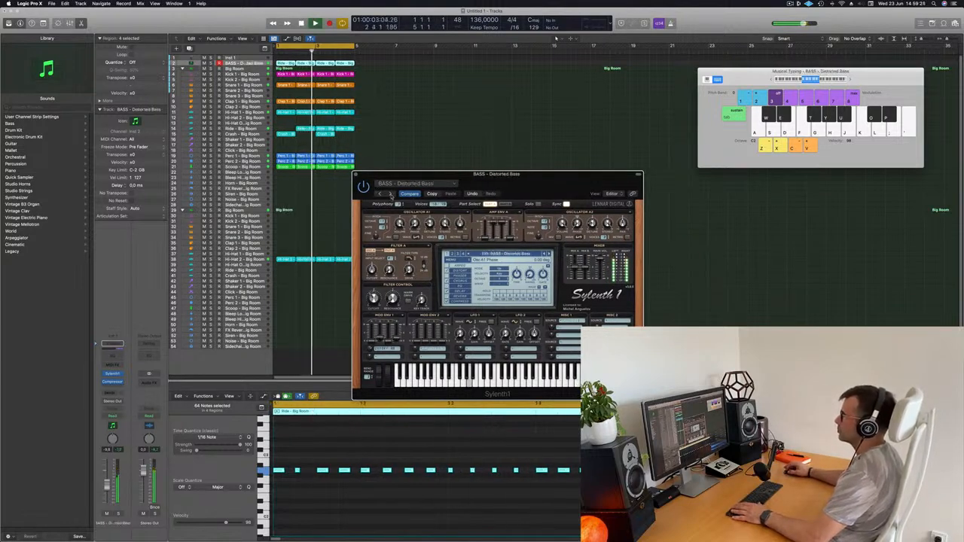
left_click(390, 195)
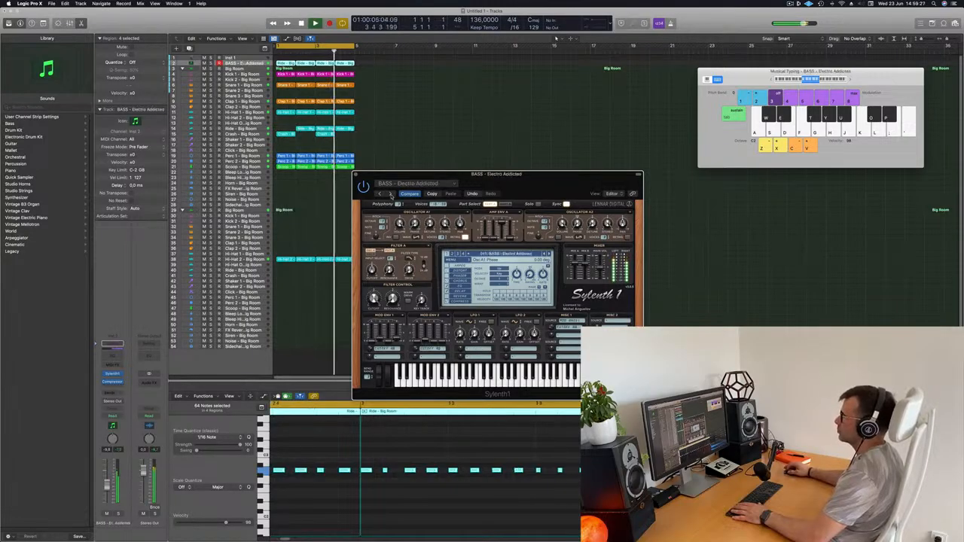
left_click(390, 195)
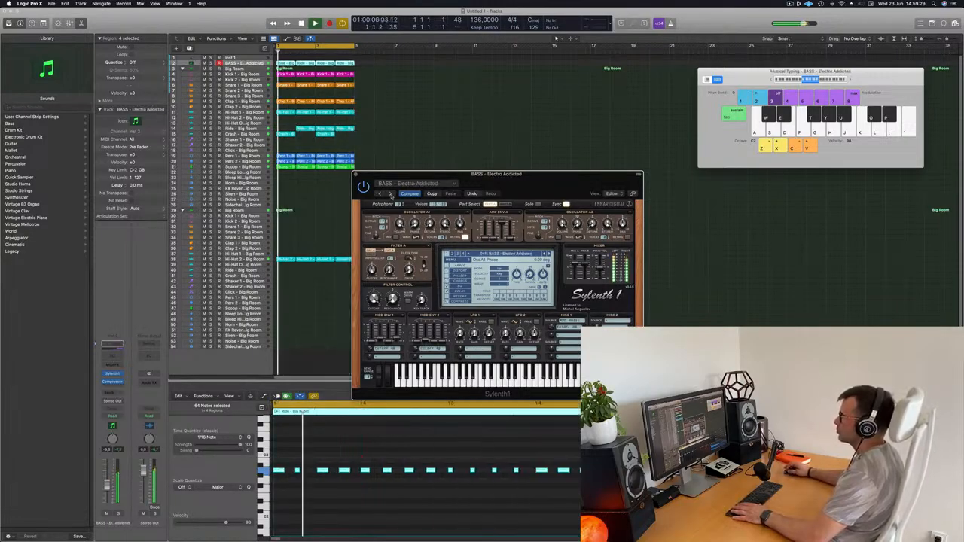
left_click(390, 195)
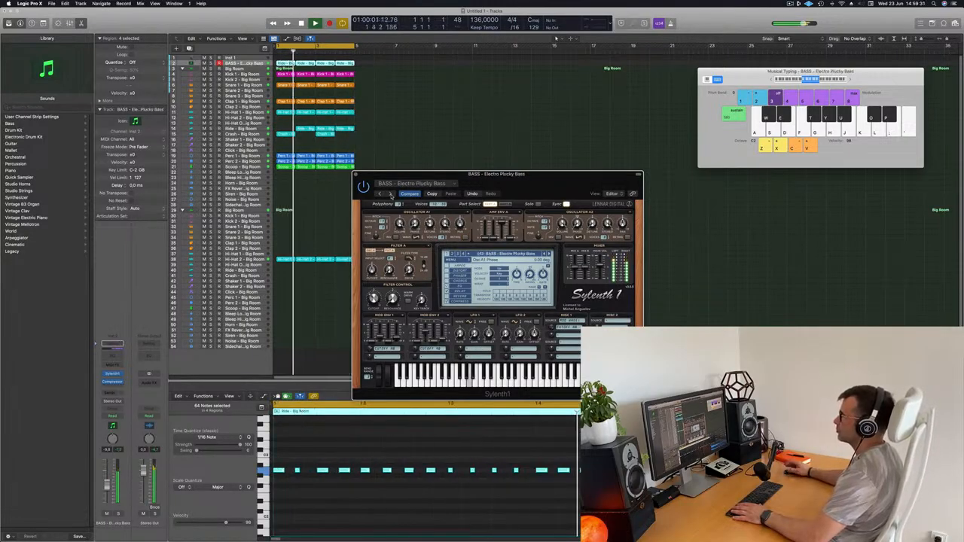
- Audition the Sylenth1 presets from Fat Chorus Bass, Feelin Good and Get Outta My Way to Heavy House over the loop
left_click(390, 195)
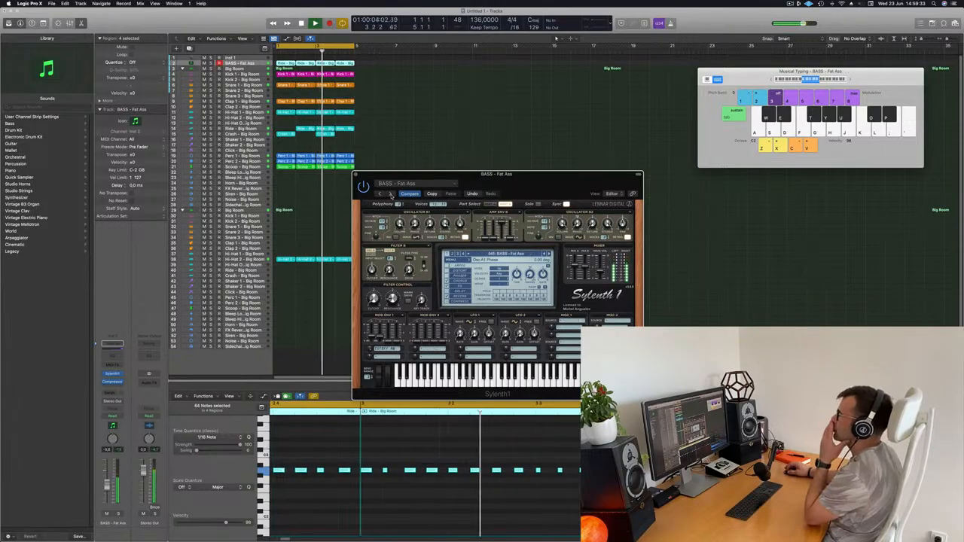
left_click(390, 195)
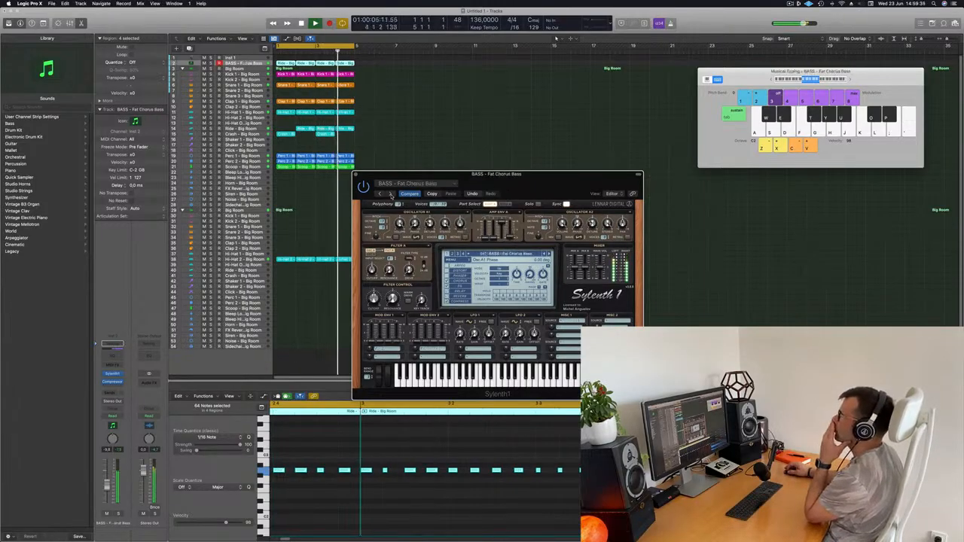
left_click(390, 195)
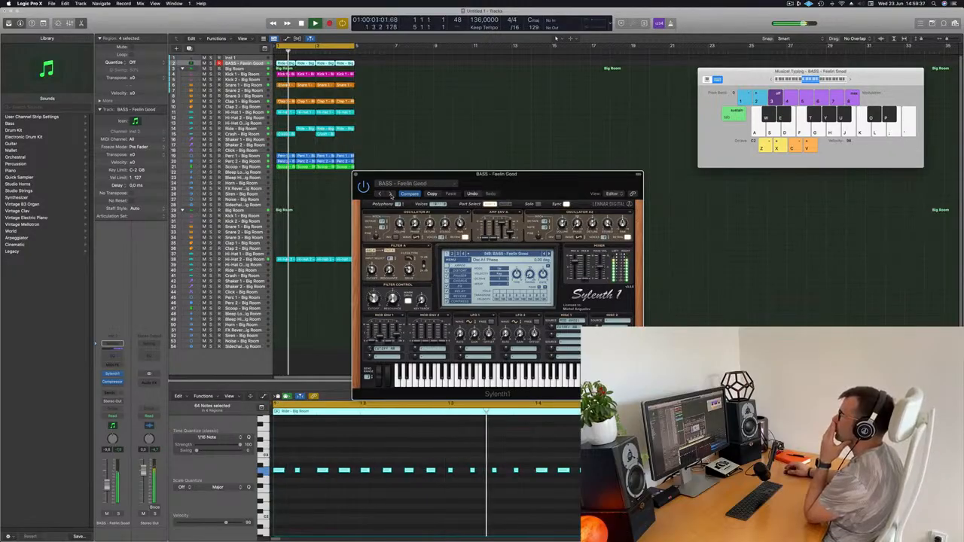
left_click(390, 195)
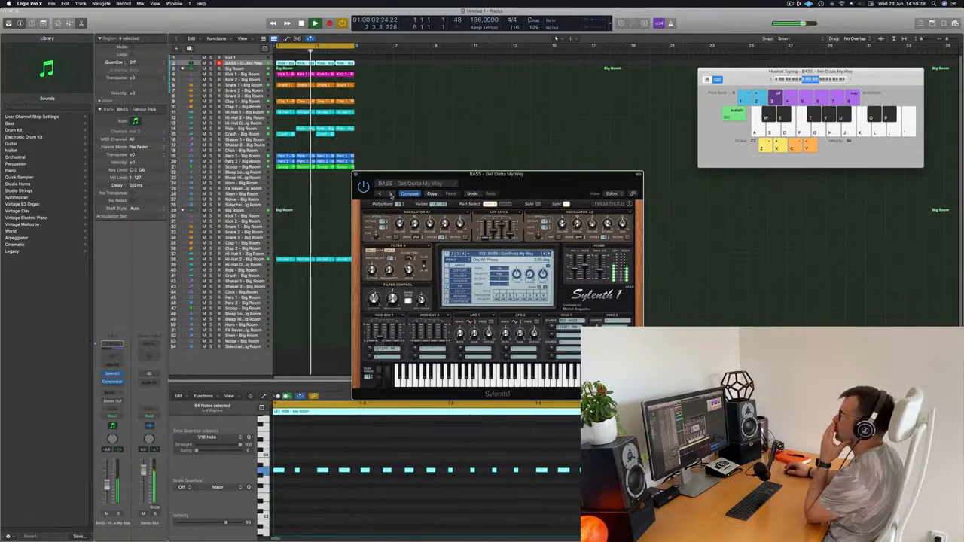
left_click(390, 195)
left_click(390, 195)
left_click(390, 195)
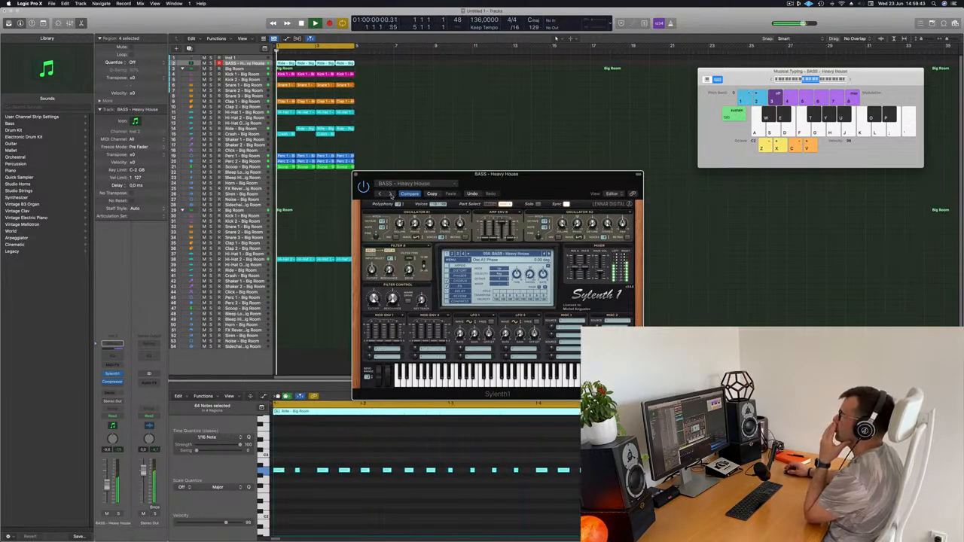
- Advance through the Sylenth1 presets Let Go and Long Bass to load Moog Style Bass
left_click(390, 195)
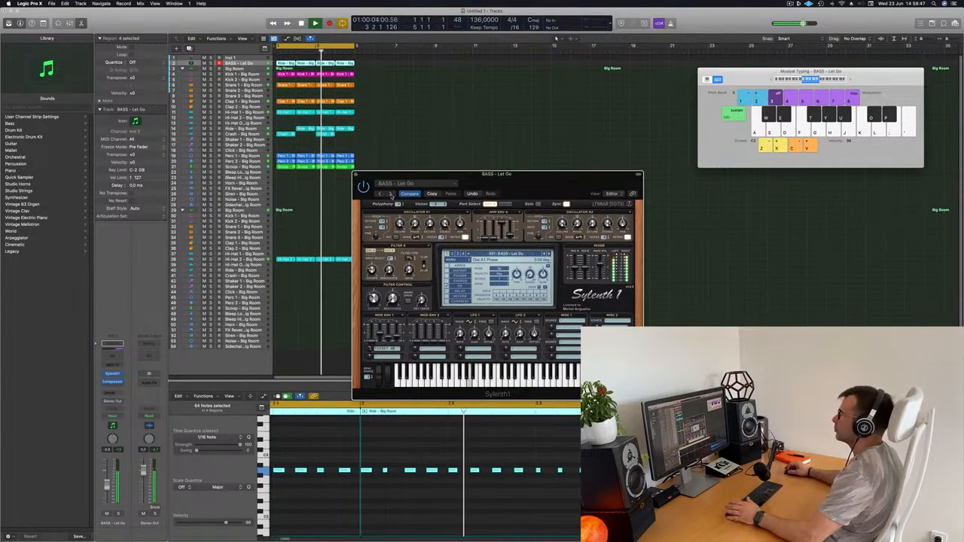
left_click(390, 195)
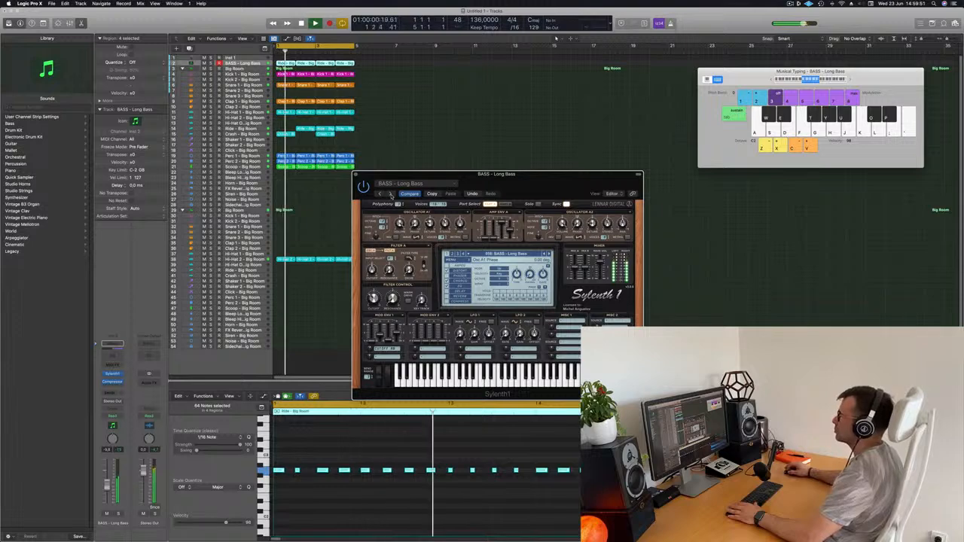
left_click(390, 195)
left_click(390, 195)
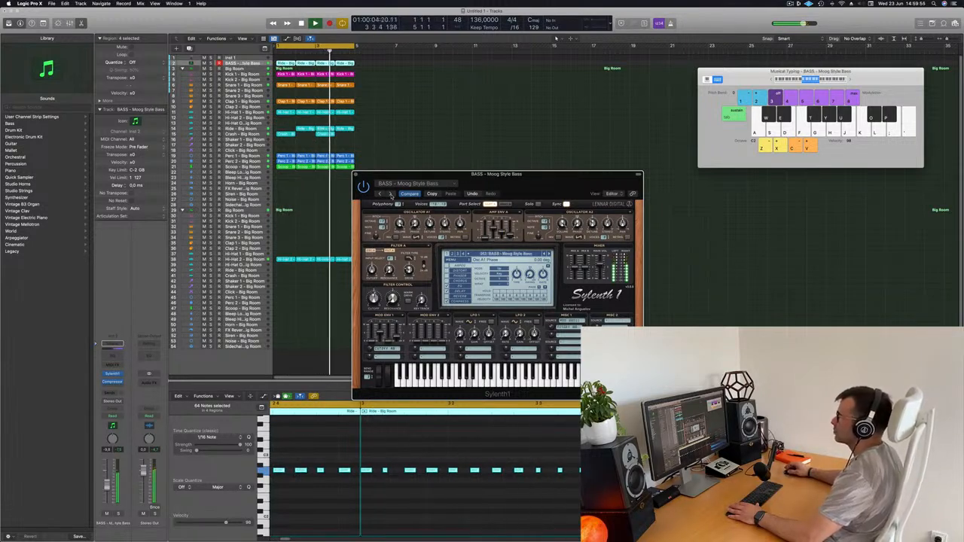
- Duplicate the Moog Style Bass track with its settings and copy the bar 1 bass region onto the new track
left_click_drag(422, 174, 429, 153)
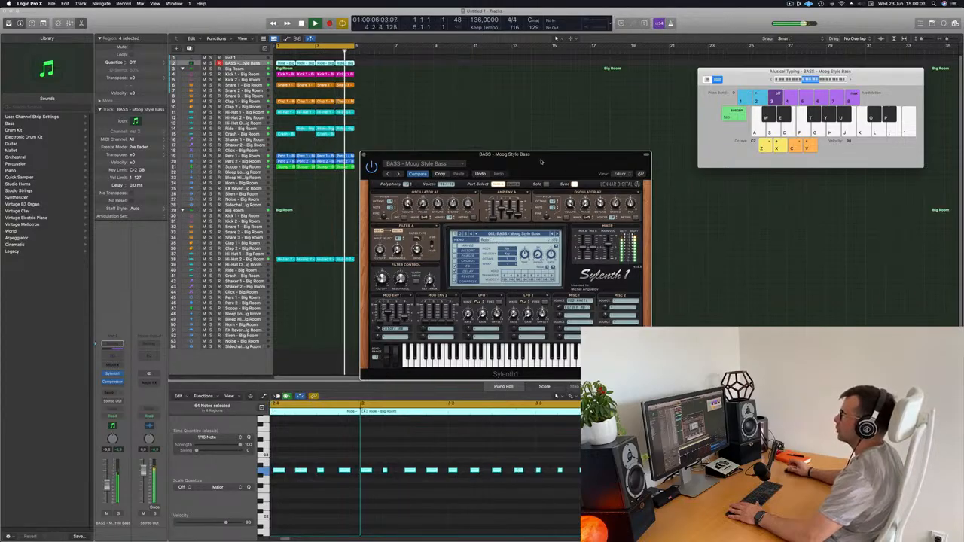
left_click_drag(539, 156, 517, 150)
left_click(262, 64)
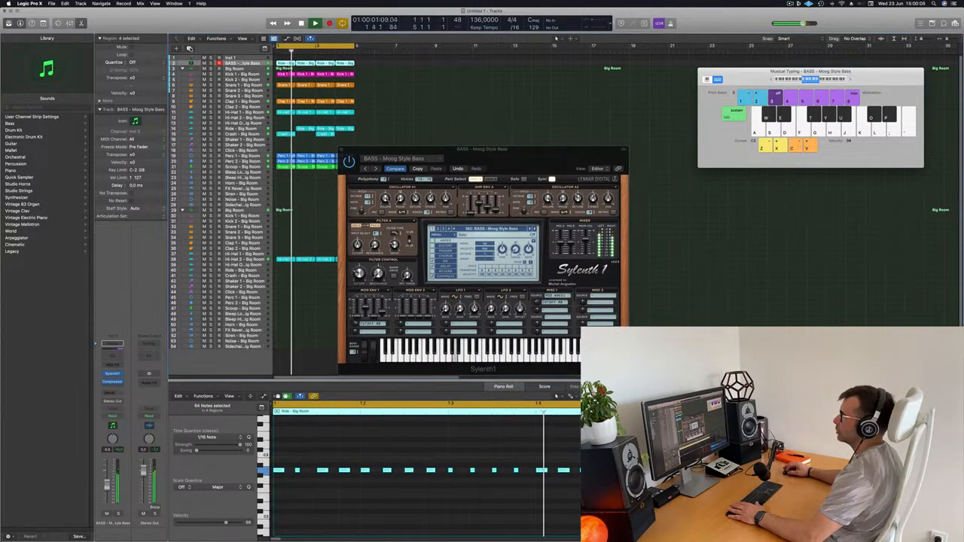
key("super+d")
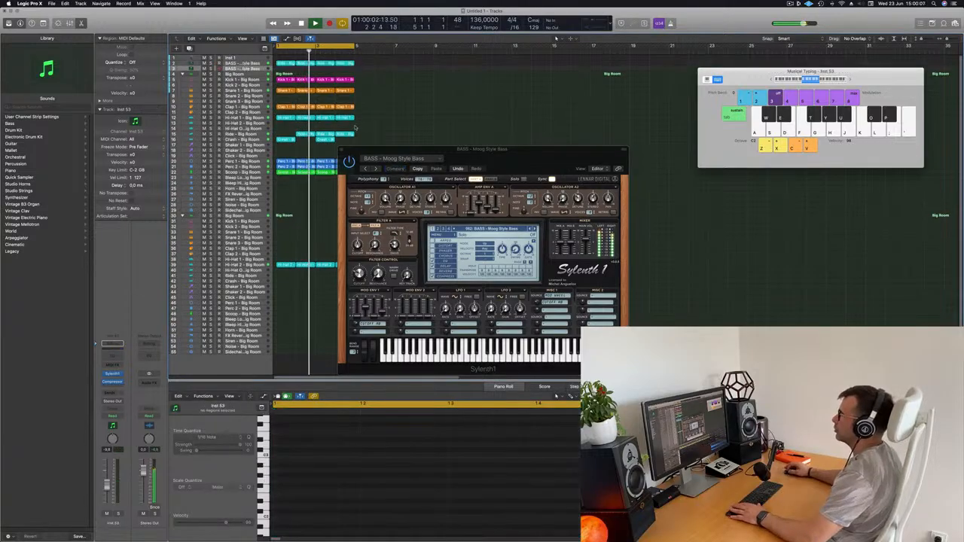
left_click(286, 65)
left_click_drag(286, 65, 285, 70)
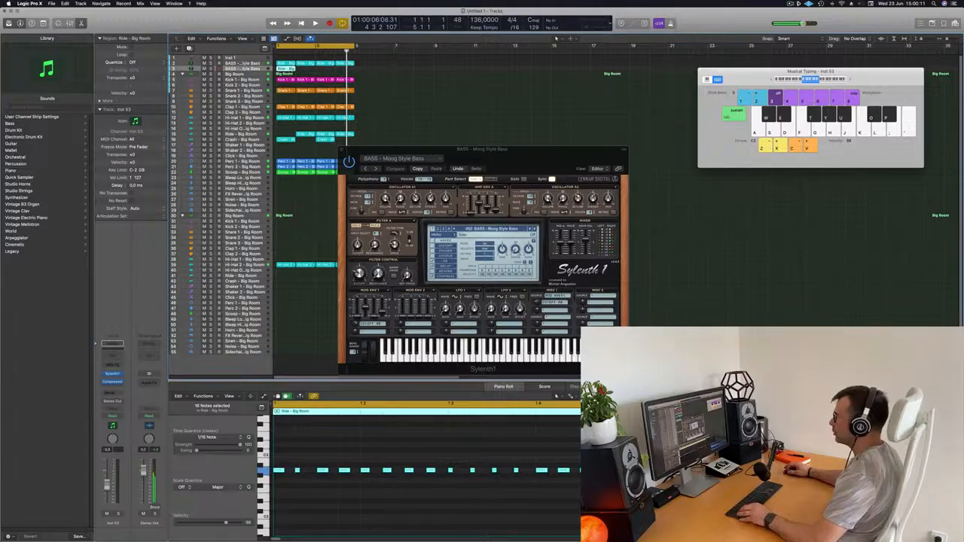
- Transpose all notes in the duplicated track's bass region down one octave and play them back
left_click(319, 450)
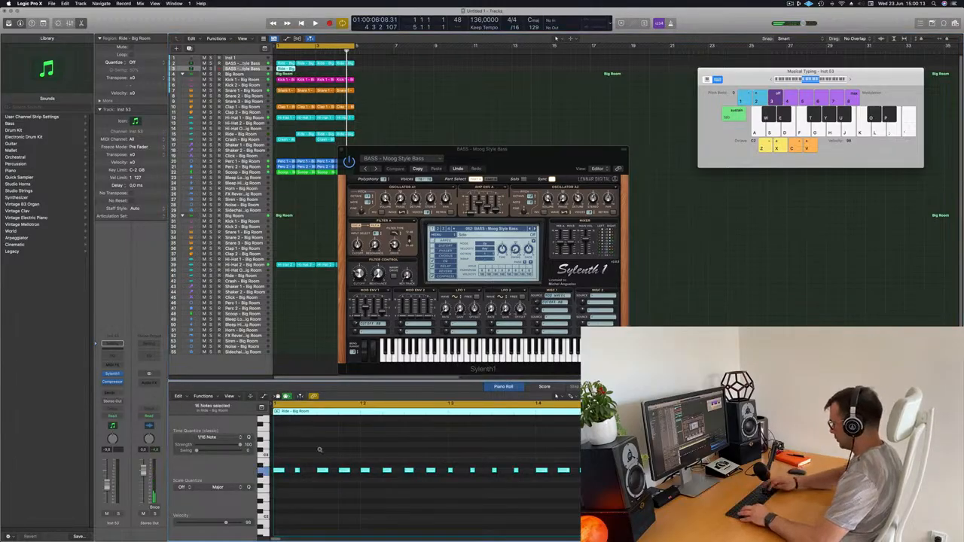
key("alt+shift+Down")
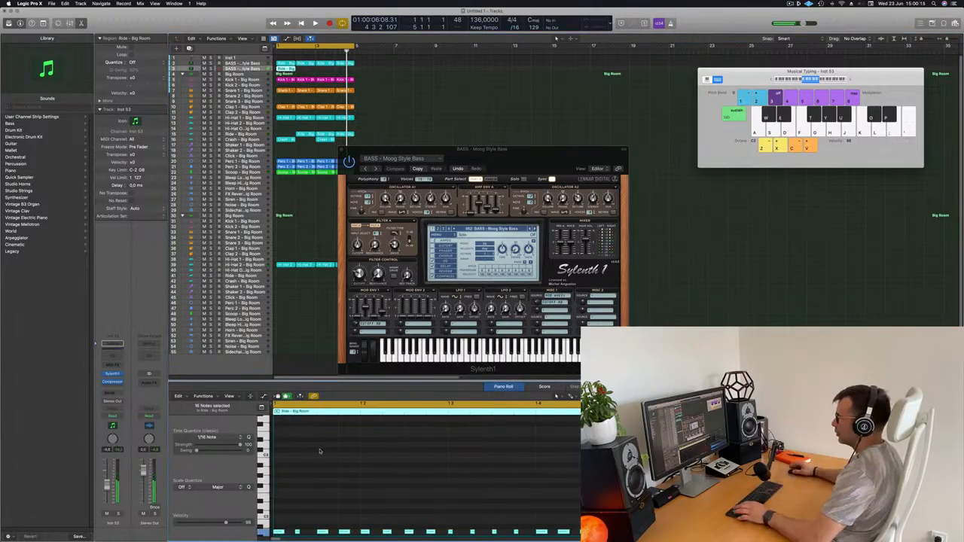
scroll(354, 493, "down", 2)
key("space")
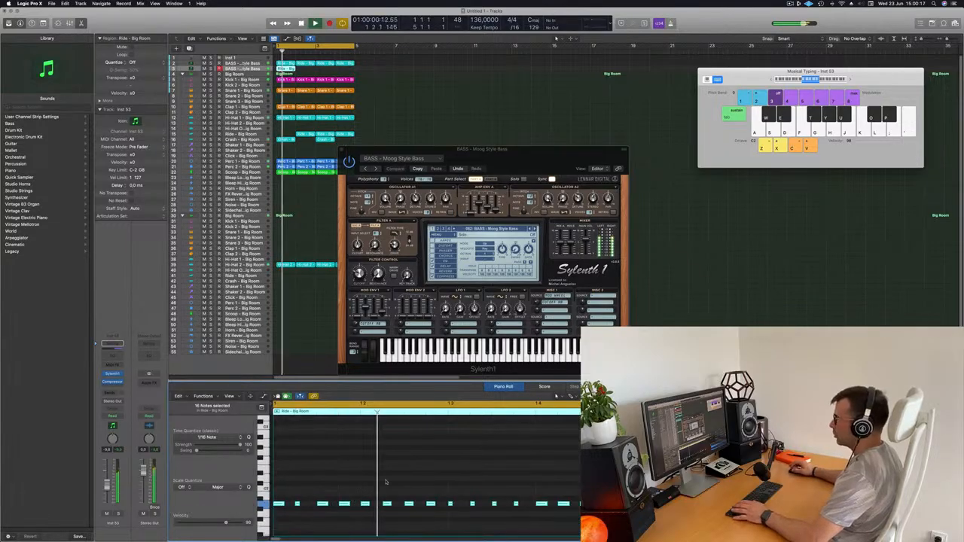
key("space")
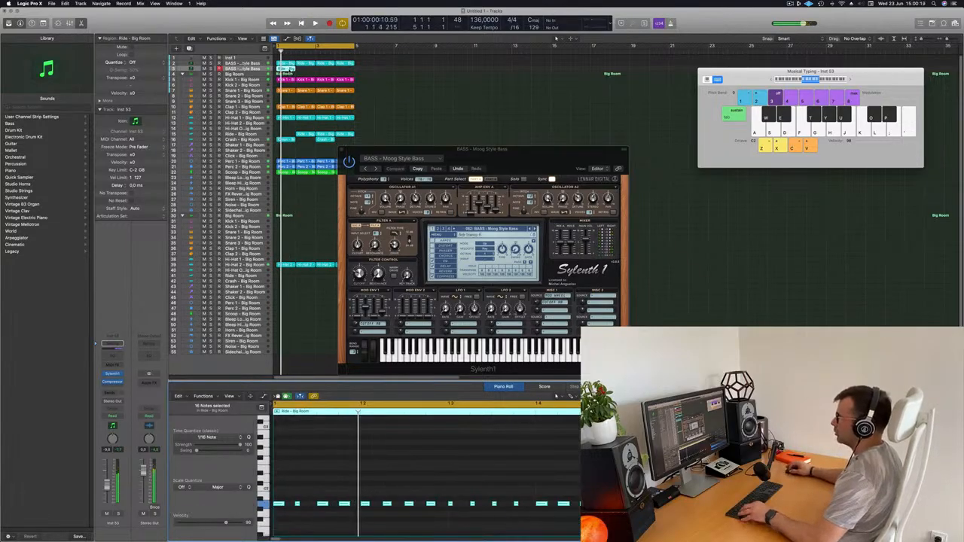
- Copy the bass region along the duplicated track until it fills all four bars, and play the loop
left_click_drag(289, 69, 331, 70)
left_click(271, 69)
key("space")
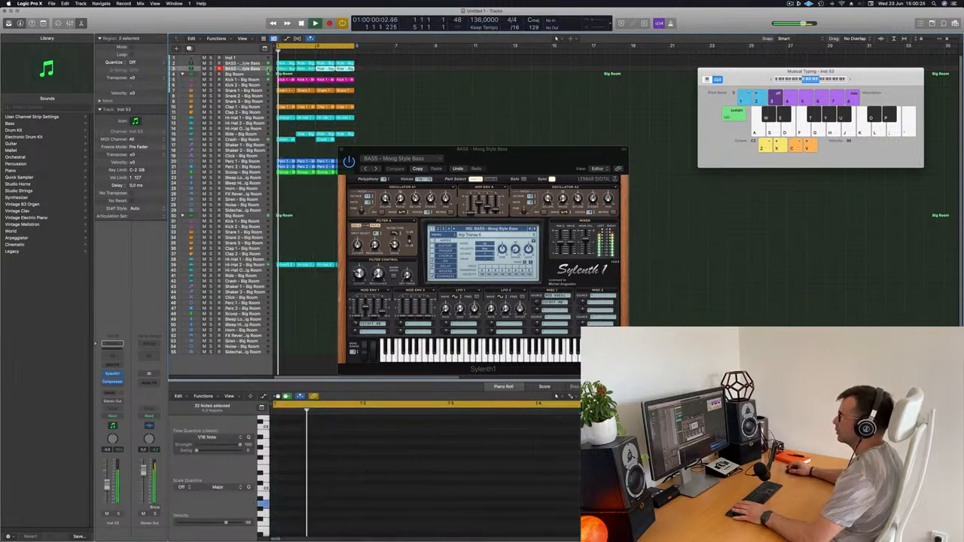
left_click(266, 69)
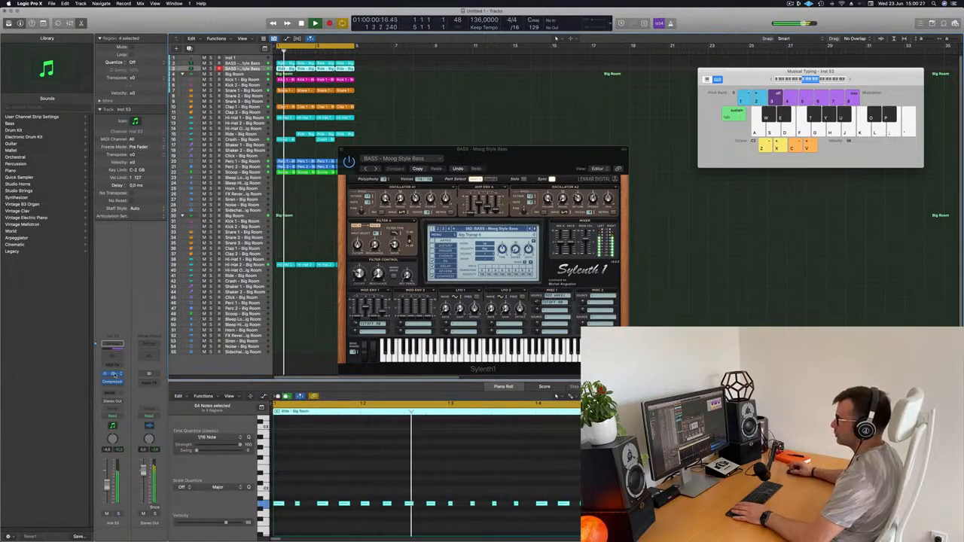
- Open Sylenth1 on the duplicated bass track and step back through Moog Bass and M-Bass to load Long Bass
left_click(113, 374)
left_click_drag(497, 106, 695, 212)
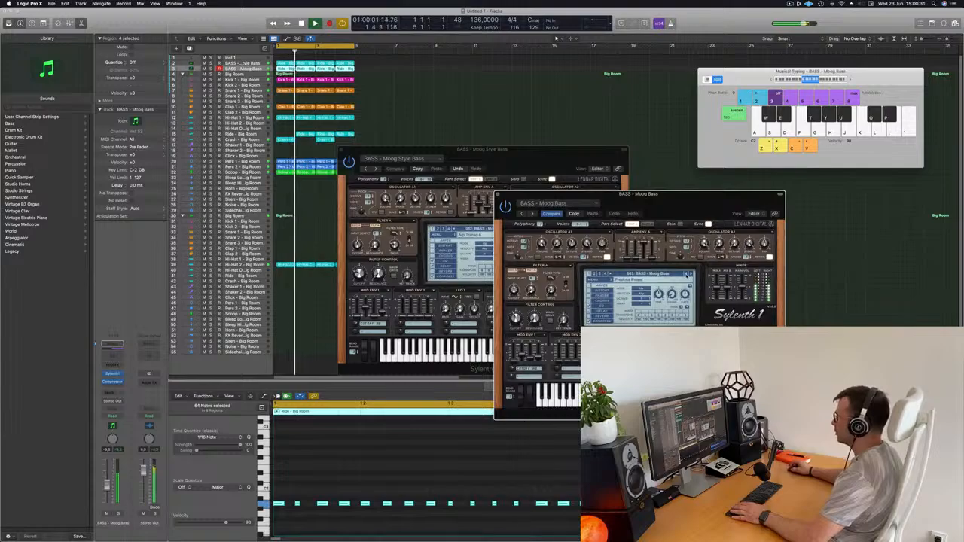
left_click(685, 274)
left_click(686, 274)
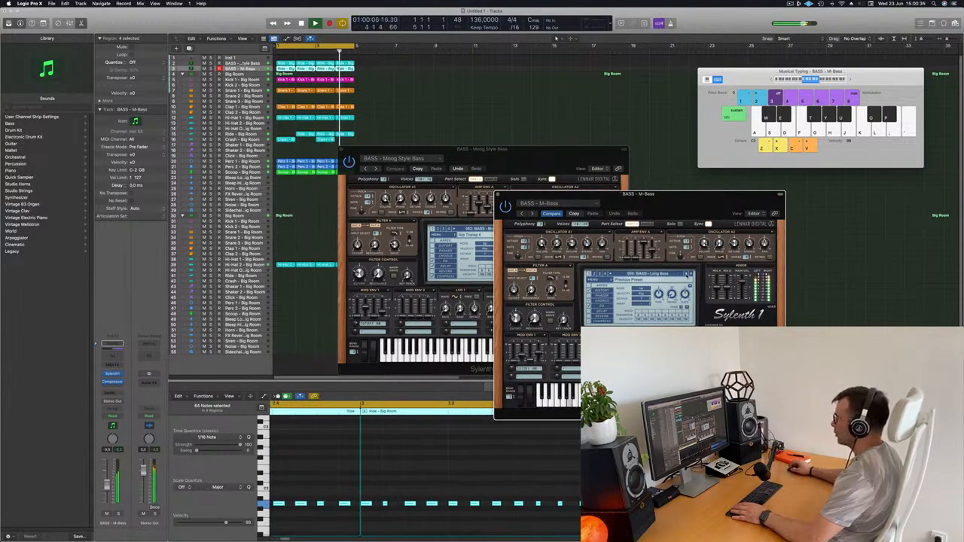
- Transpose all notes on the Long Bass track up one octave and move both synth windows away from the regions
left_click(410, 467)
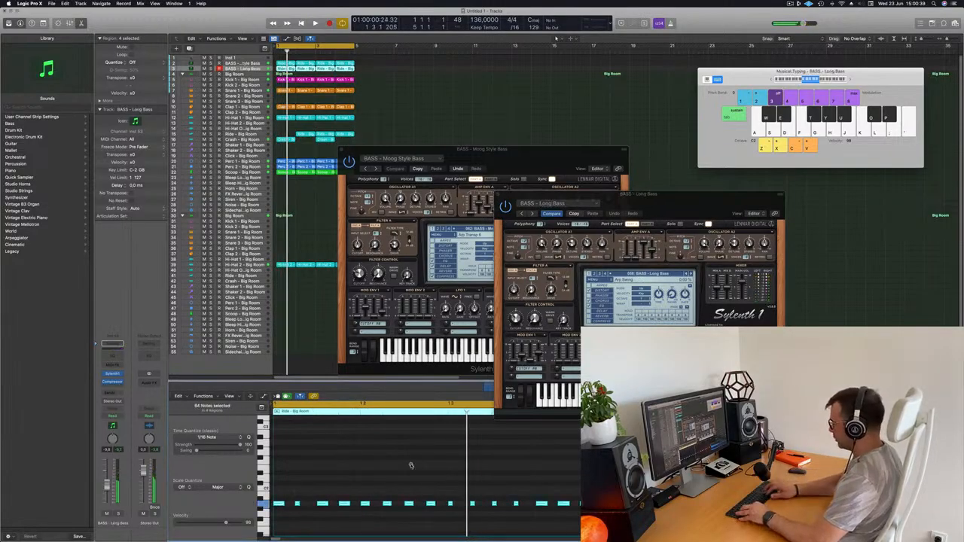
key("alt+shift+Up")
key("space")
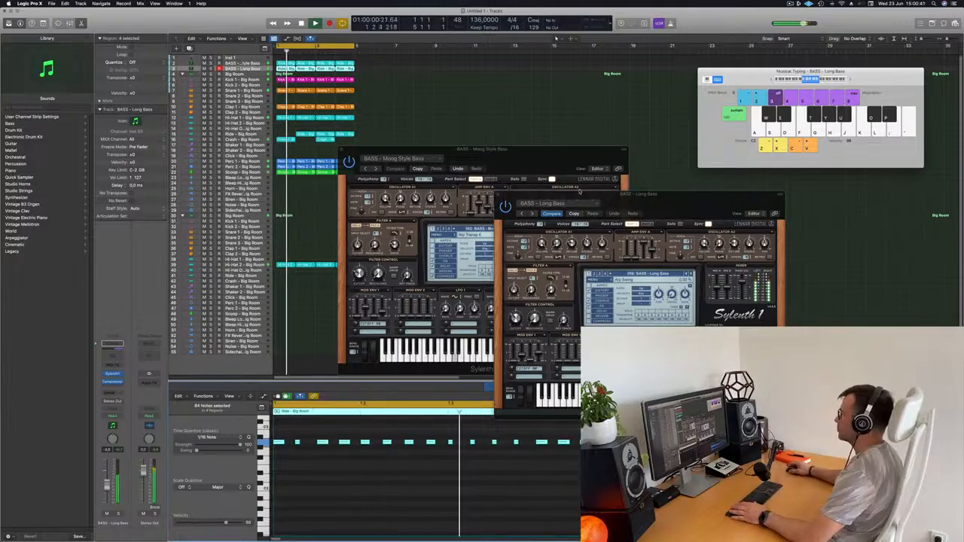
left_click_drag(736, 194, 879, 83)
left_click_drag(528, 149, 624, 93)
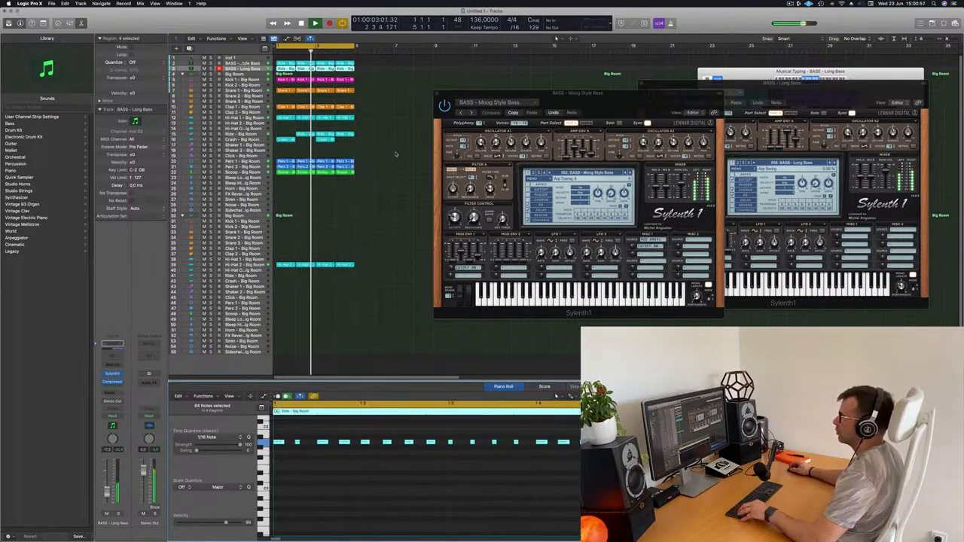
- Copy the ride region into bar 1 and repeat all regions three times to extend the arrangement to 16 bars
left_click(309, 135)
left_click_drag(287, 139, 295, 147)
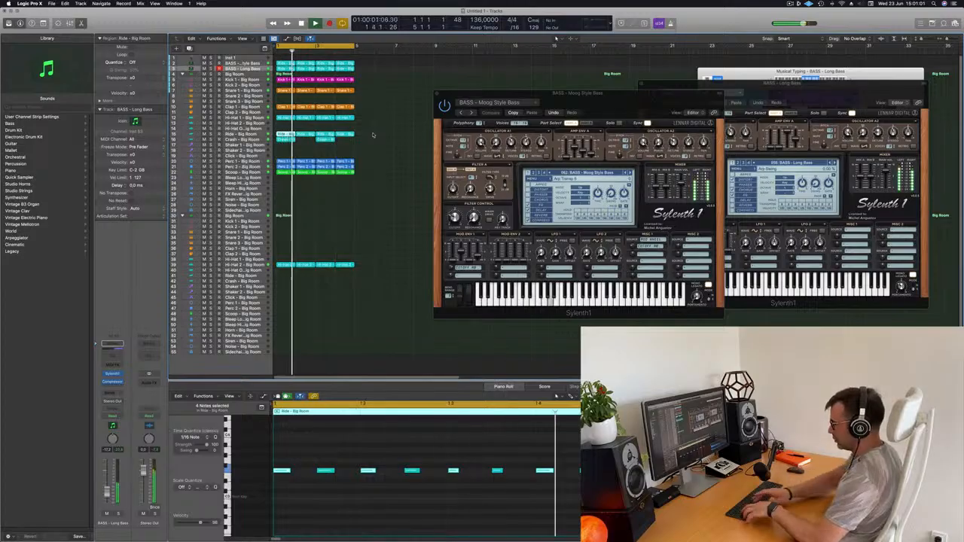
key("super+a")
key("super+r")
key("super+r")
key("super+r")
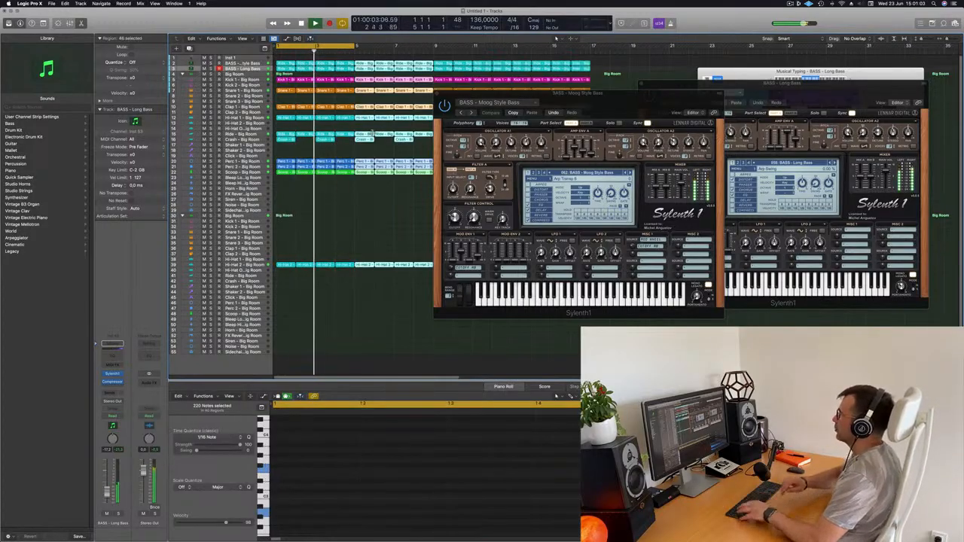
- Extend the cycle range to bar 17 so it covers all 16 bars, with the synth windows moved off the arrangement
left_click_drag(591, 95, 586, 222)
left_click_drag(716, 83, 643, 295)
key("super+Left")
key("super+Left")
key("super+Left")
key("super+Left")
key("super+Left")
key("super+Right")
key("super+Right")
key("super+Right")
key("super+Right")
key("super+Right")
key("super+Right")
key("super+Right")
key("super+Left")
key("super+Left")
key("super+Left")
key("super+Left")
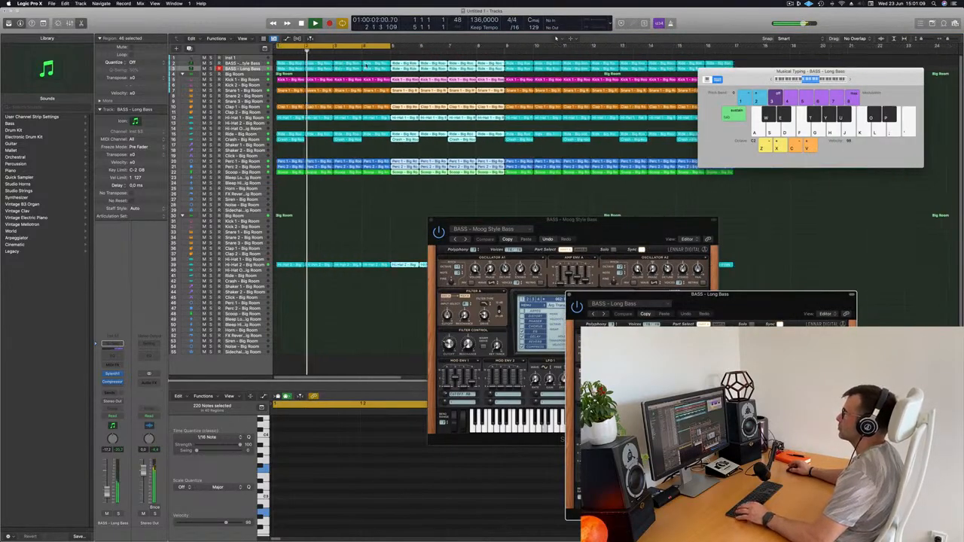
left_click_drag(329, 47, 486, 68)
left_click(572, 138)
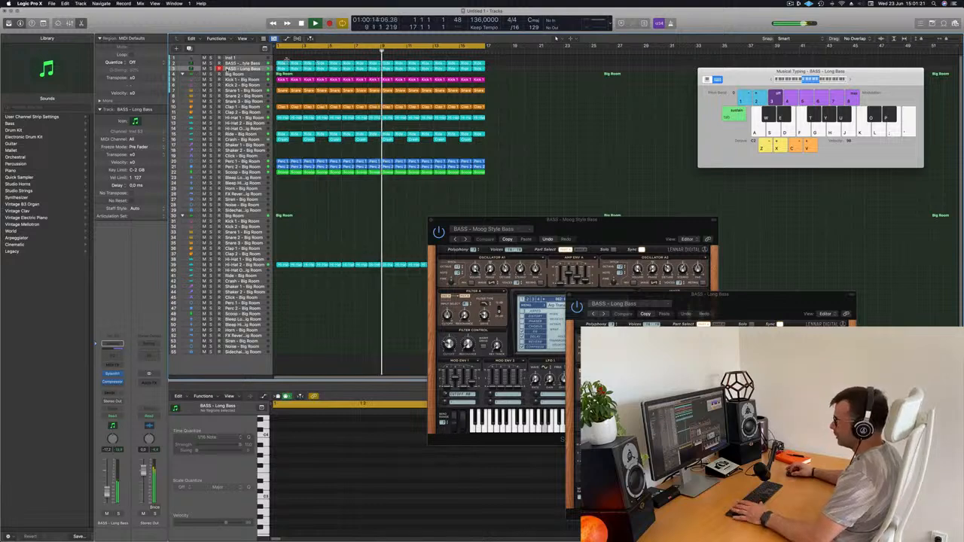
- Solo the Moog Style Bass and Long Bass tracks to hear them without drums, and clear the solos
key("s")
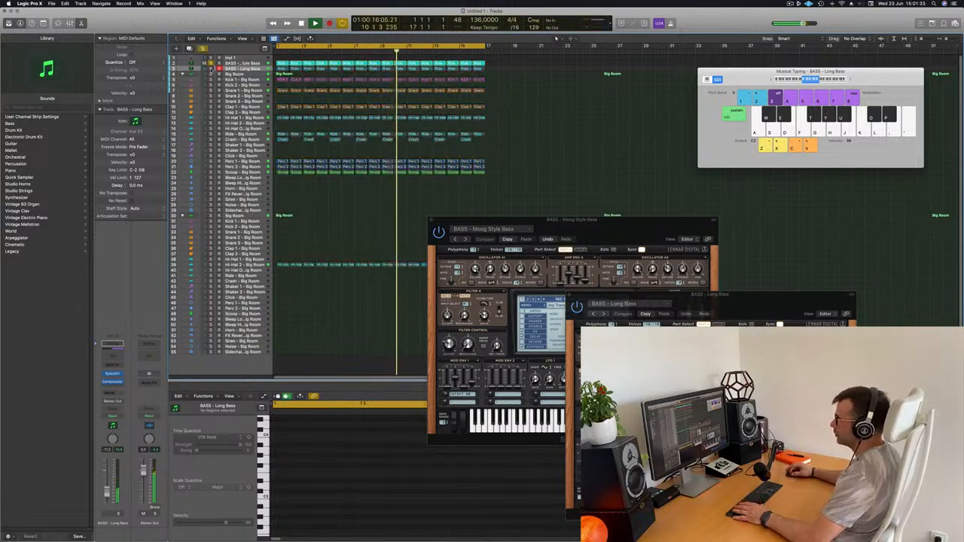
key("s")
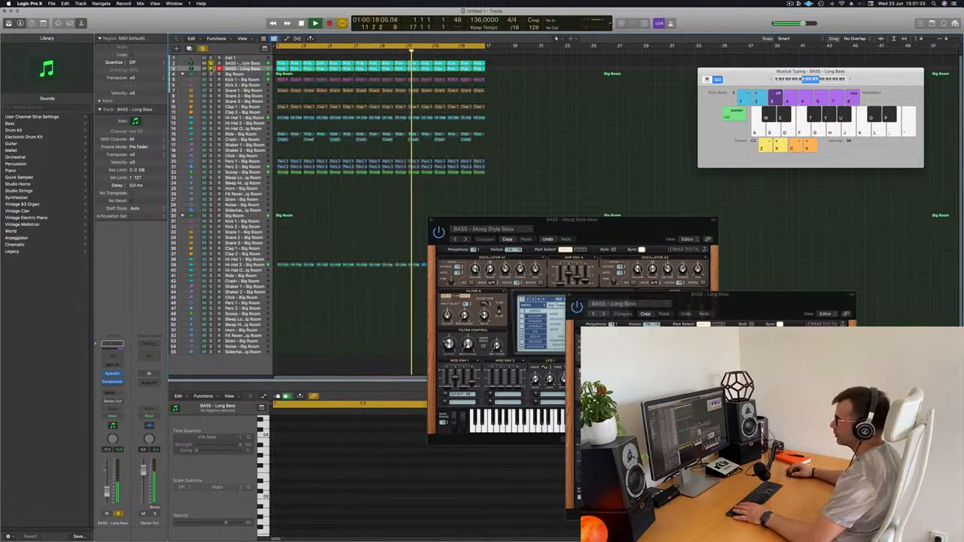
key("s")
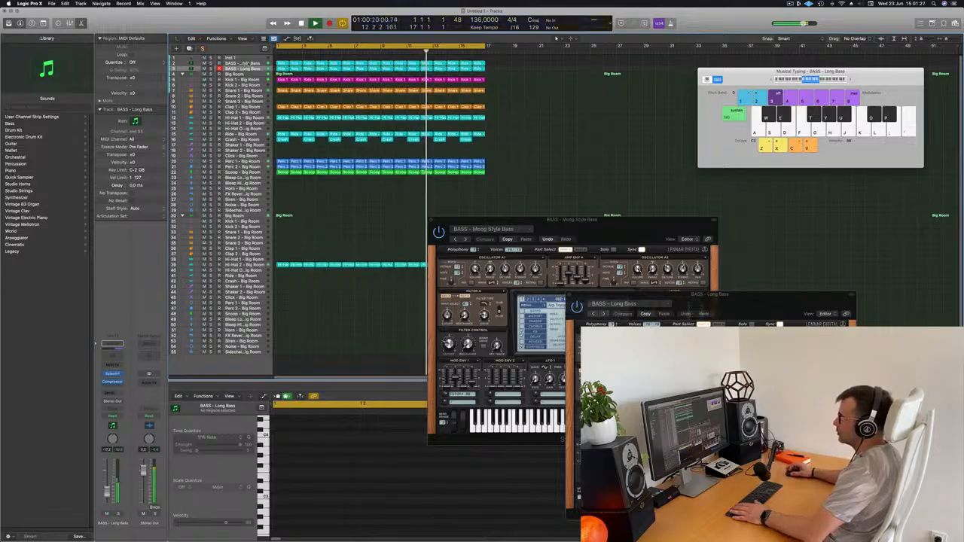
- Reopen Sylenth1 on the Moog Style Bass track and place both synth windows clear of the regions
left_click(246, 64)
key("Return")
left_click(114, 374)
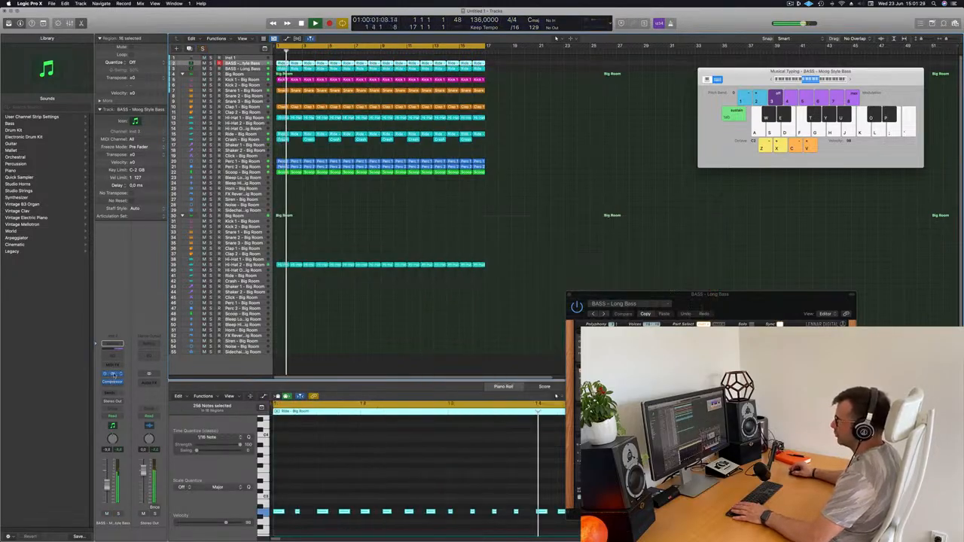
left_click(112, 374)
key("Return")
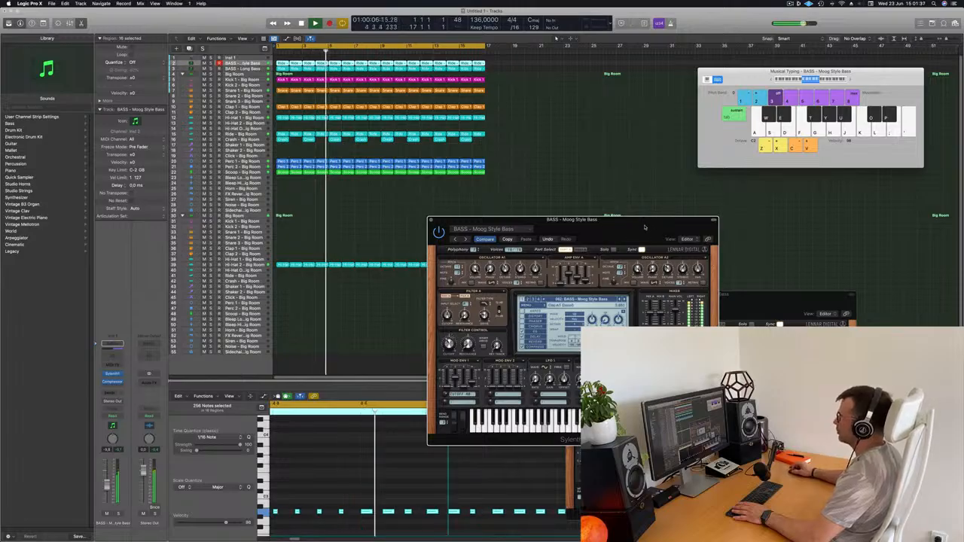
left_click_drag(646, 227, 881, 57)
left_click_drag(808, 301, 847, 183)
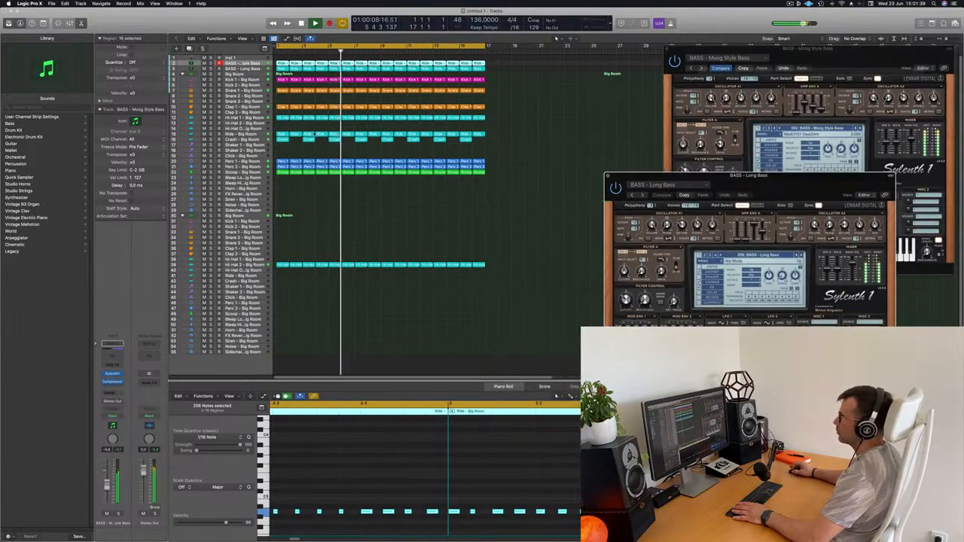
- Delete the crash regions at bars 3, 7, 11 and 15, keeping one crash every four bars
left_click(251, 140)
key("BackSpace")
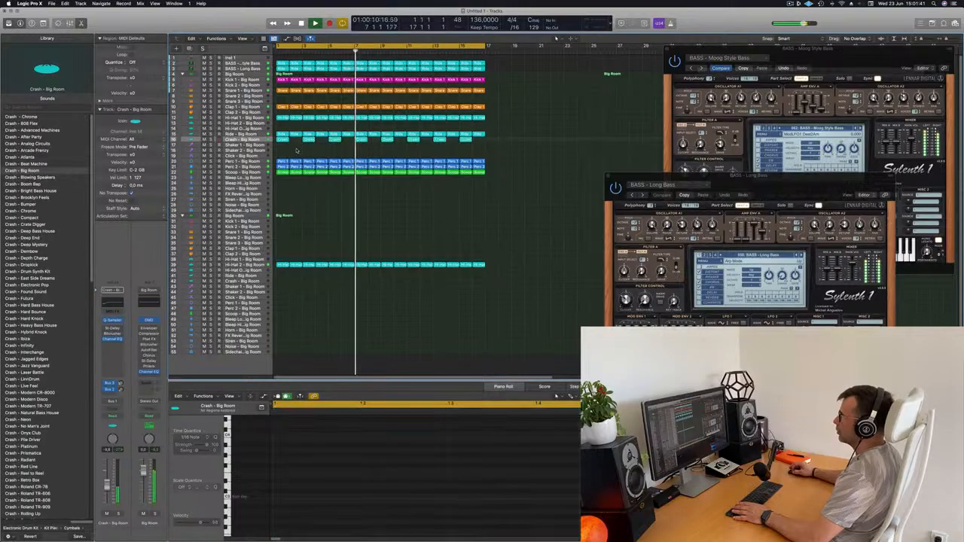
left_click(309, 140)
key("BackSpace")
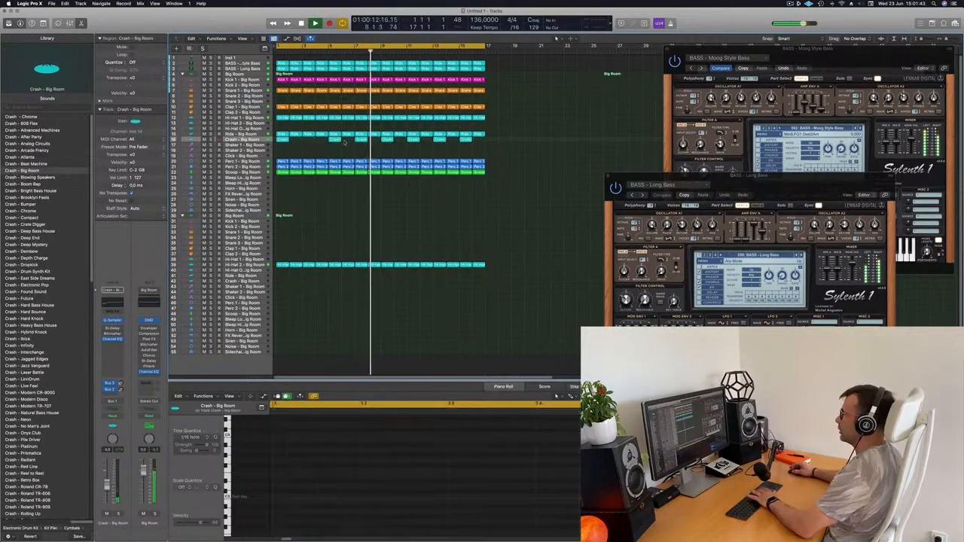
left_click(365, 140)
key("BackSpace")
left_click(416, 140)
key("BackSpace")
left_click(461, 140)
key("BackSpace")
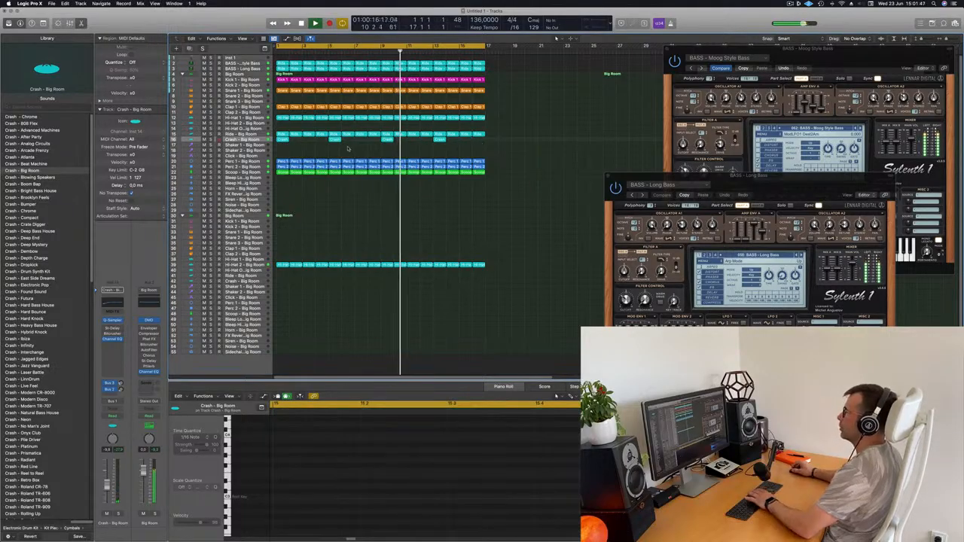
- Duplicate the second Big Room drum kit track and load the Roland TR-909 kit on the copy
scroll(357, 165, "down", 1)
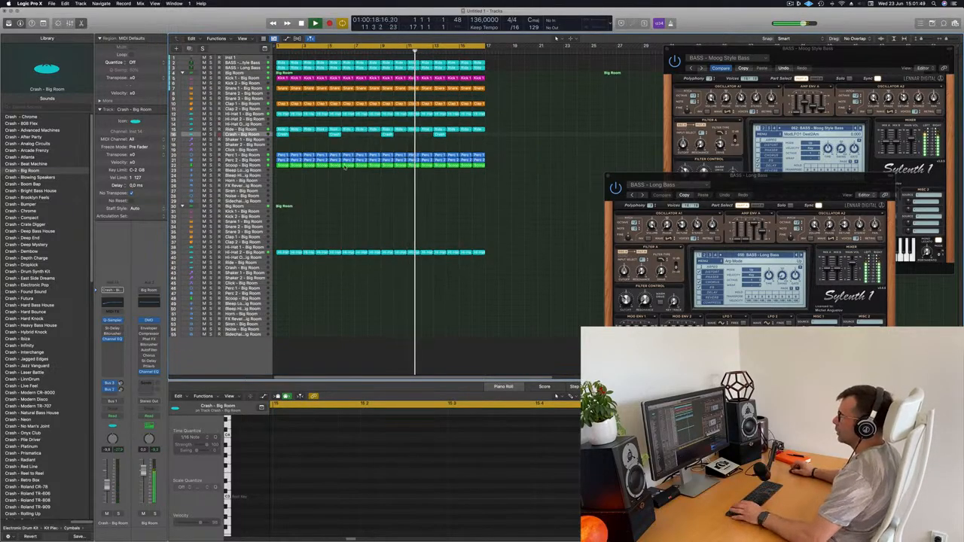
key("Return")
left_click(247, 207)
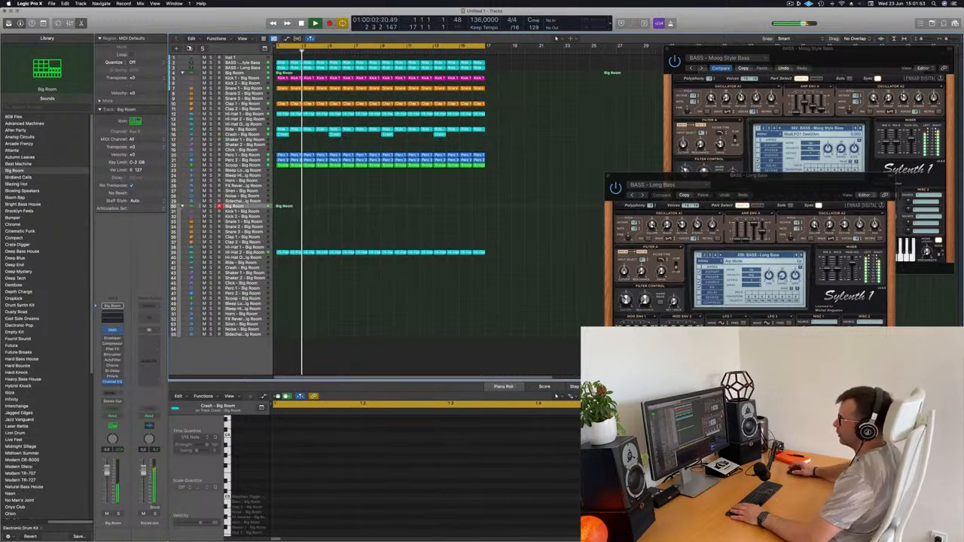
left_click(189, 49)
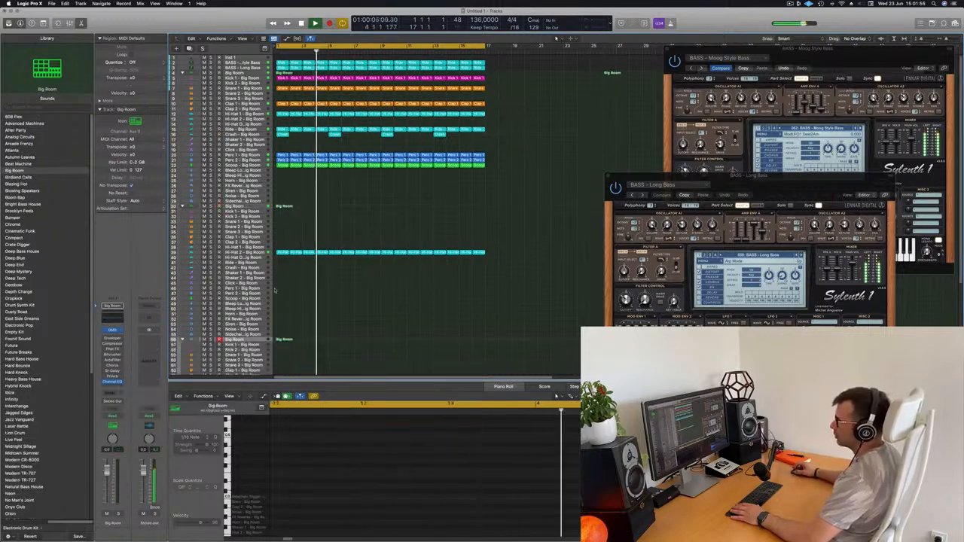
scroll(241, 266, "down", 1)
scroll(332, 211, "down", 1)
scroll(44, 286, "down", 10)
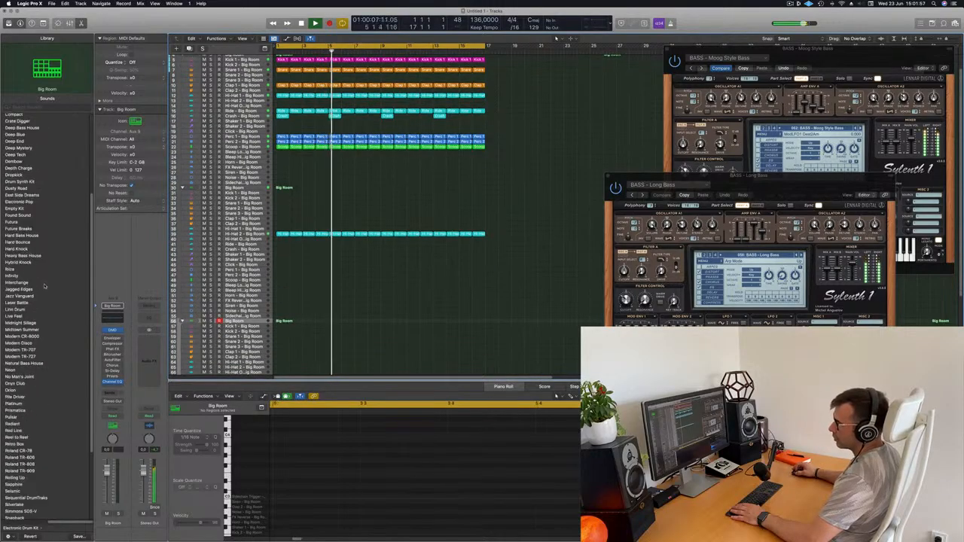
left_click(17, 406)
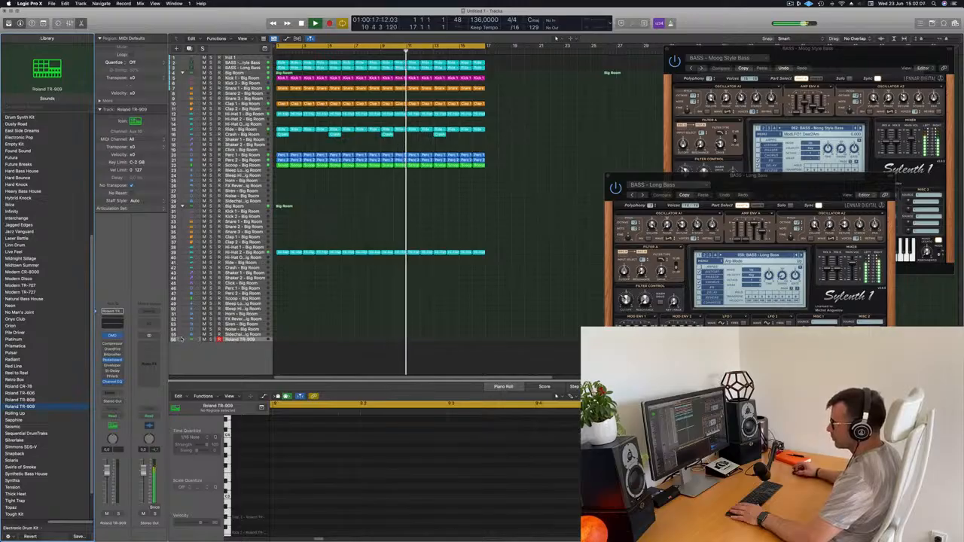
- Copy the first Hi-Hat 2 region of the second Big Room kit onto the Roland TR-909 kit's Tom Low track at bar 1
scroll(360, 225, "down", 5)
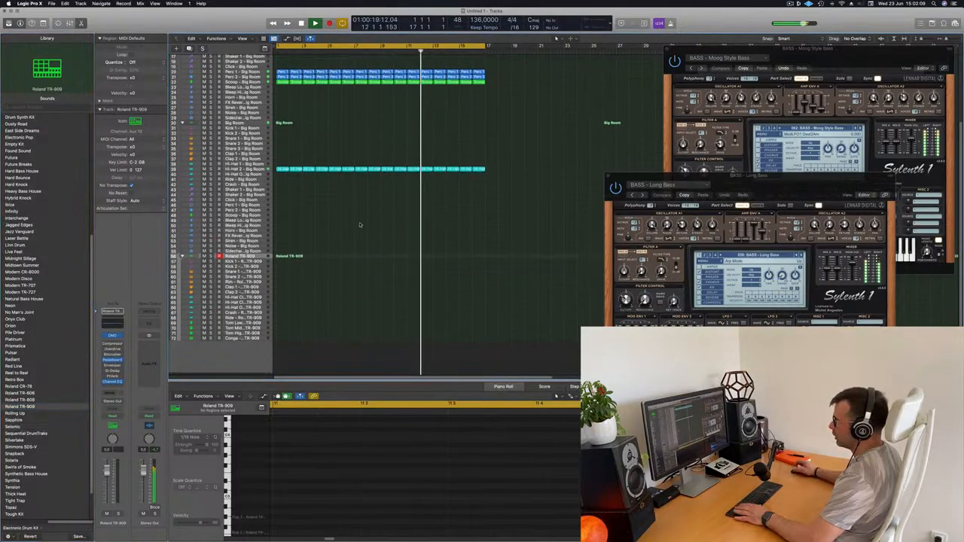
left_click(281, 172)
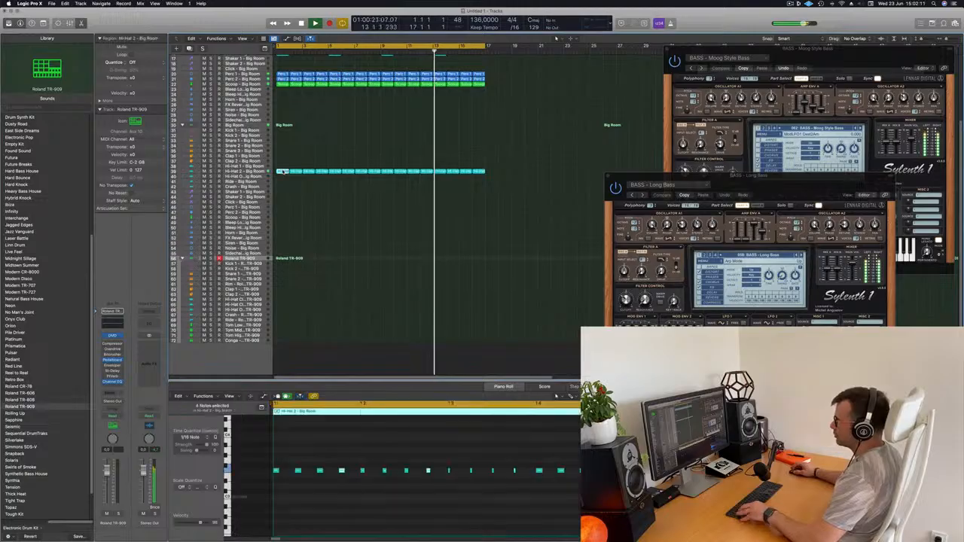
left_click_drag(280, 172, 285, 331)
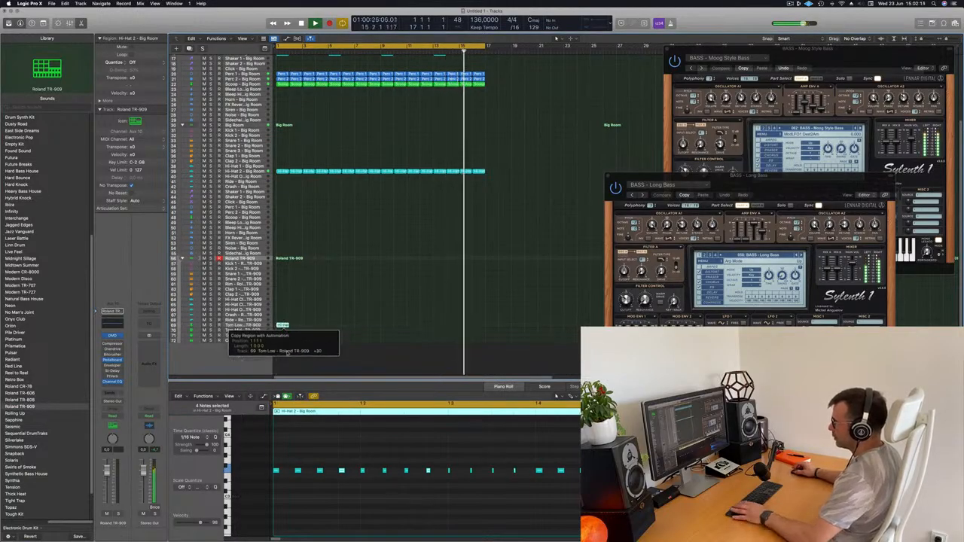
- Play the copied pattern on the Tom Low track, both soloed and together with the full mix
key("space")
key("space")
key("space")
left_click(325, 450)
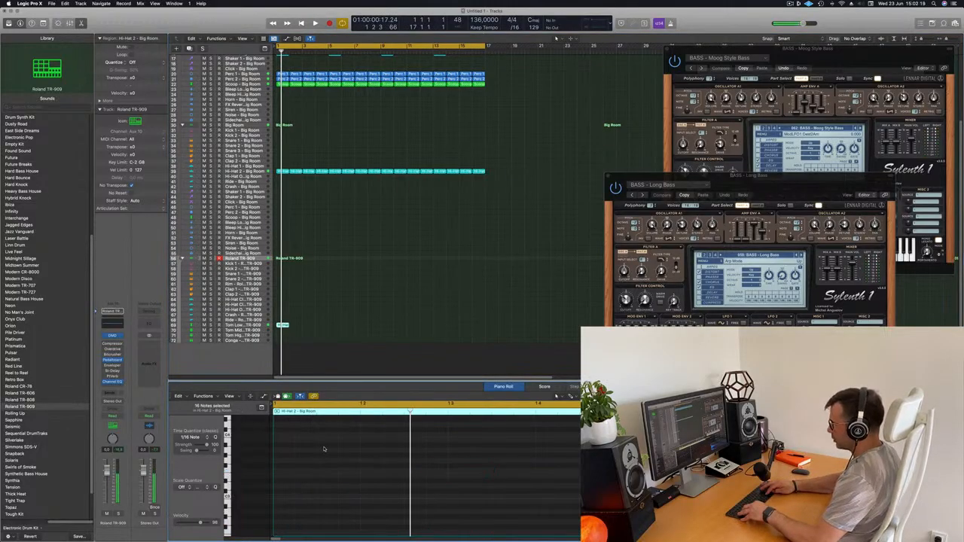
key("space")
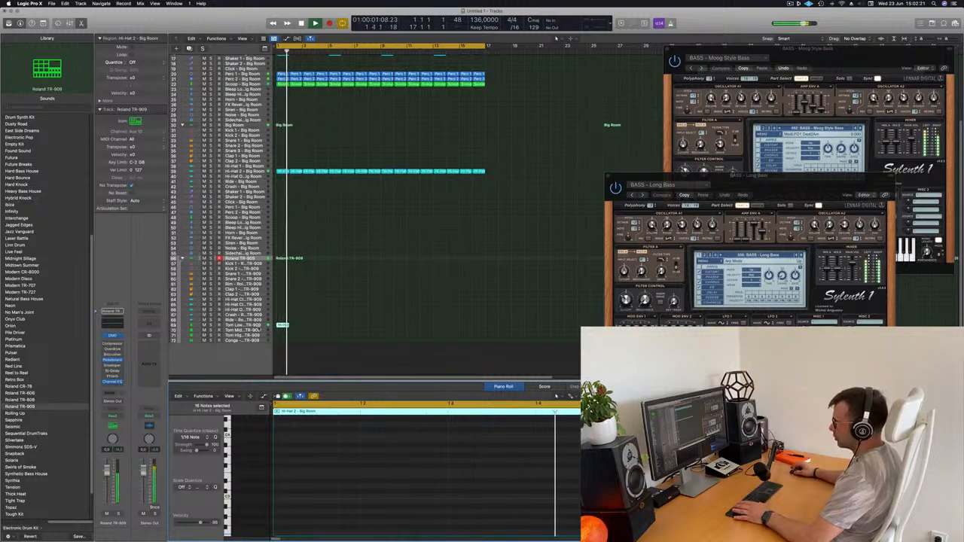
key("space")
left_click(259, 327)
key("space")
key("s")
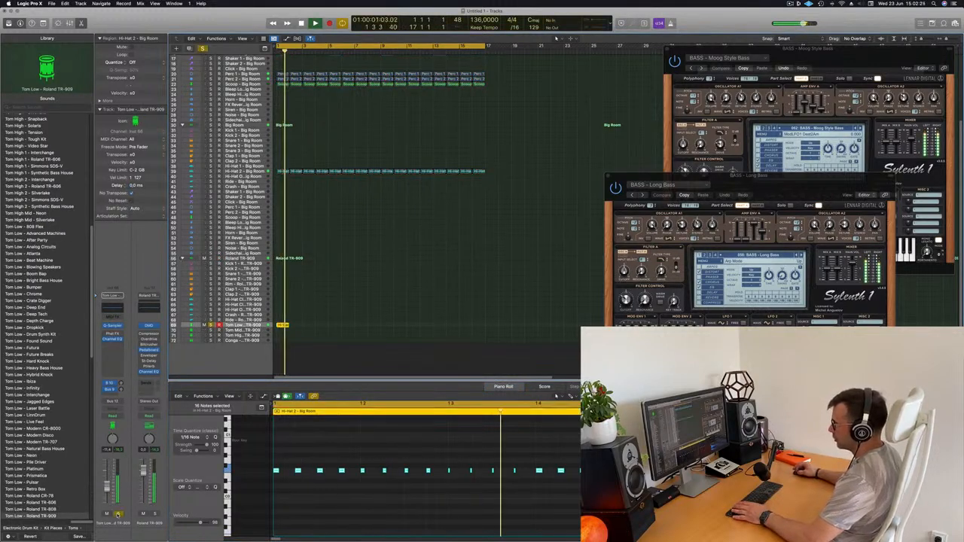
left_click(117, 515)
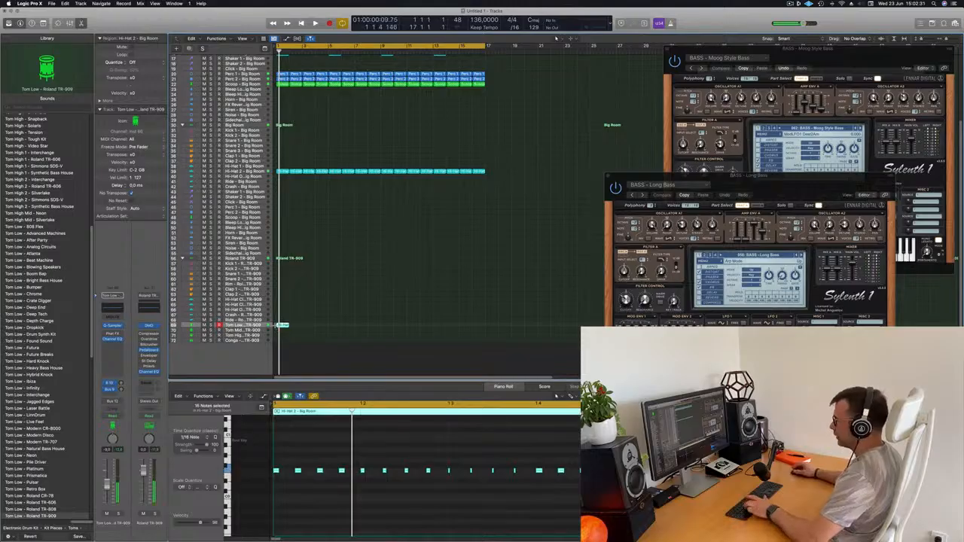
- Repeat the Tom Low region to fill all 16 bars and play the arrangement from the start
key("super+r")
key("super+r")
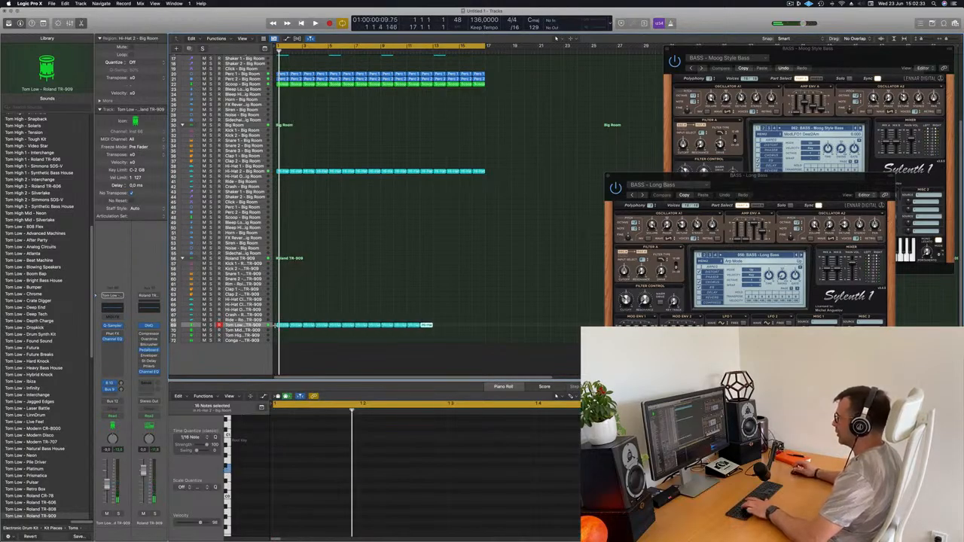
key("space")
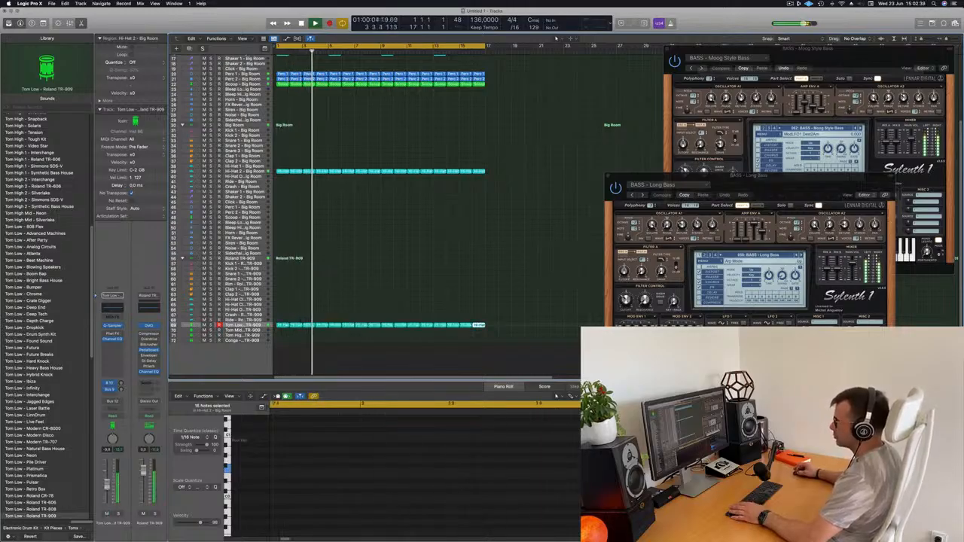
key("Return")
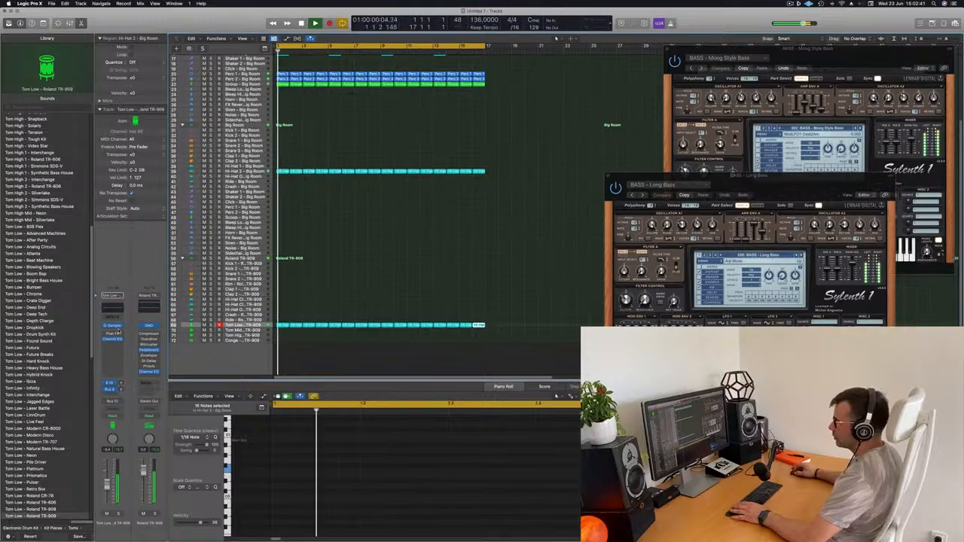
- Open the Tom Low track's sampler, place its window clear of the regions, and listen to the sample in playback
left_click(113, 326)
left_click_drag(519, 92, 789, 97)
key("space")
key("space")
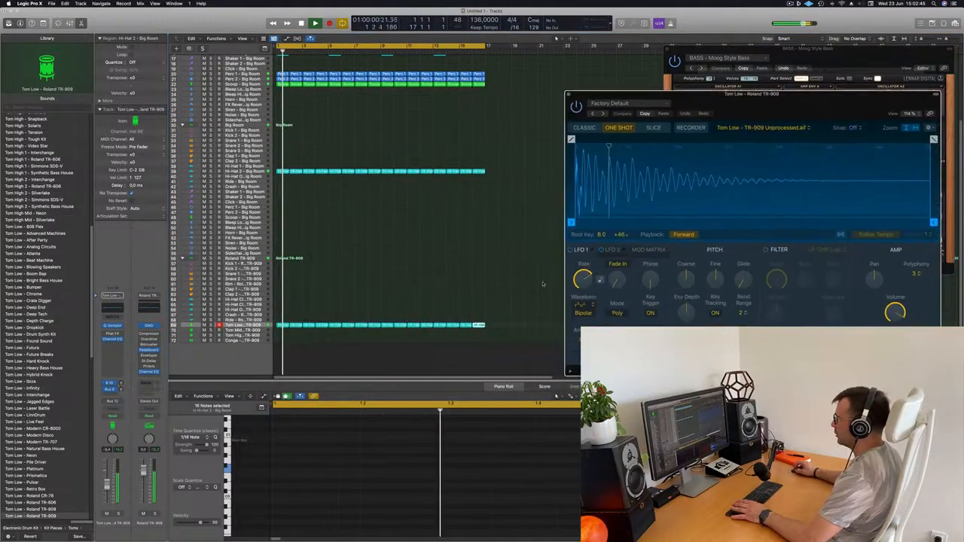
- Lengthen all the notes in the first Tom Low region and play it back
left_click(280, 324)
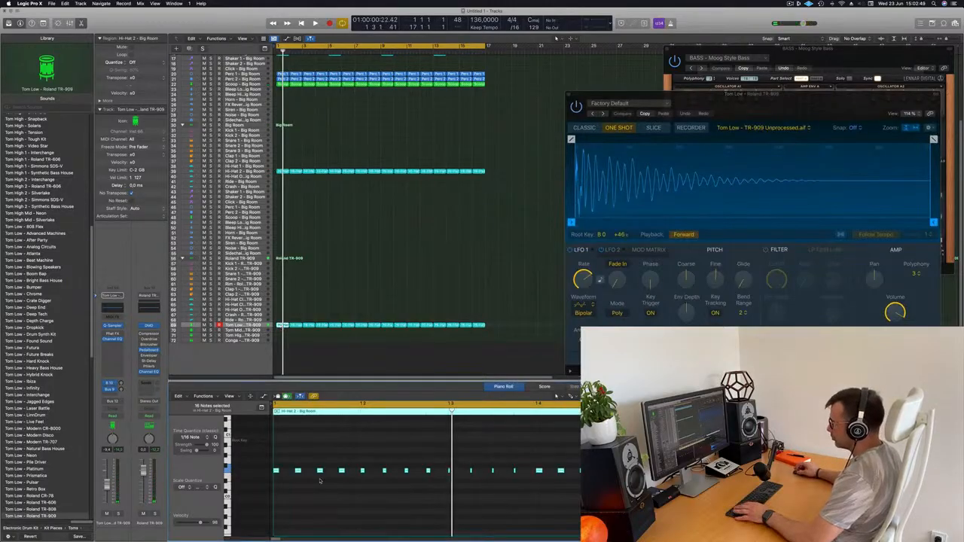
left_click_drag(276, 461, 584, 492)
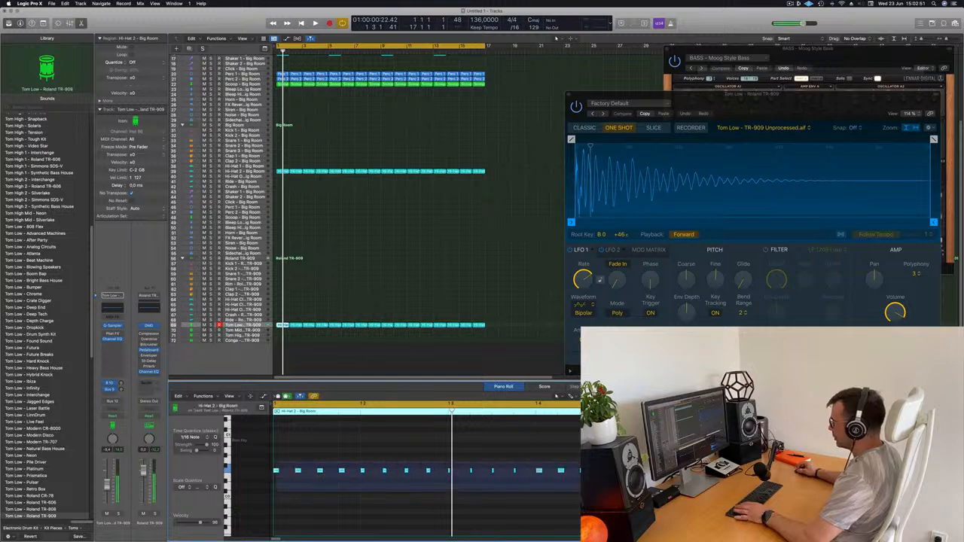
left_click_drag(469, 463, 468, 464)
left_click_drag(277, 469, 289, 473)
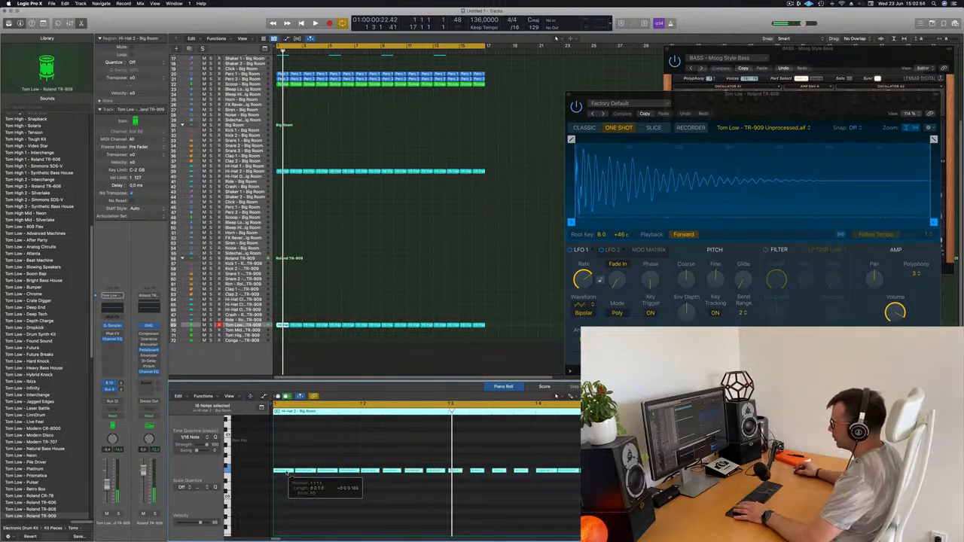
key("space")
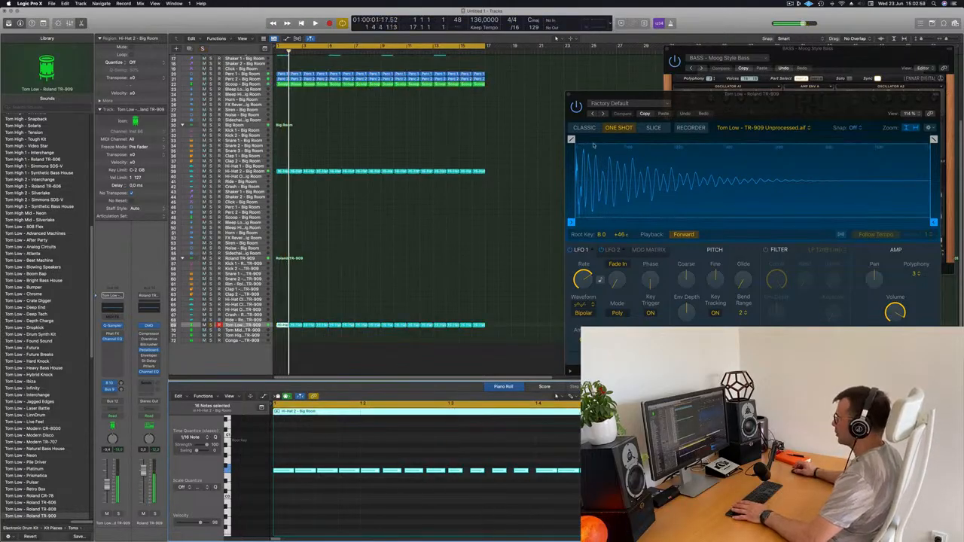
- Close the sampler window and compare the Tom Low track soloed with the full mix
left_click(569, 94)
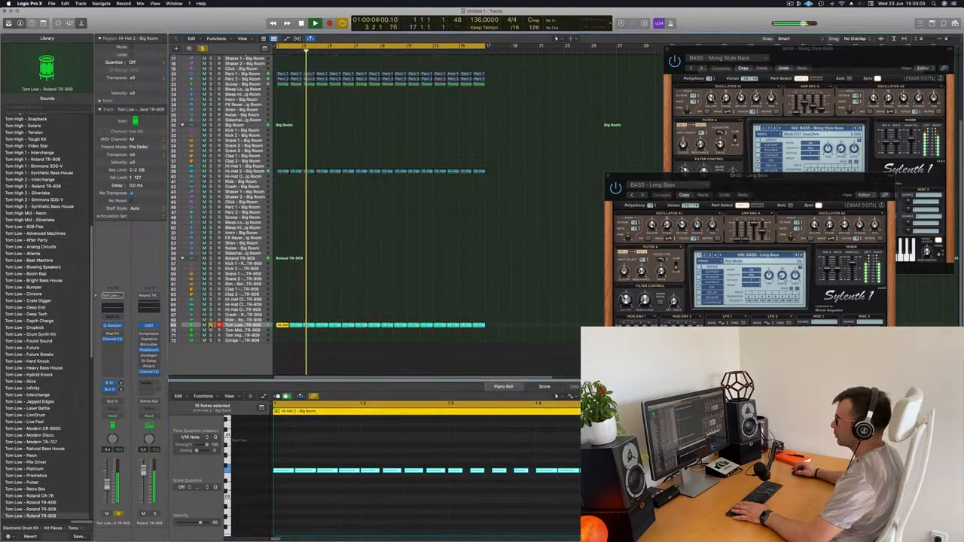
key("space")
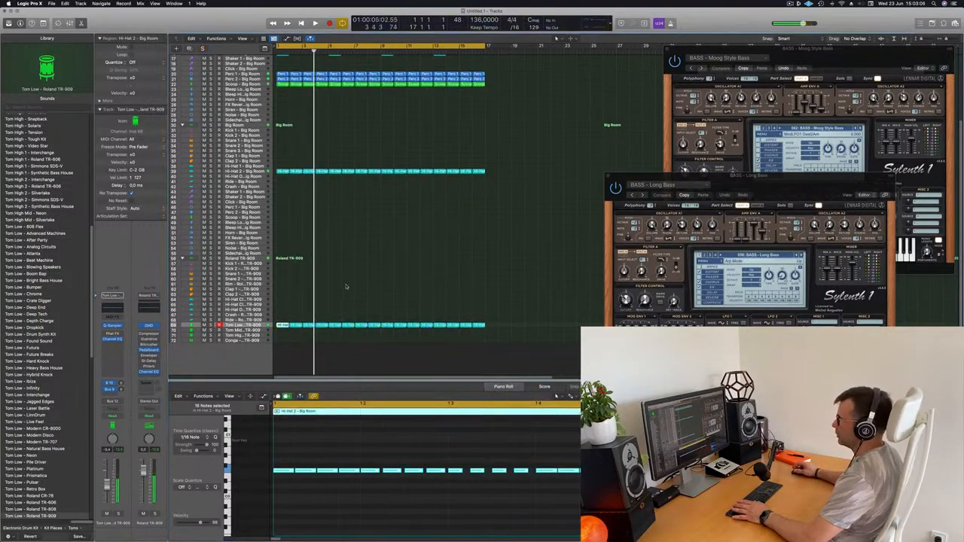
key("space")
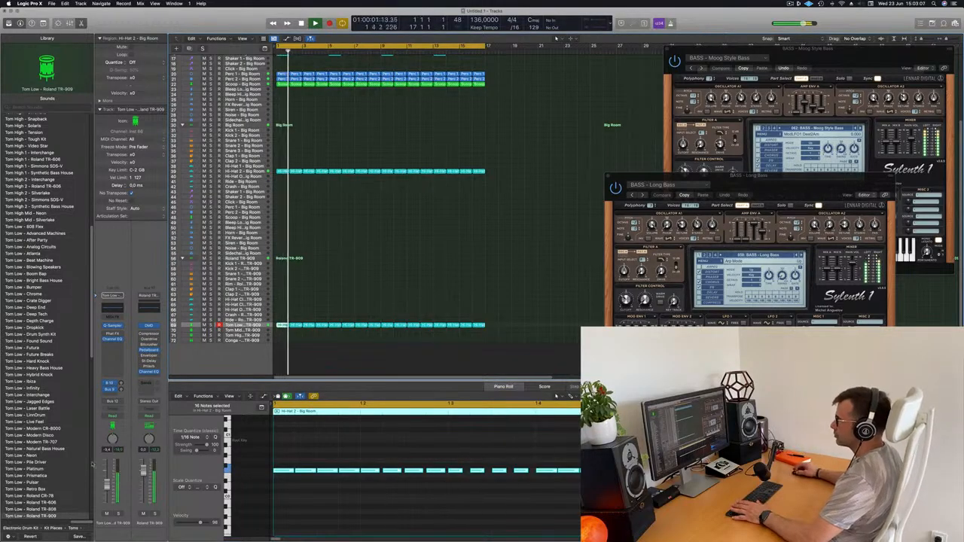
- Insert a Compressor on the Tom Low track and side-chain it to Kick 1 - Big Room (Inst 3)
left_click(112, 344)
mouse_move(118, 364)
left_click(167, 360)
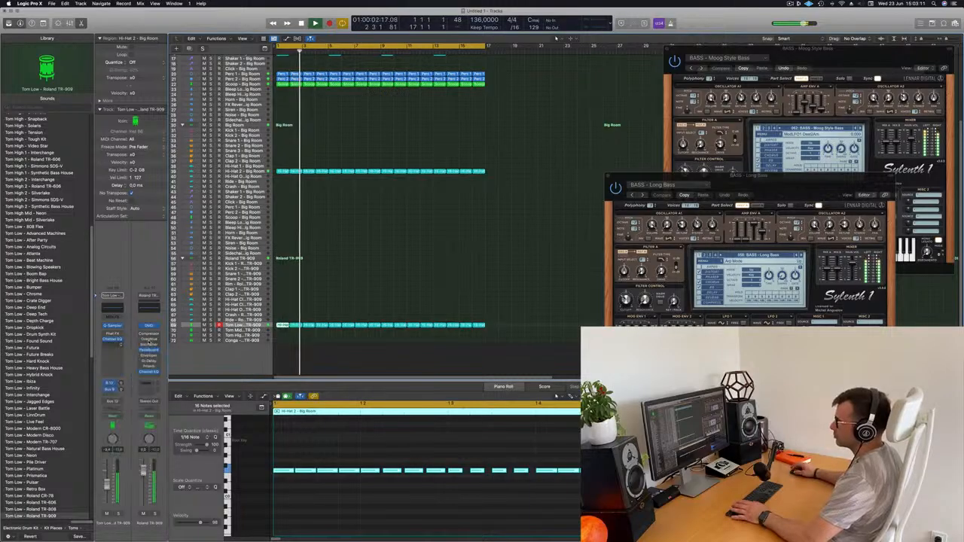
left_click(654, 98)
mouse_move(654, 114)
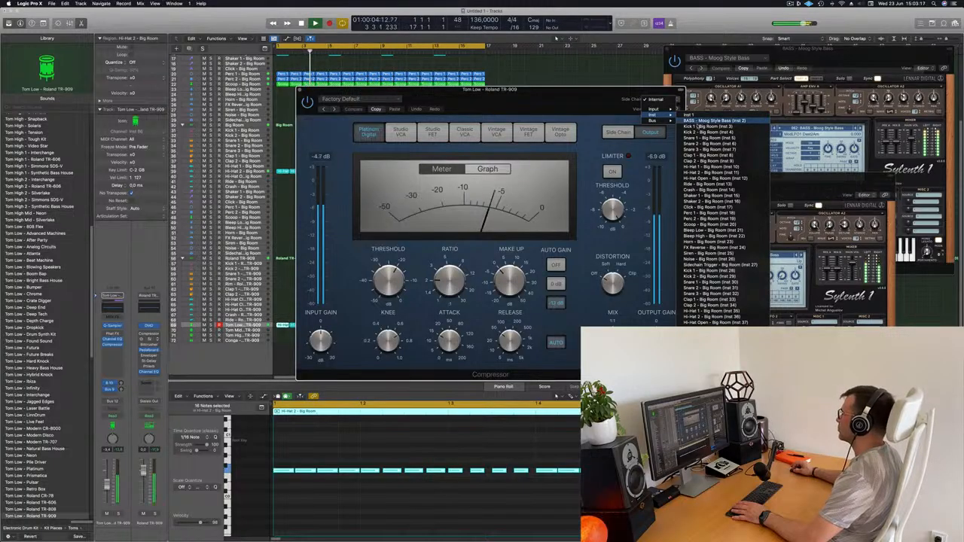
left_click(708, 125)
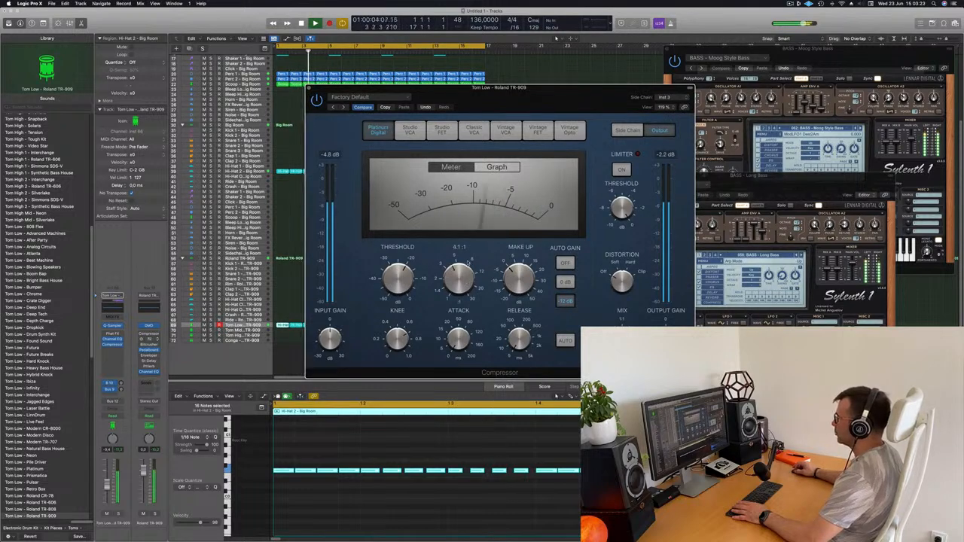
- Adjust the compressor's ratio while listening to the Tom Low track soloed, and close the compressor window
left_click_drag(575, 91, 562, 124)
key("space")
key("space")
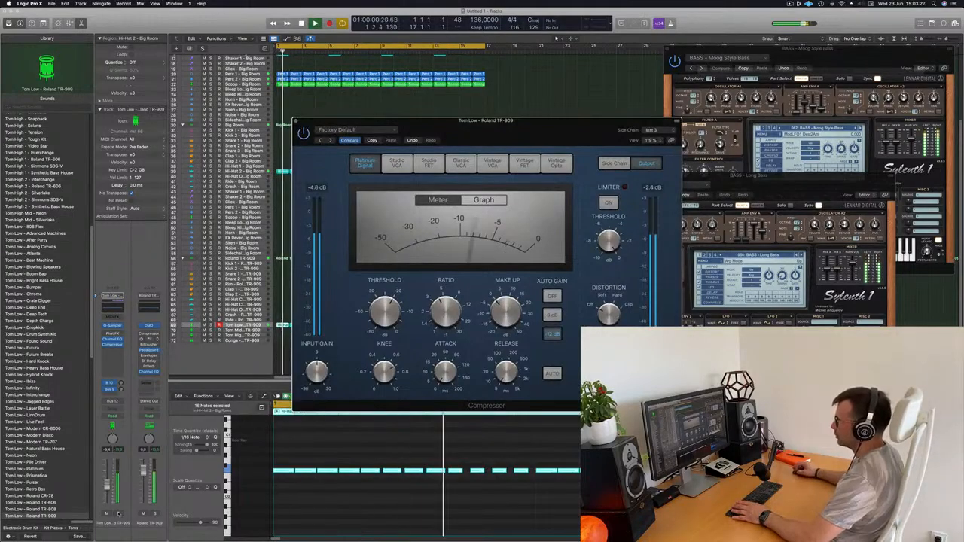
left_click(118, 513)
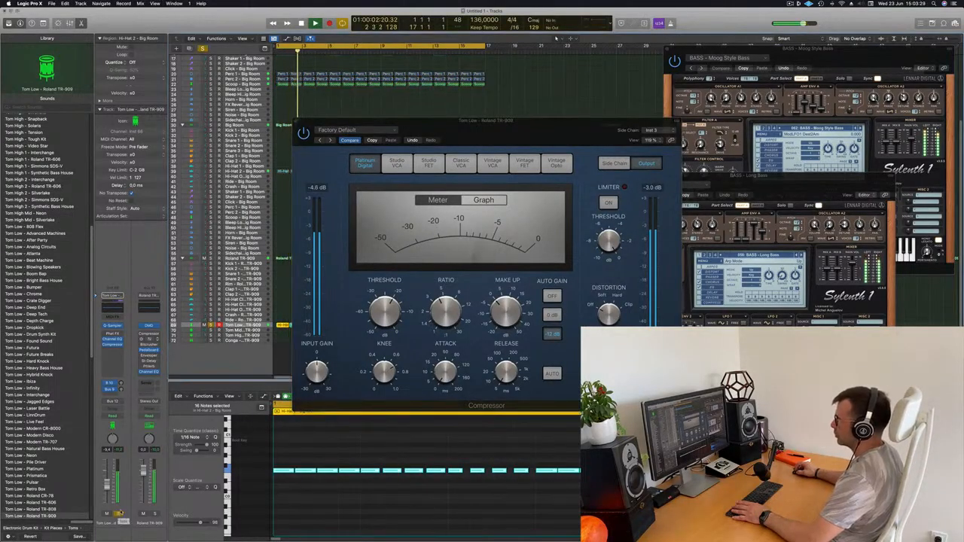
left_click_drag(445, 309, 445, 292)
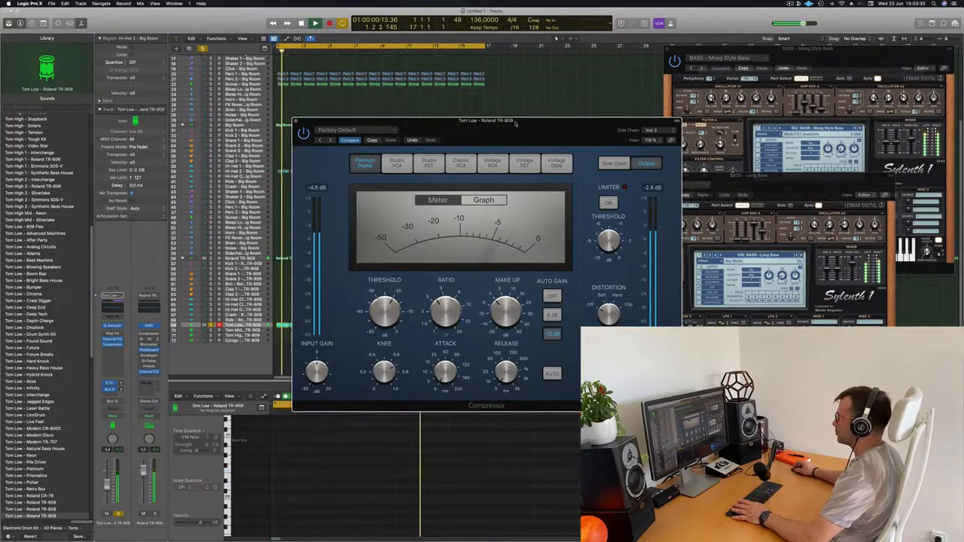
left_click_drag(299, 125, 315, 111)
left_click(315, 107)
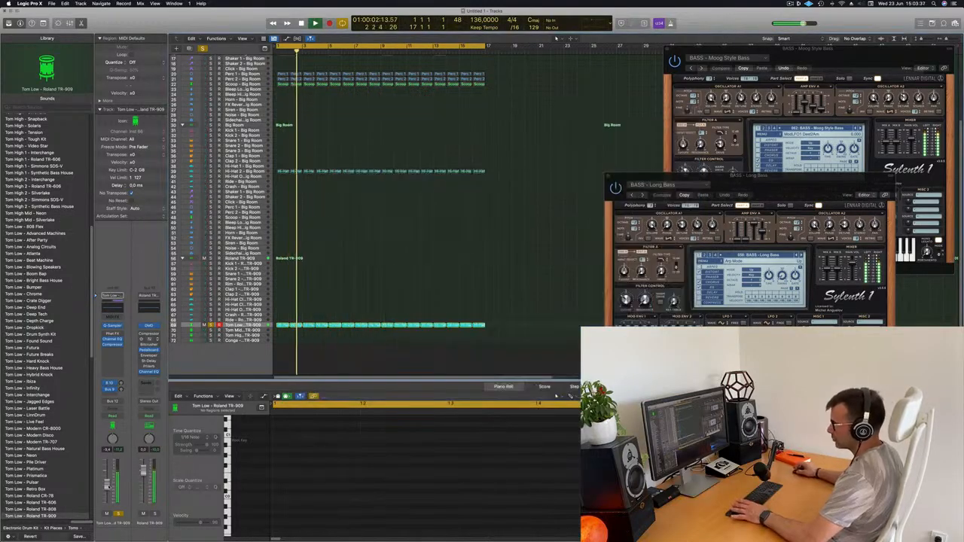
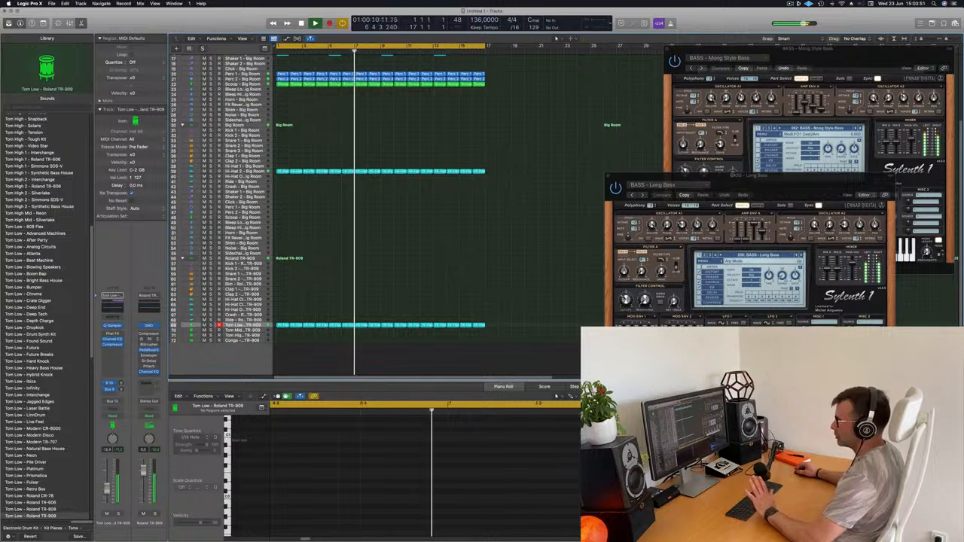
scroll(414, 285, "up", 1)
scroll(414, 285, "up", 5)
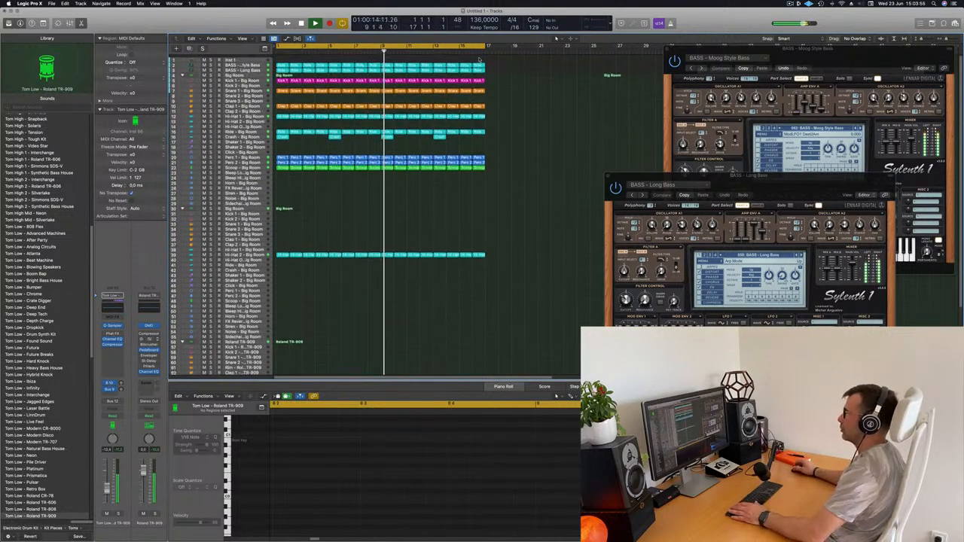
left_click(242, 69)
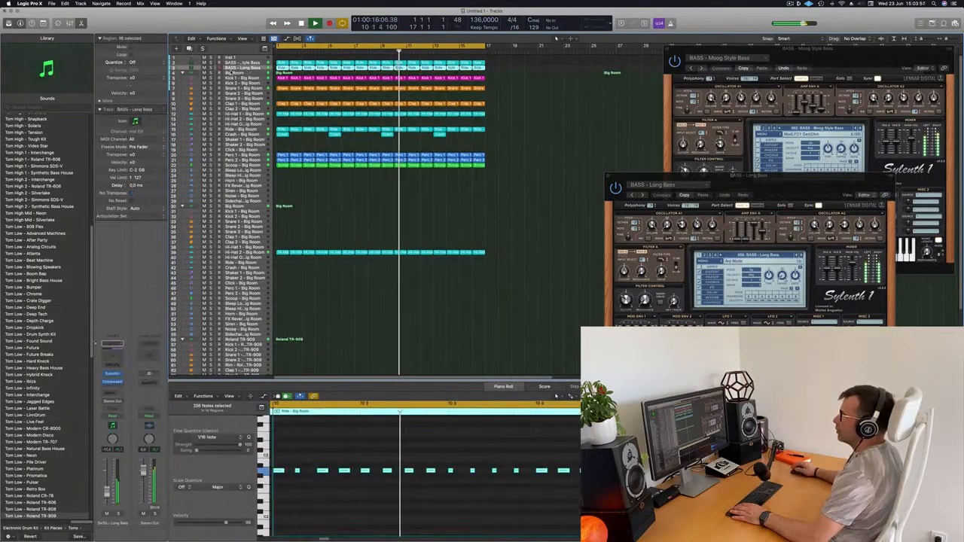
scroll(333, 316, "down", 1)
scroll(333, 316, "up", 2)
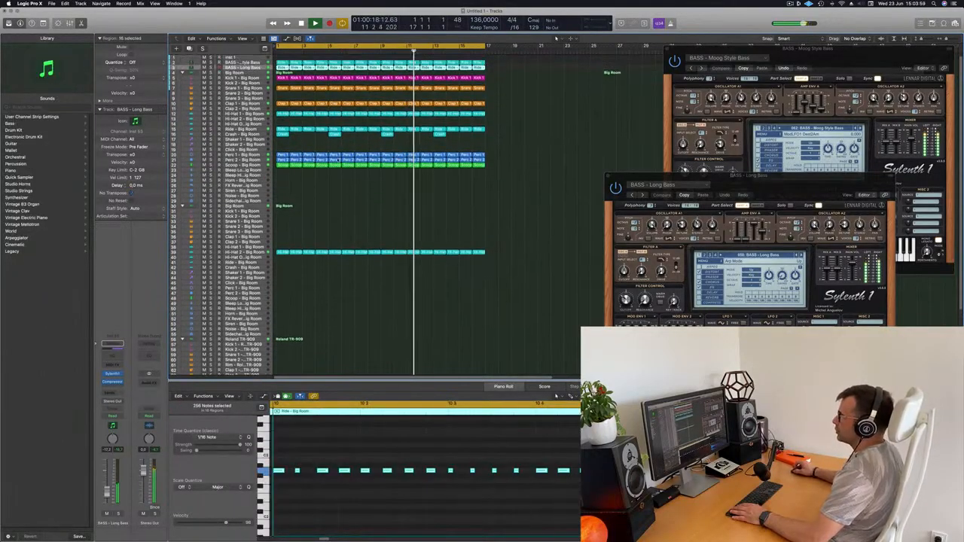
- Copy the first Scoop region of the first Big Room kit onto the Roland TR-909 kit's Tom Mid track at bar 1
scroll(338, 215, "down", 5)
left_click(280, 171)
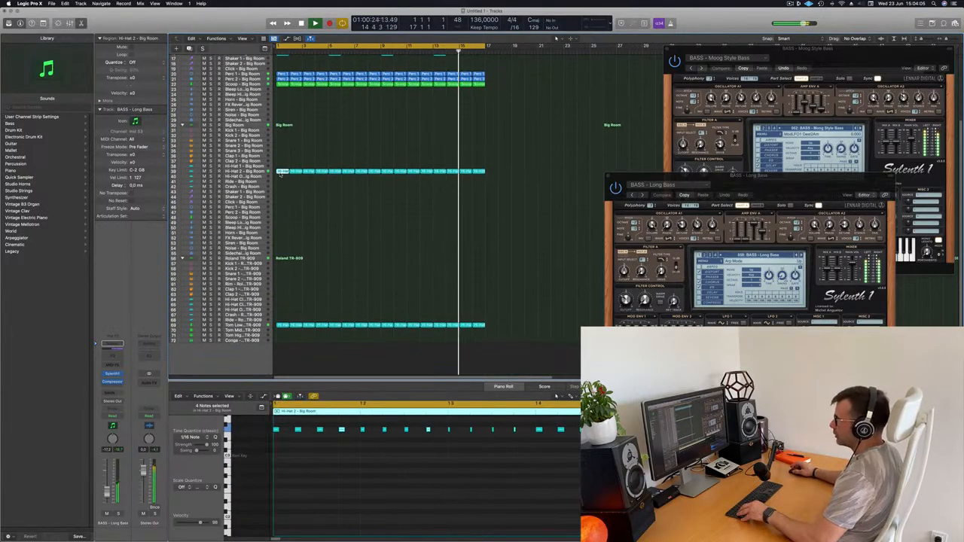
left_click(282, 85)
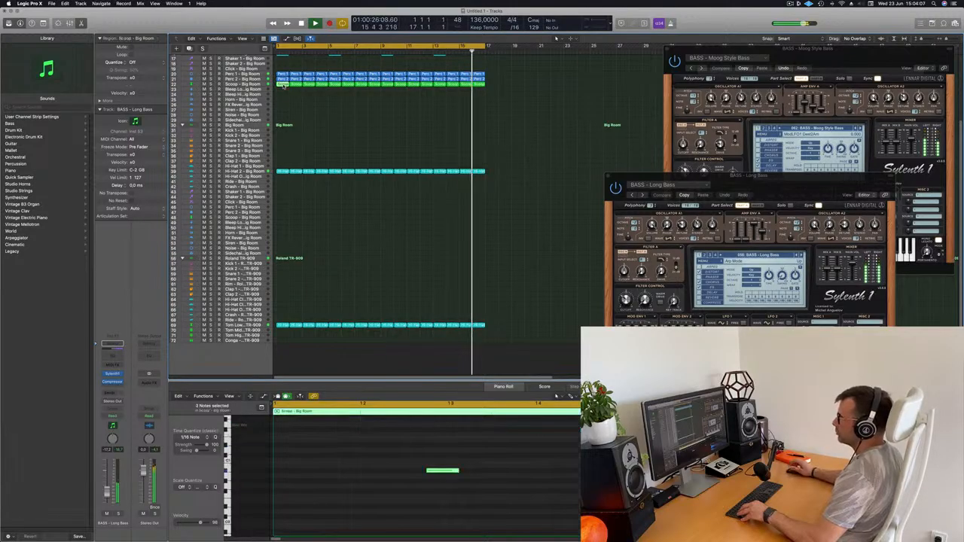
left_click_drag(282, 85, 283, 334)
left_click(259, 329)
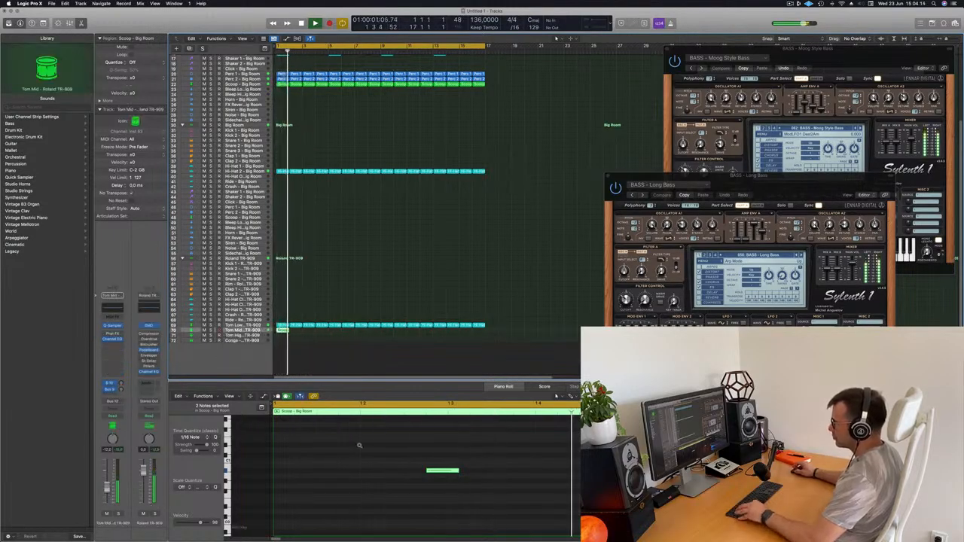
left_click_drag(289, 449, 329, 470)
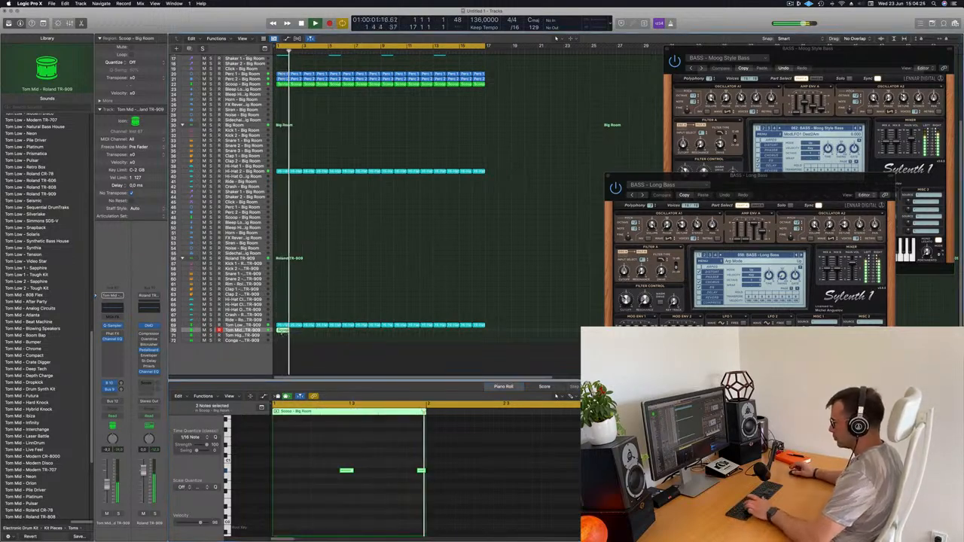
- Repeat the Tom Mid region to fill all 16 bars
key("super+r")
key("super+r")
key("super+r")
key("super+r")
key("super+r")
key("super+r")
key("super+r")
key("super+r")
key("super+r")
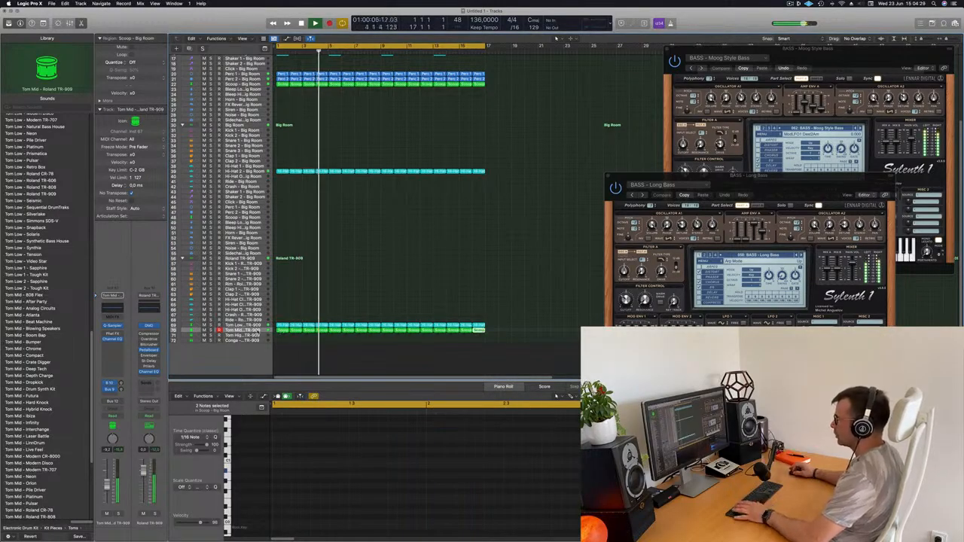
- Transpose all notes in the 16 Tom Mid regions of the Roland TR-909 kit down one octave
left_click(256, 331)
left_click(323, 462)
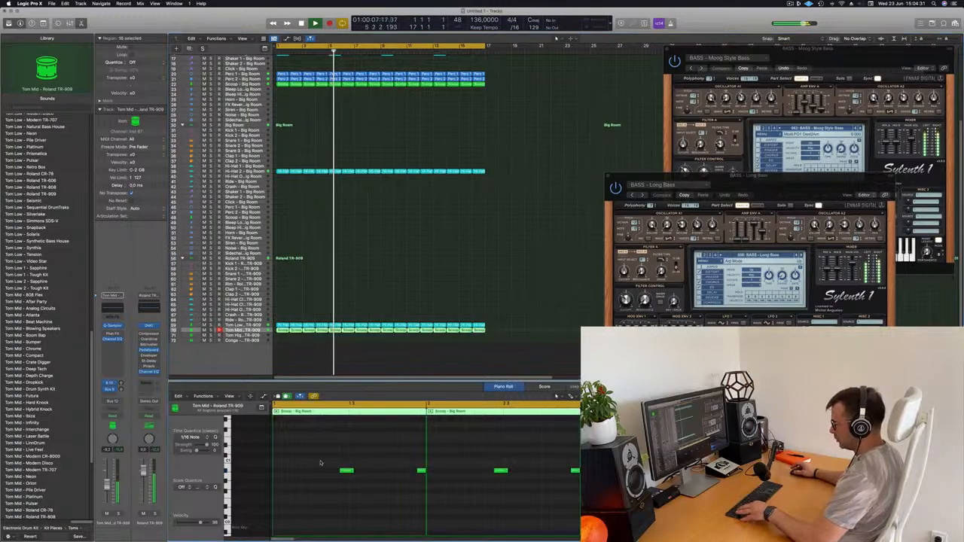
key("super+a")
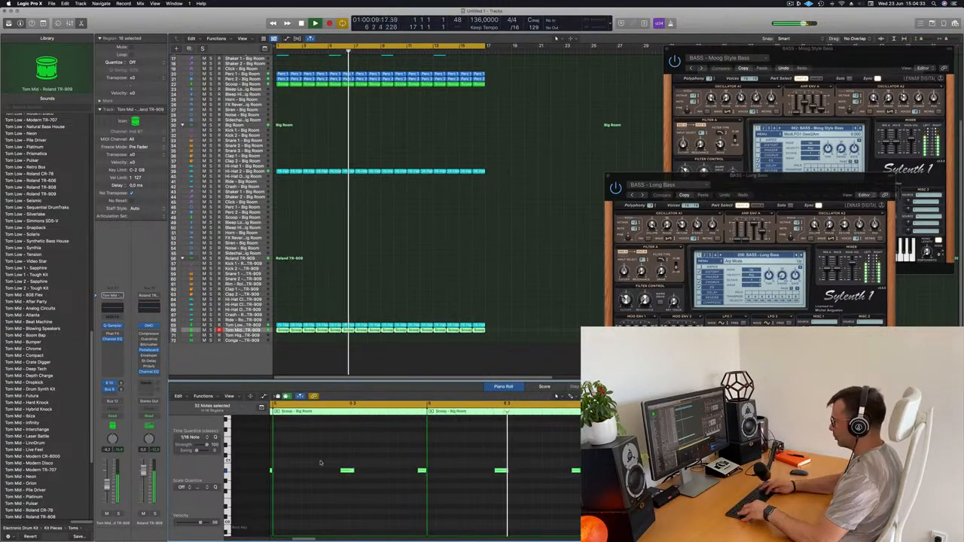
key("alt+shift+Down")
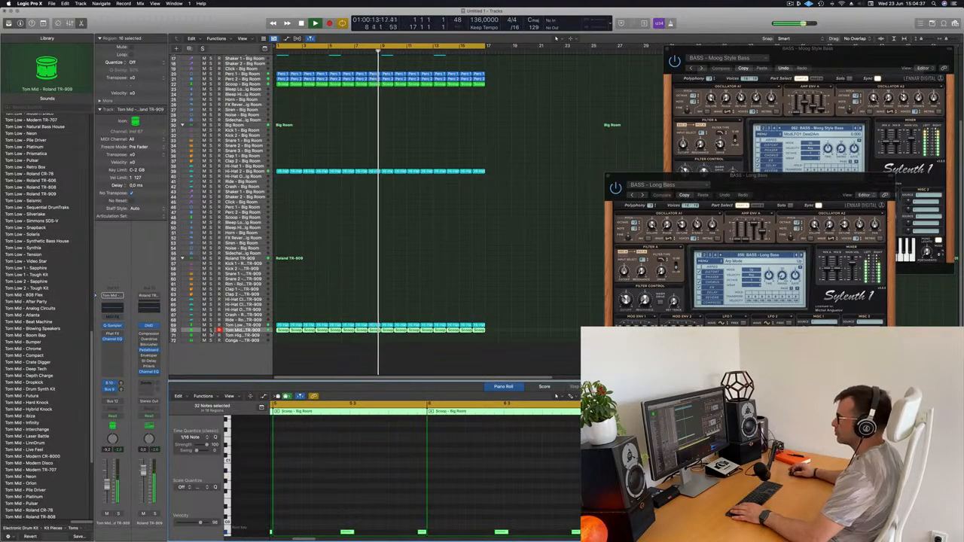
- Listen to the Tom Low and Tom Mid tracks soloed together, and release both solos to review the full arrangement
key("s")
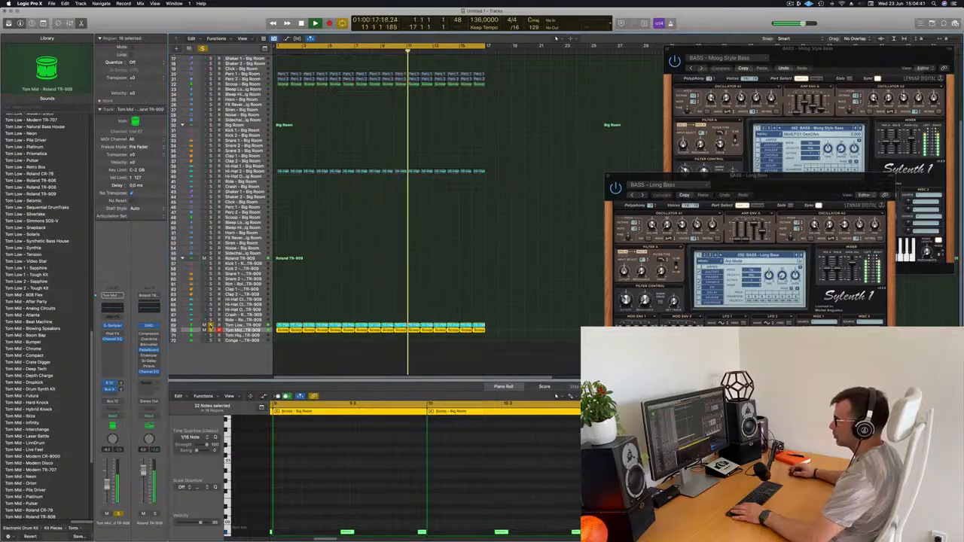
left_click(211, 329)
left_click(211, 326)
left_click(353, 282)
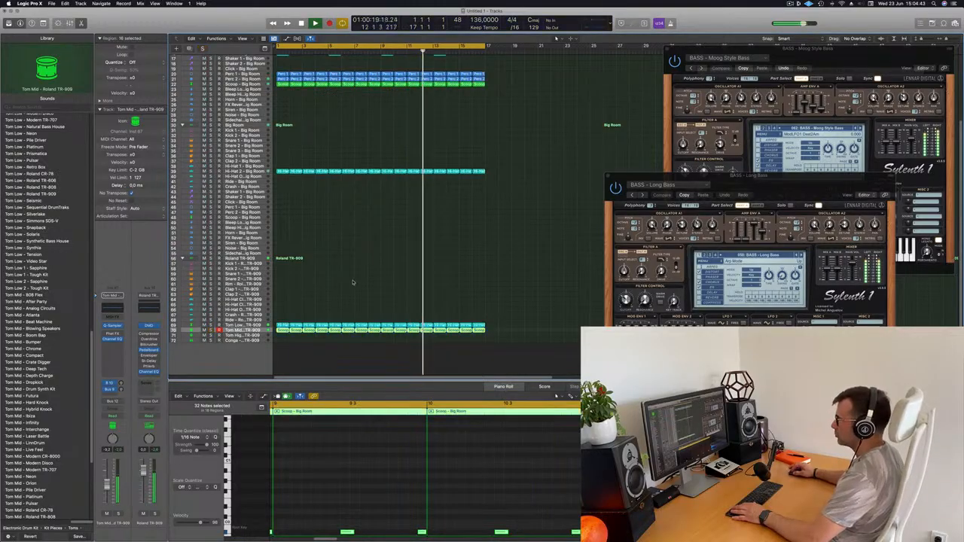
scroll(378, 278, "down", 2)
scroll(378, 277, "up", 3)
scroll(352, 169, "up", 3)
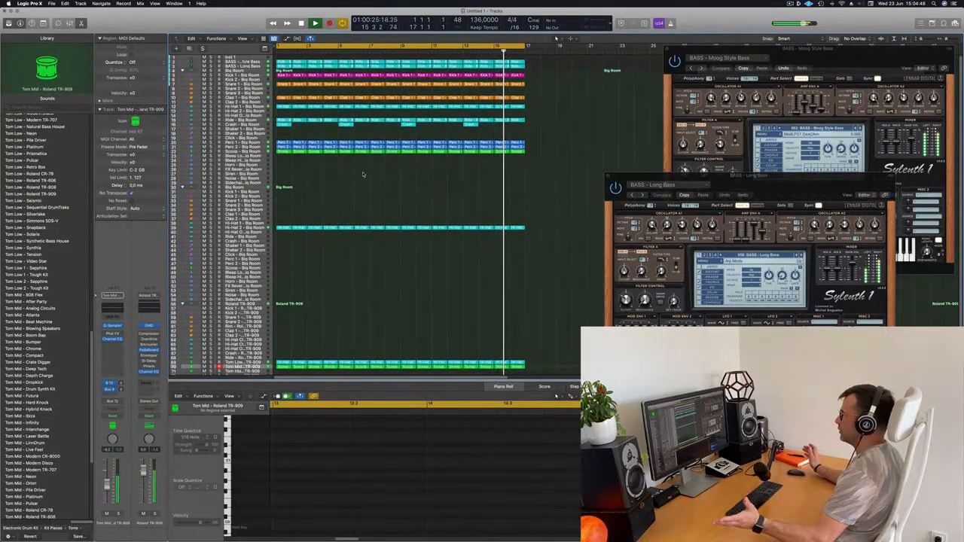
scroll(353, 226, "down", 2)
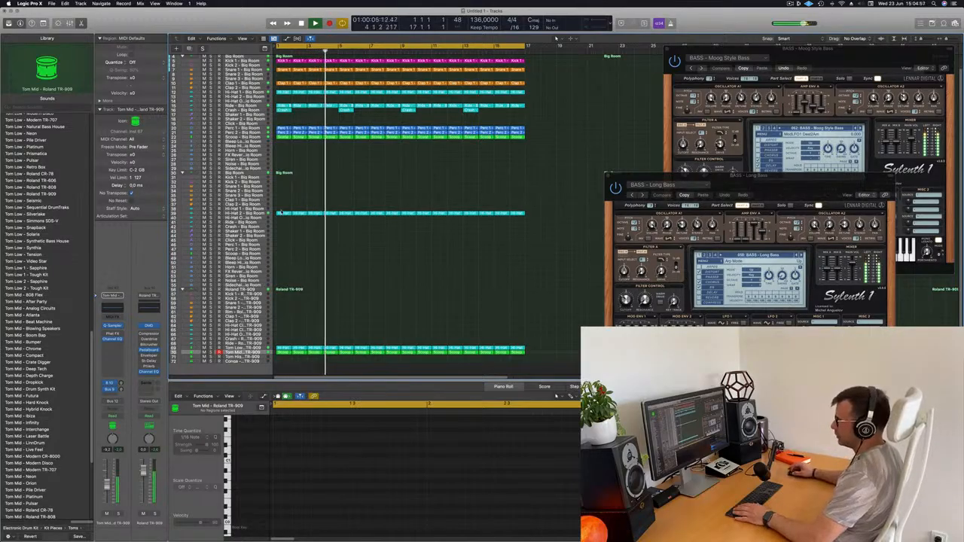
- Move the bar 1 Kick 1 region of the first Big Room kit onto the Roland TR-909 kit's Kick 1 track
left_click_drag(282, 60, 286, 301)
key("Return")
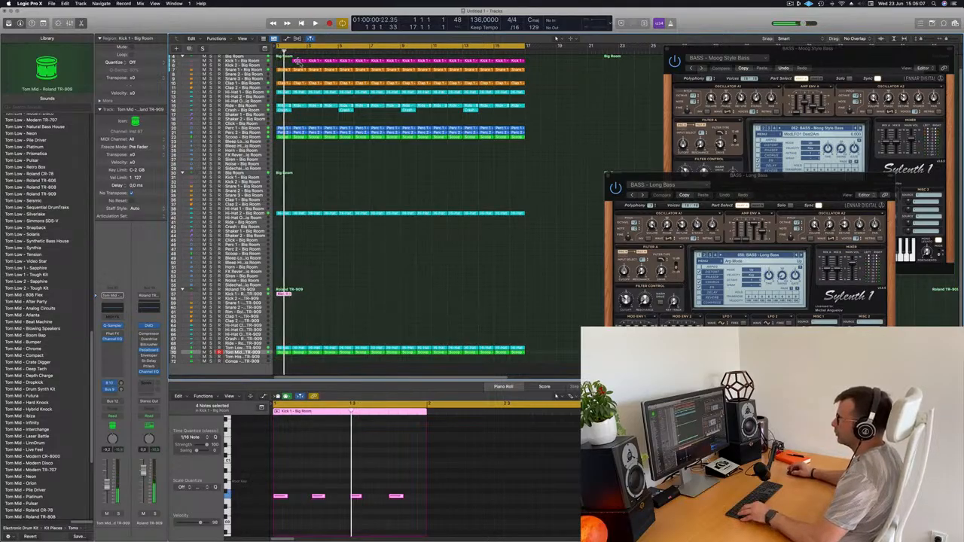
- Copy the bar 2 Kick 1 region of the first Big Room kit to bar 1 of the same track and play the arrangement
left_click(298, 61)
left_click_drag(300, 61, 284, 61)
key("space")
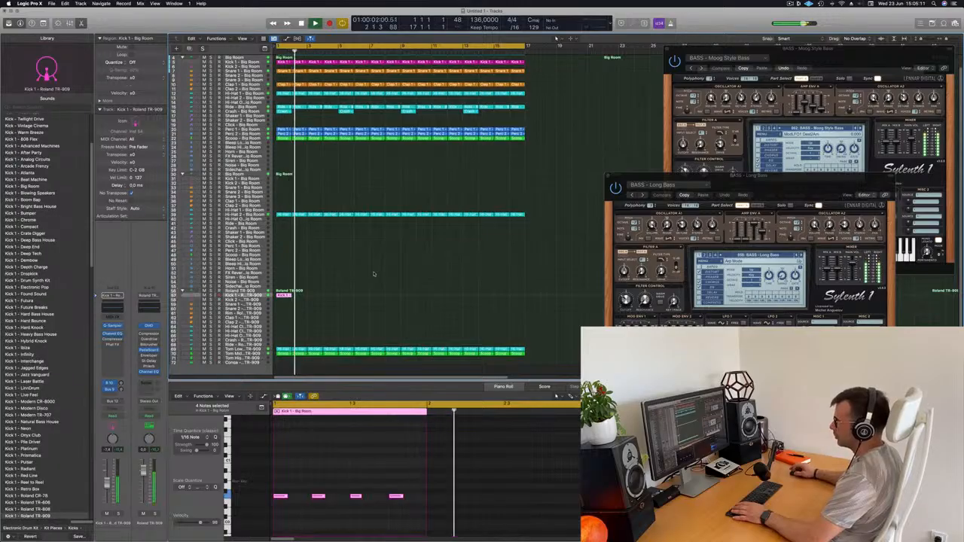
- Repeat the Roland TR-909 Kick 1 region to fill all 16 bars and compare the mix with that track muted and unmuted
key("Return")
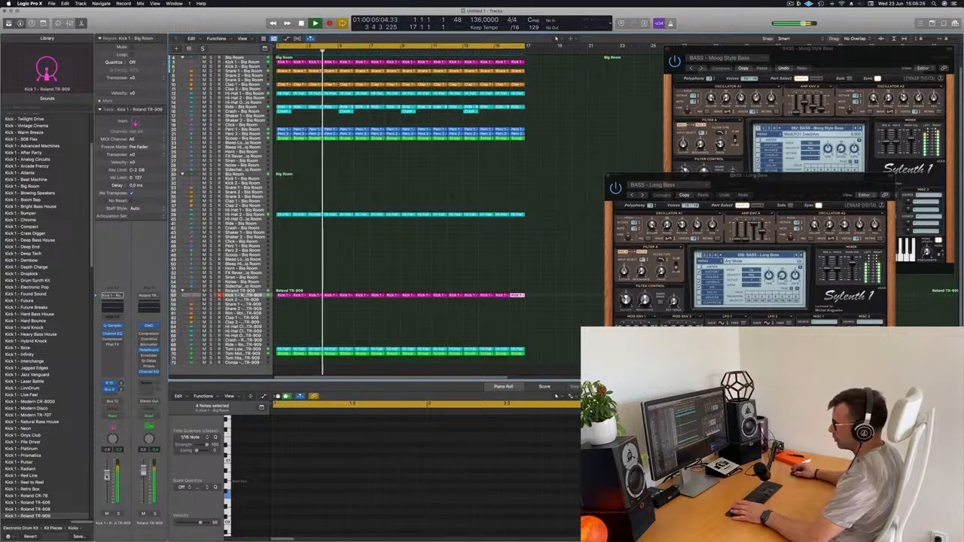
left_click(107, 513)
left_click(106, 514)
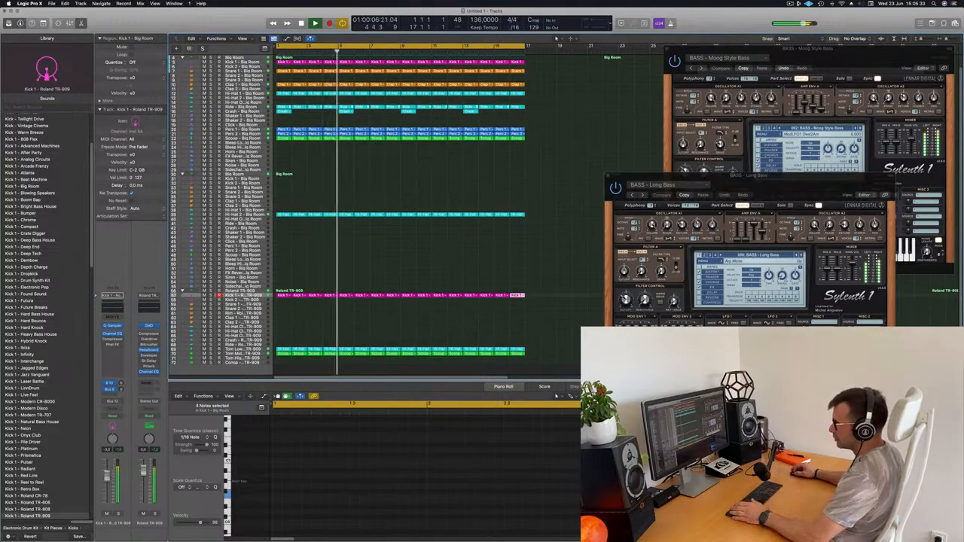
- Boost the 75 Hz low shelf by 3.4 dB in the Roland TR-909 Kick 1 track's Channel EQ and close its window
left_click(113, 305)
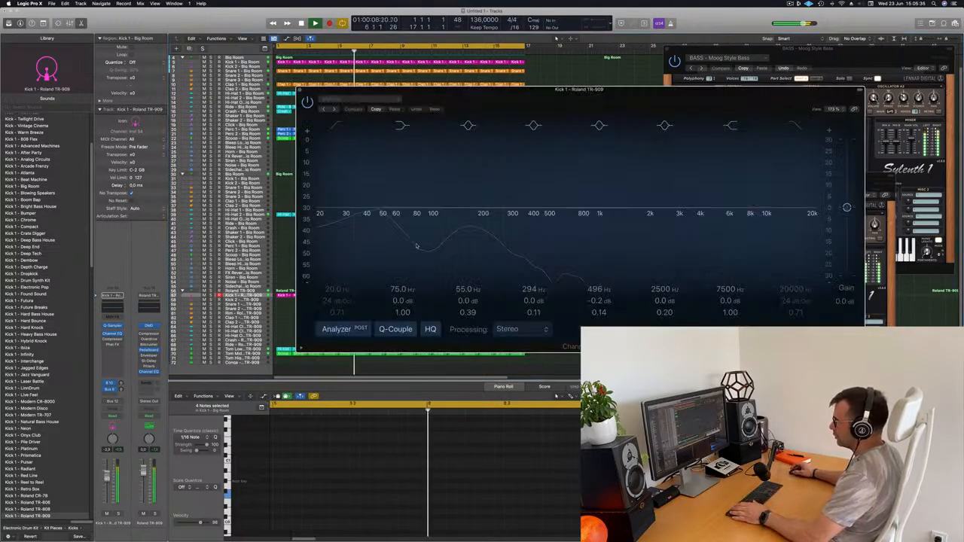
key("space")
left_click_drag(404, 301, 404, 287)
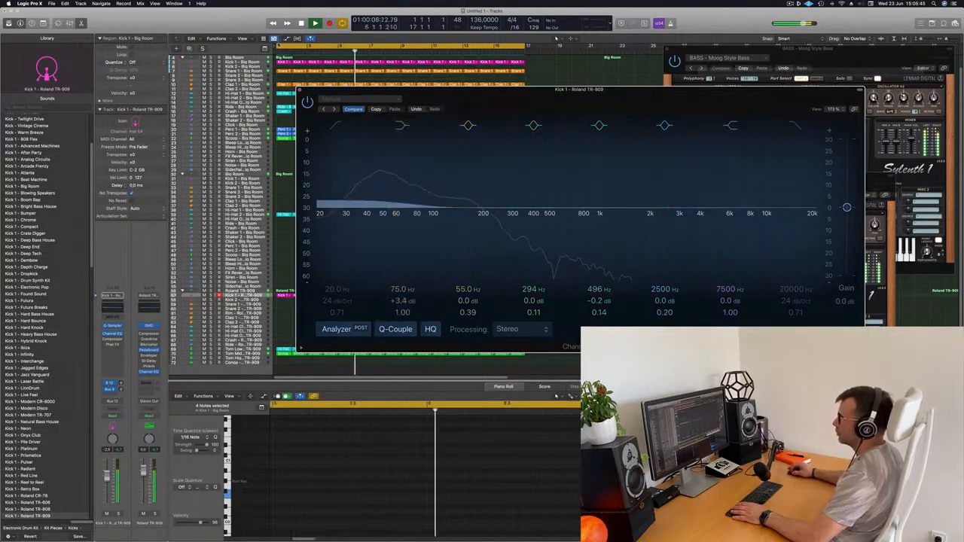
key("super+w")
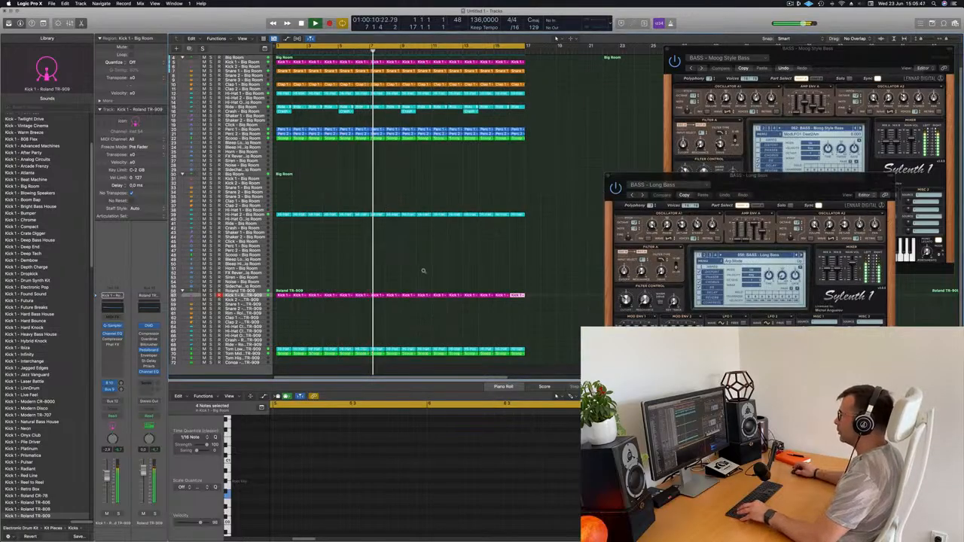
- Place the bar 1 Ride region from the Moog Style Bass track on the Inst 1 track at bar 1 and stop playback
scroll(456, 257, "up", 5)
scroll(456, 256, "down", 10)
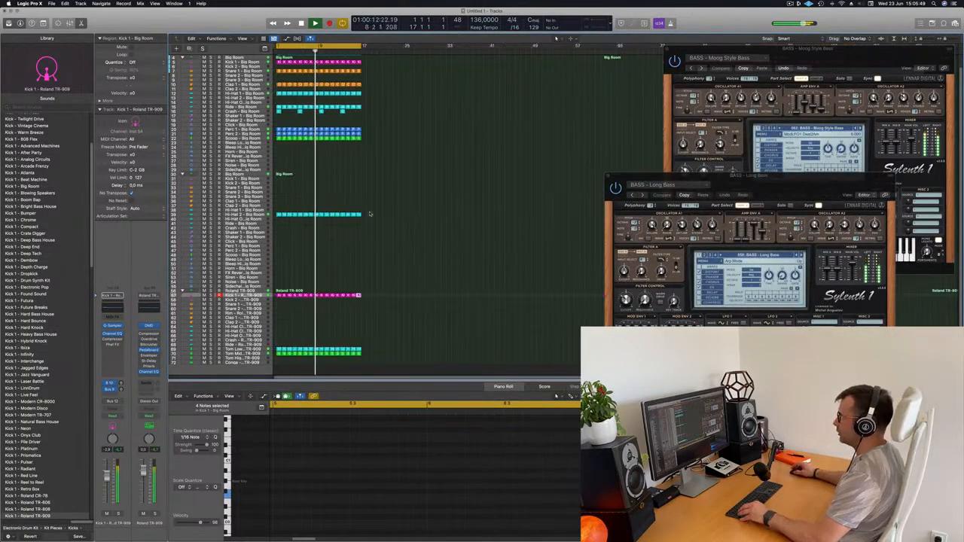
scroll(340, 208, "up", 5)
scroll(381, 201, "up", 2)
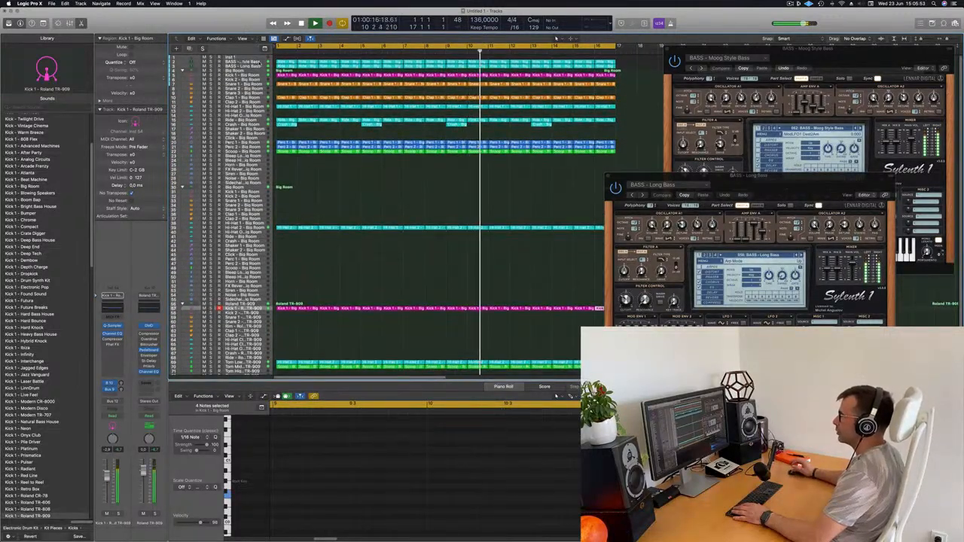
left_click(257, 62)
left_click(288, 58)
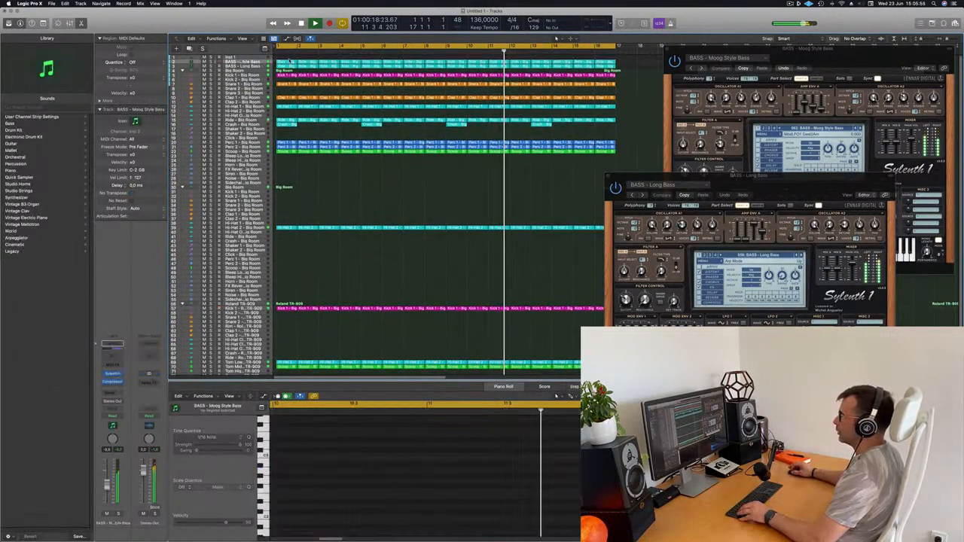
left_click(289, 63)
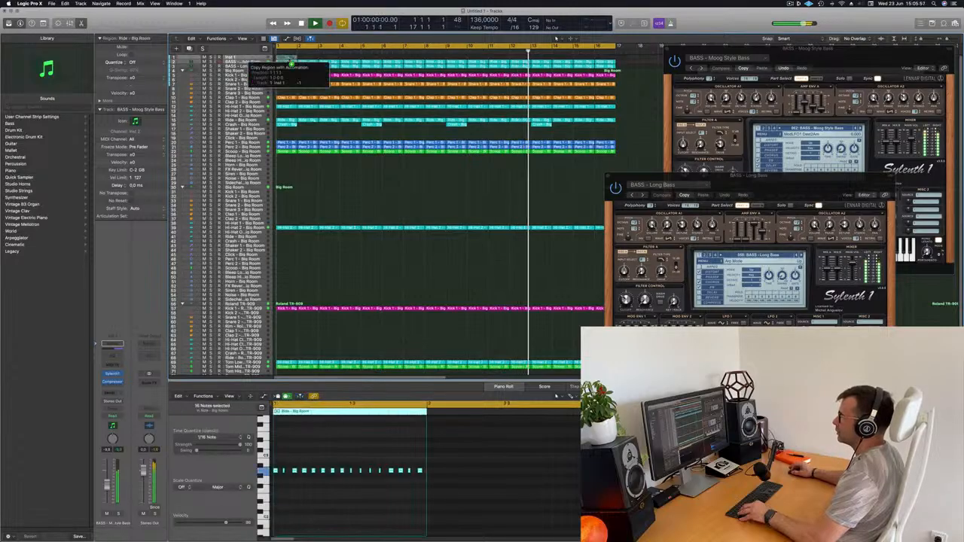
left_click_drag(289, 62, 289, 58)
key("space")
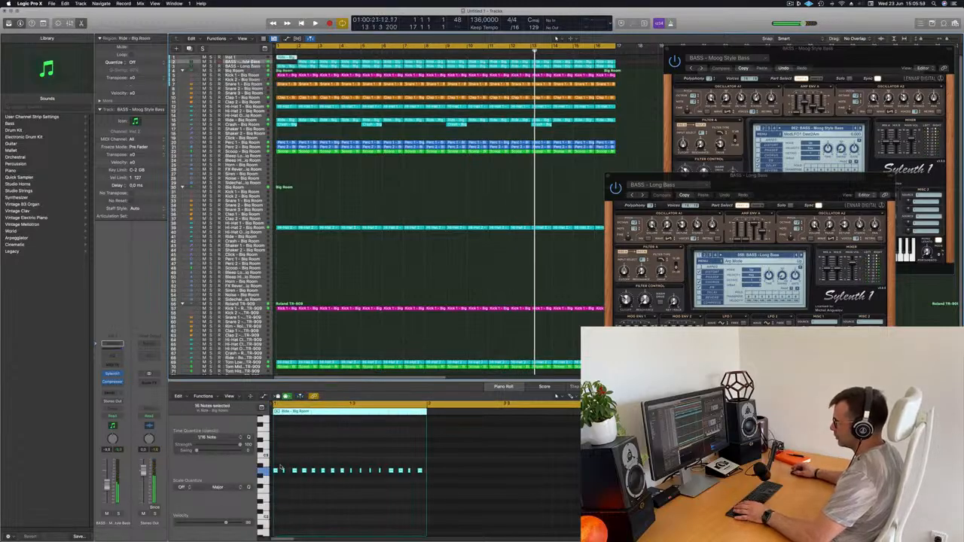
- Delete all notes except the first one in the Inst 1 region
left_click(392, 488)
key("Delete")
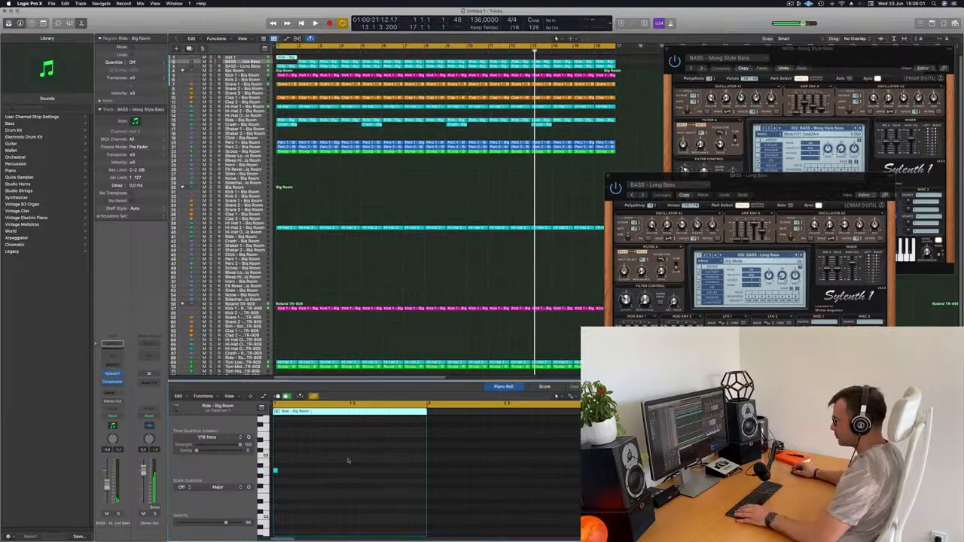
left_click(258, 474)
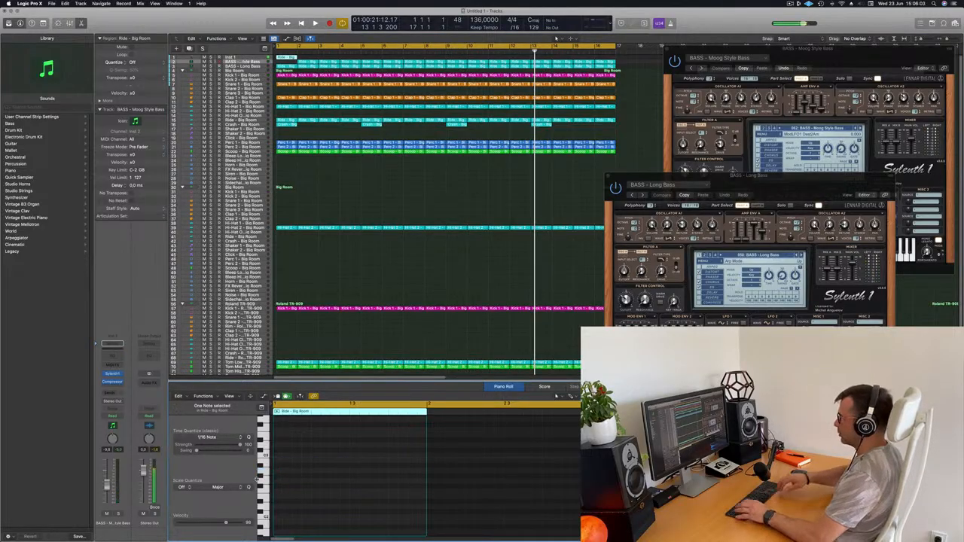
- Copy the bar 2 region of the Moog Style Bass track to bar 1 of the same track
left_click(312, 63)
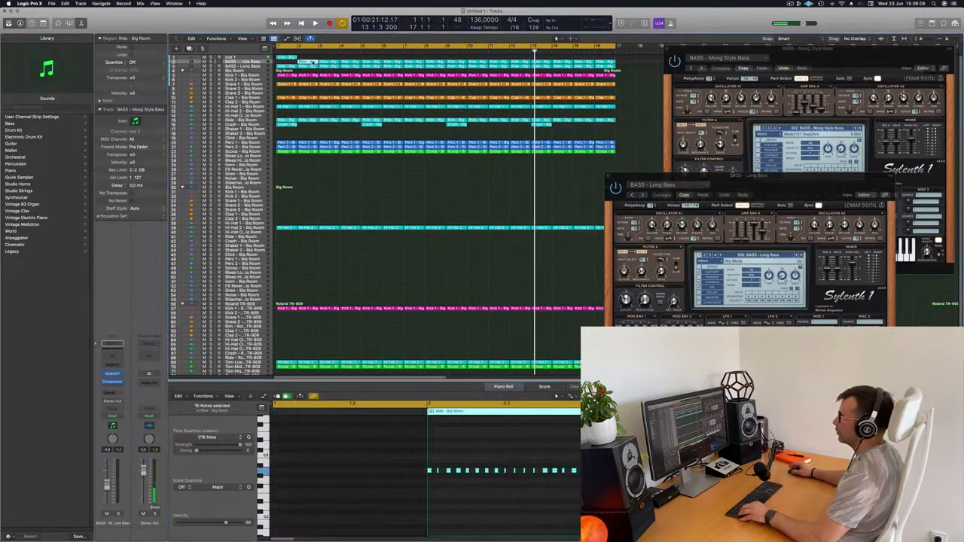
left_click_drag(305, 63, 283, 63)
- Stretch the single note in the Inst 1 region to the full length of bar 1
left_click(262, 58)
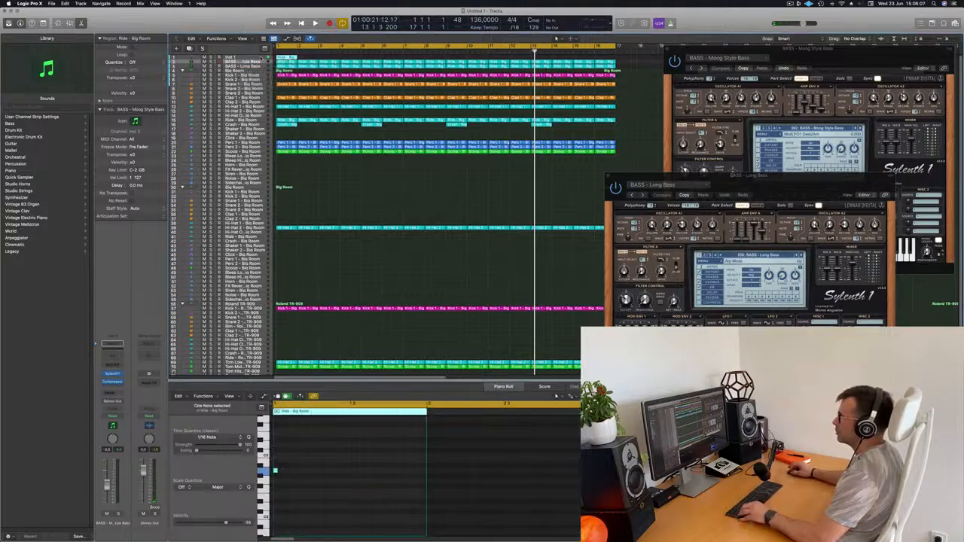
left_click_drag(275, 470, 419, 478)
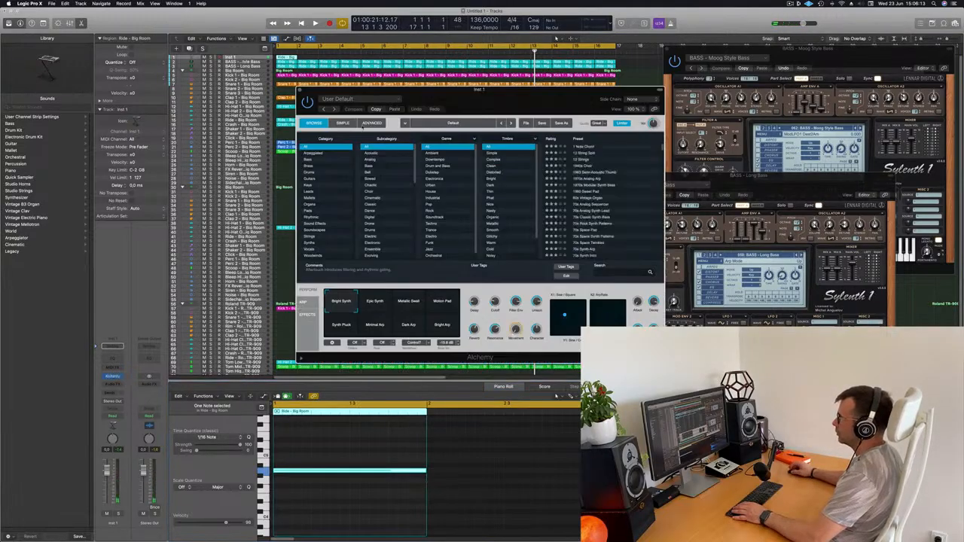
- Load the 70s Synth Strings preset from Alchemy's Strings category on Inst 1 and lower the track's volume while checking it in playback
left_click(310, 237)
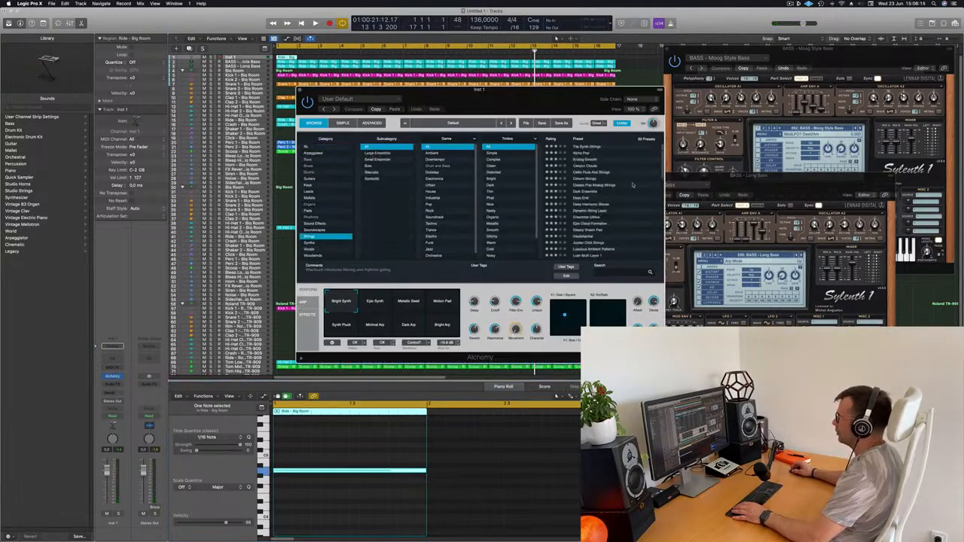
left_click(600, 147)
left_click_drag(563, 98, 818, 93)
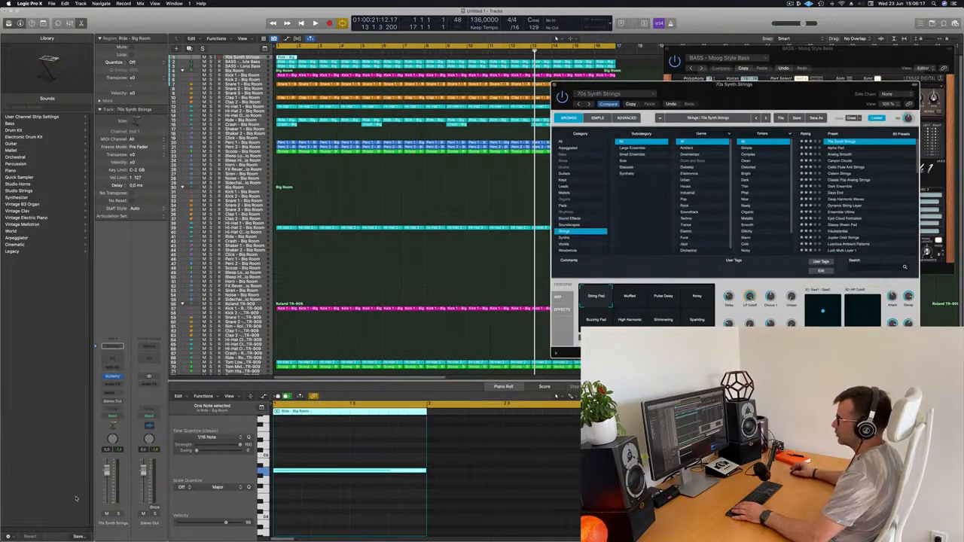
left_click_drag(106, 482, 106, 488)
key("space")
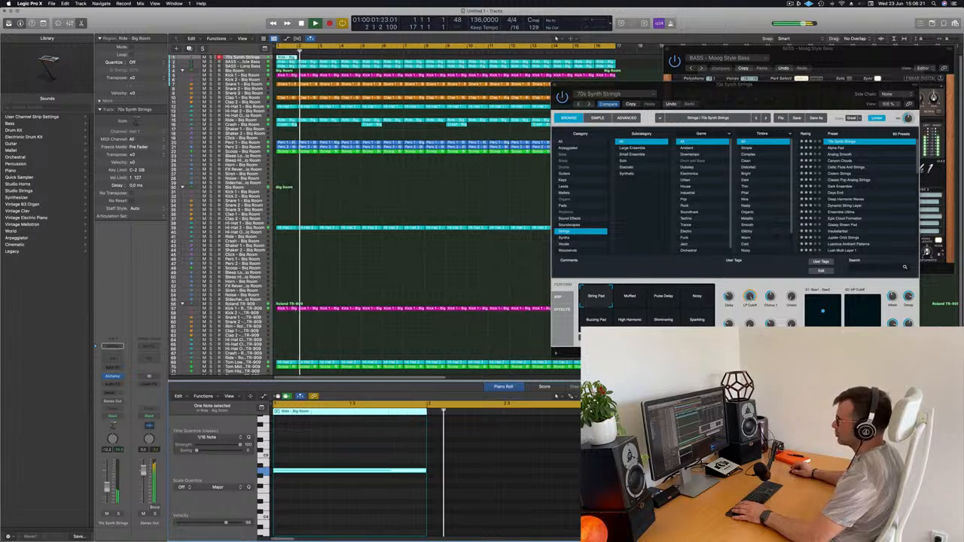
- Try to repeat the one-bar strings region along its track and undo the repeats
key("super+r")
key("super+r")
key("super+r")
key("super+r")
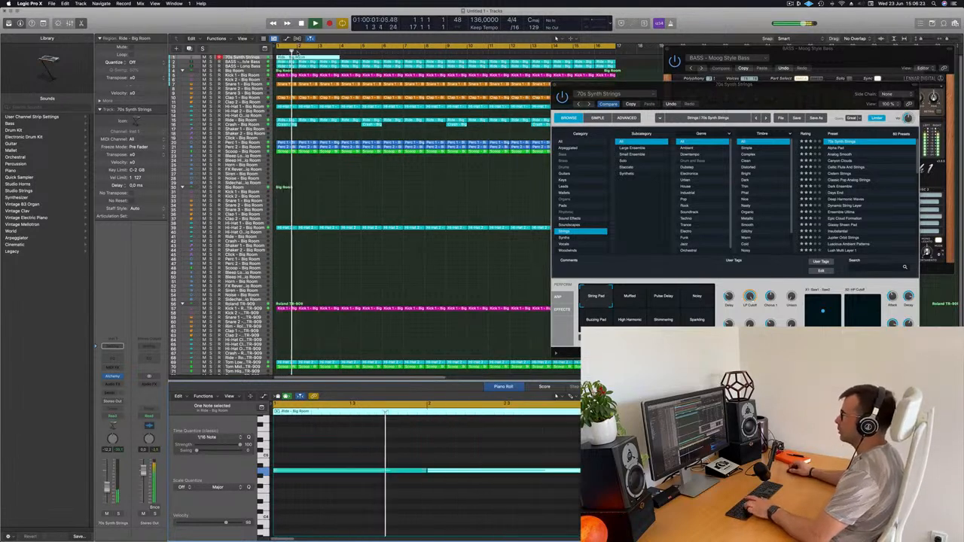
key("super+z")
key("super+z")
key("super+z")
key("super+z")
key("super+z")
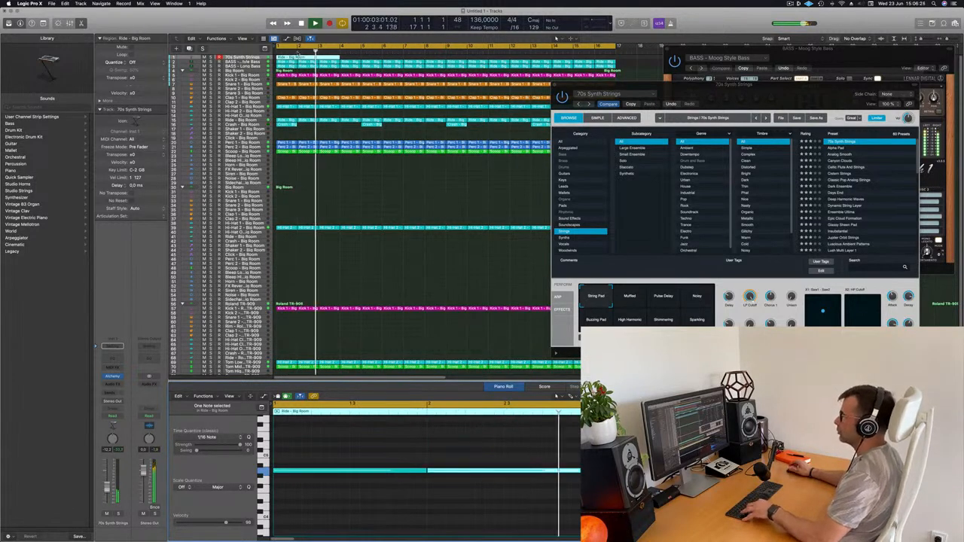
- Repeat the one-bar 70s Synth Strings region to fill all 16 bars
key("Return")
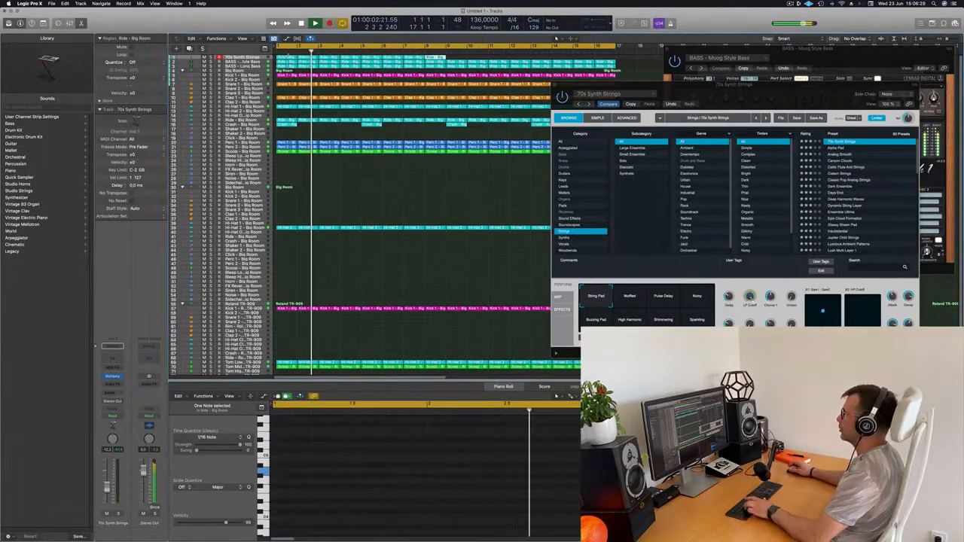
key("Return")
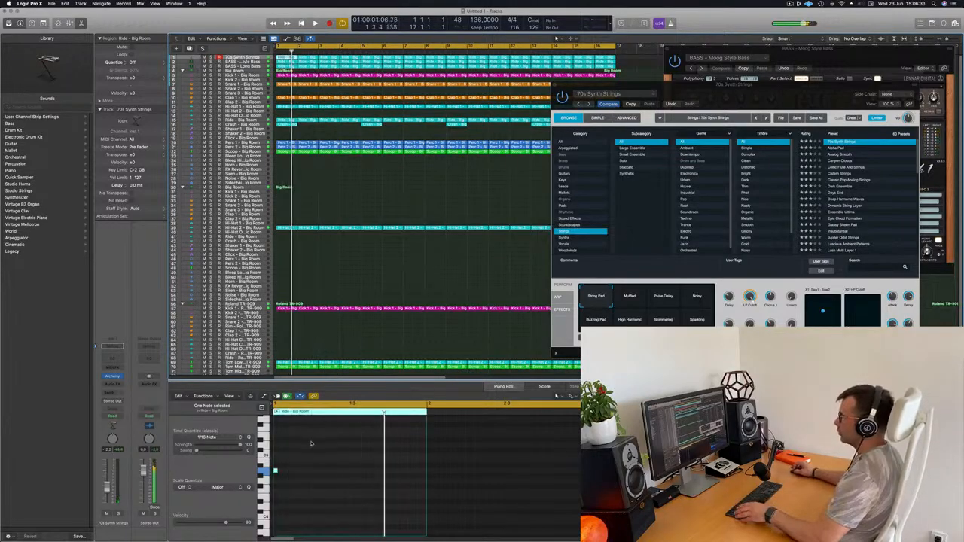
- Stretch the notes in all 16 strings regions to nearly the full bar and play the arrangement from the start
left_click(261, 58)
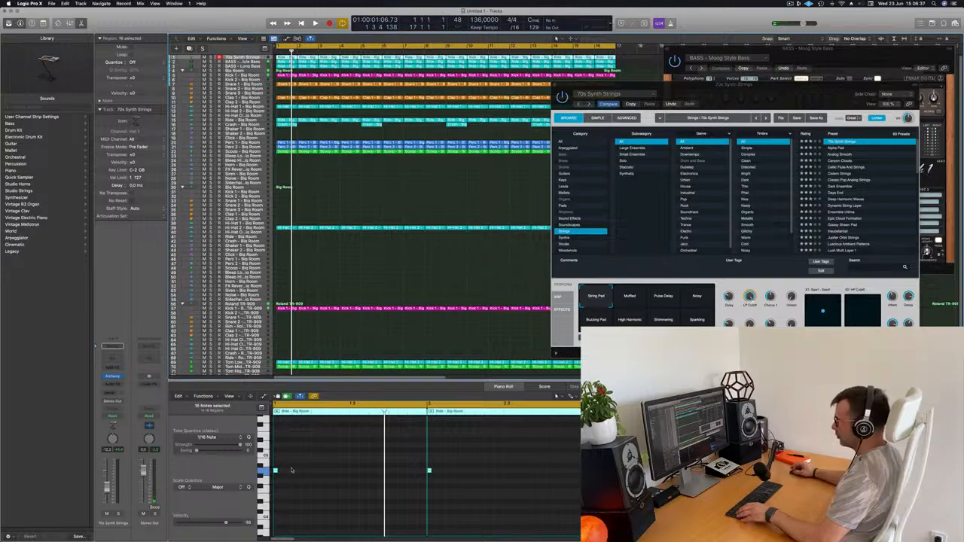
left_click_drag(275, 470, 418, 475)
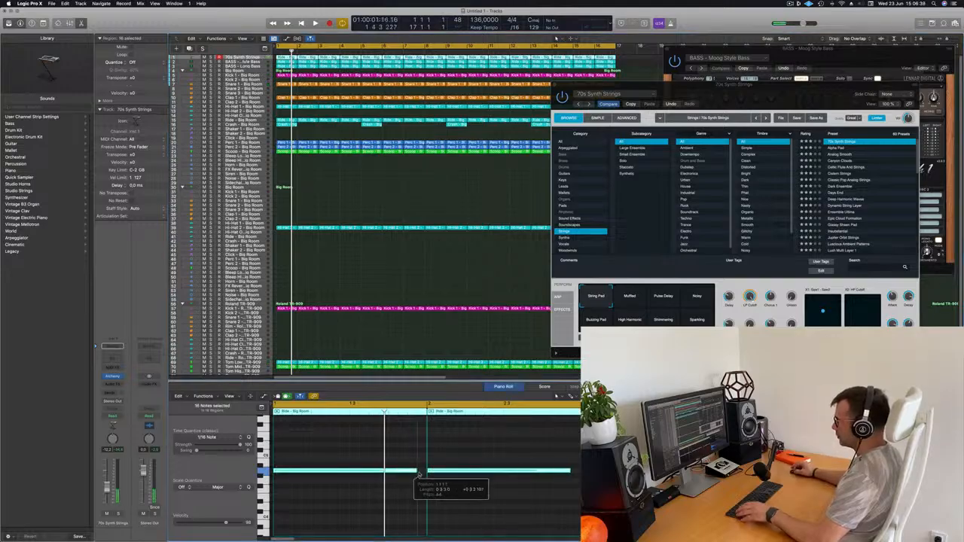
key("space")
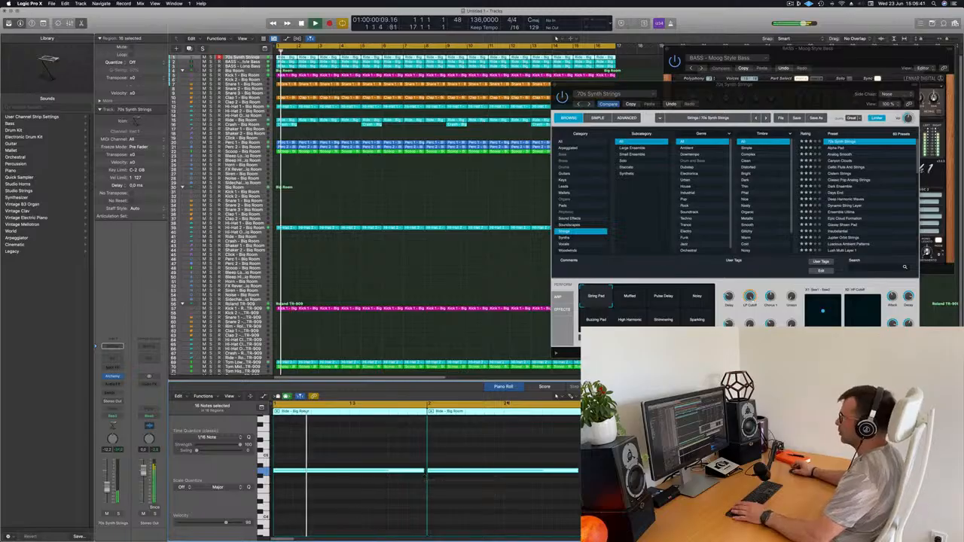
left_click_drag(770, 88, 567, 109)
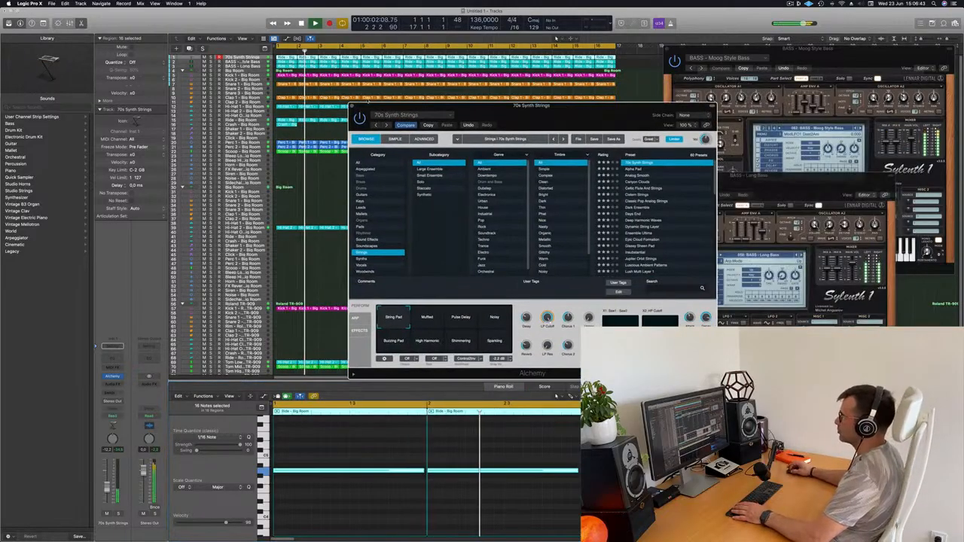
- Audition Alchemy's Alpha Pad and Analog Smooth presets on the strings track during playback and load Canyon Clouds
left_click(636, 169)
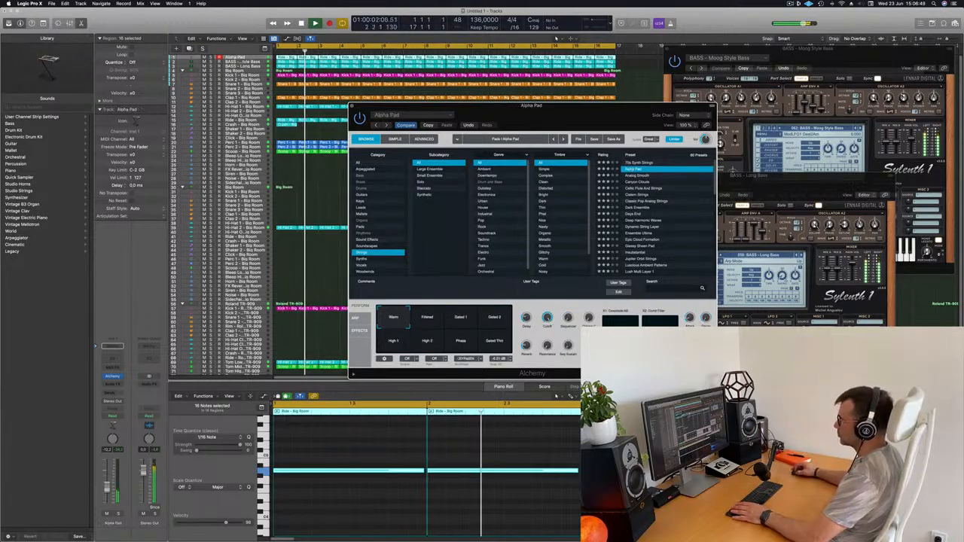
left_click(638, 176)
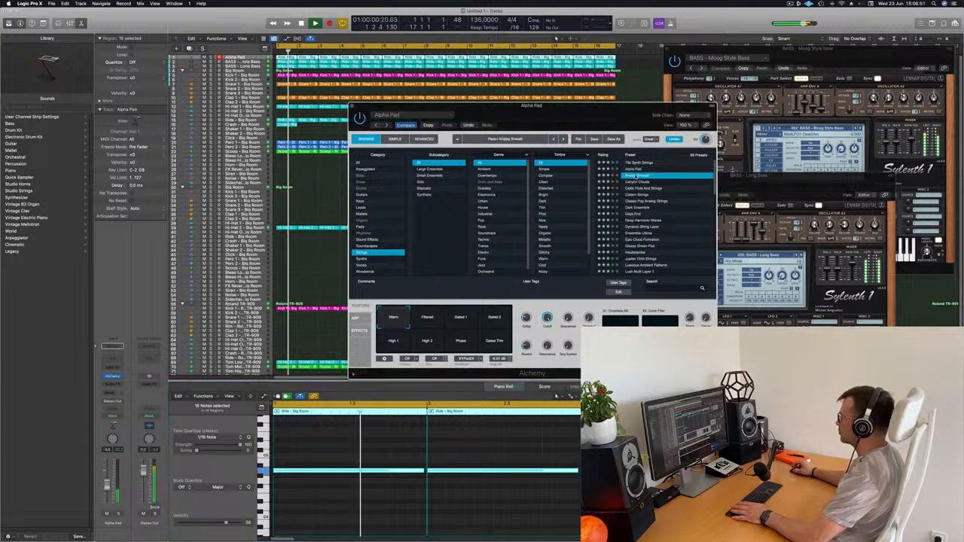
left_click_drag(600, 115, 667, 78)
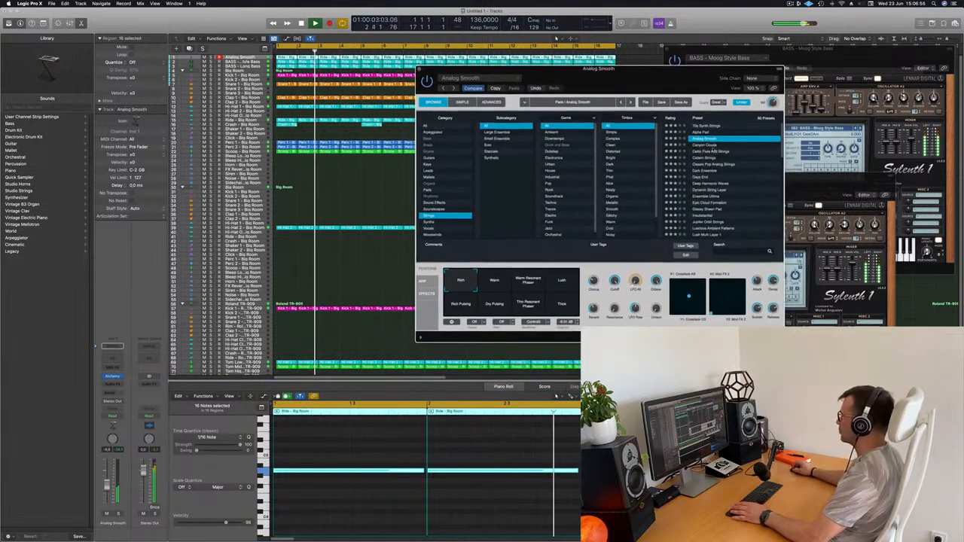
left_click(711, 146)
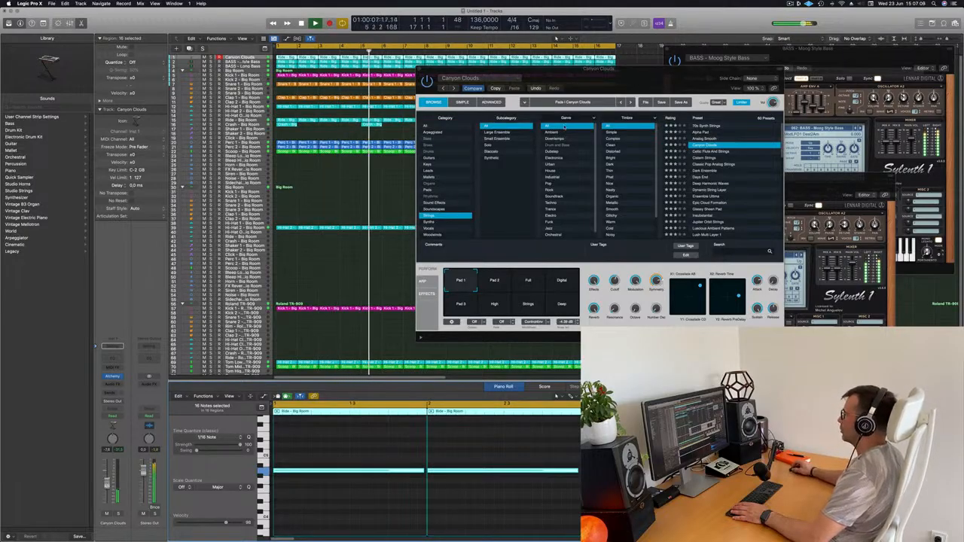
left_click_drag(651, 69, 617, 79)
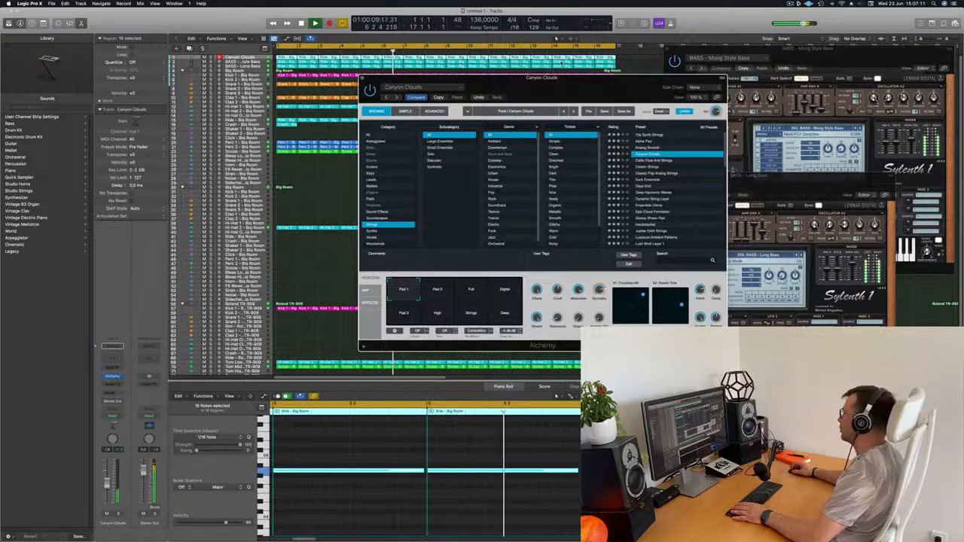
left_click(361, 79)
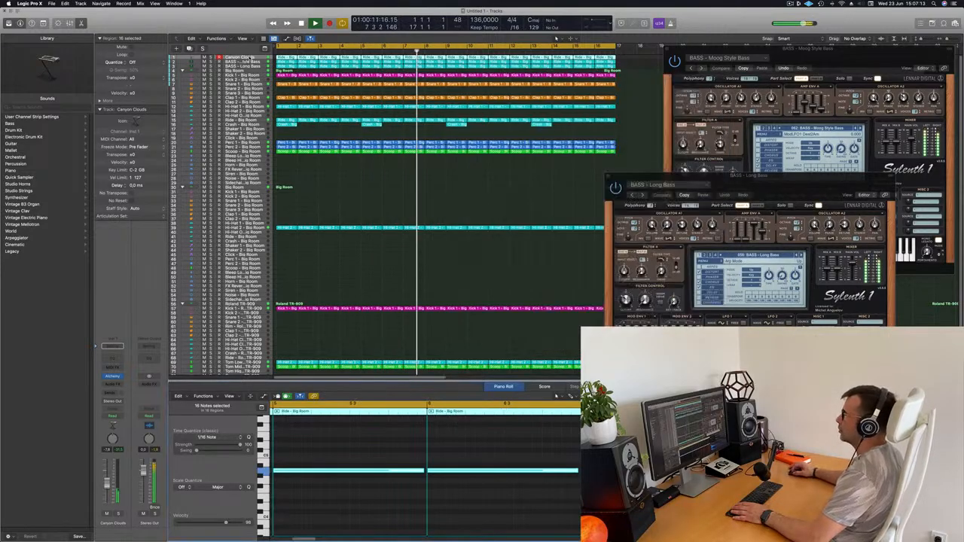
- Duplicate the Canyon Clouds track with its first one-bar region and repeat that region to fill all 16 bars
left_click(286, 57)
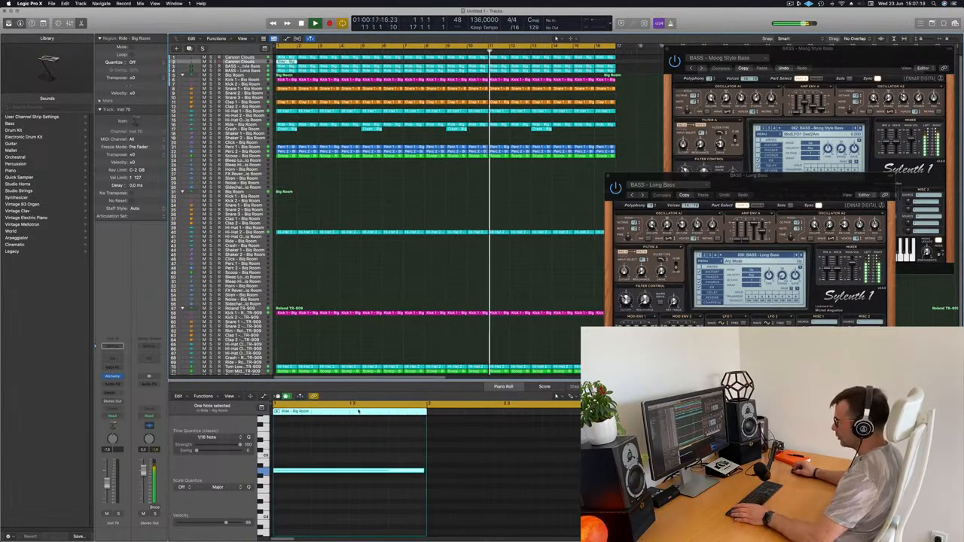
key("Return")
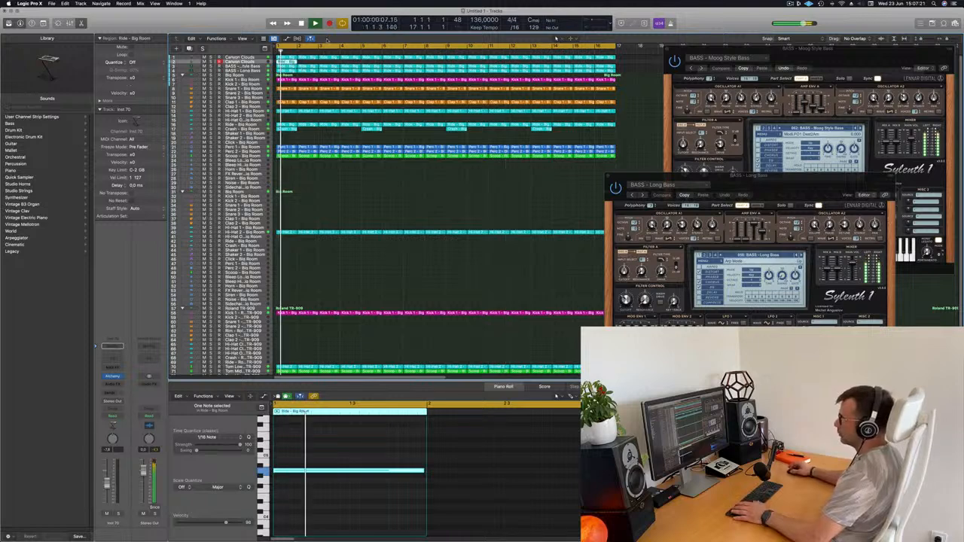
left_click_drag(290, 62, 310, 63)
left_click(280, 63, "shift")
key("super+r")
key("super+r")
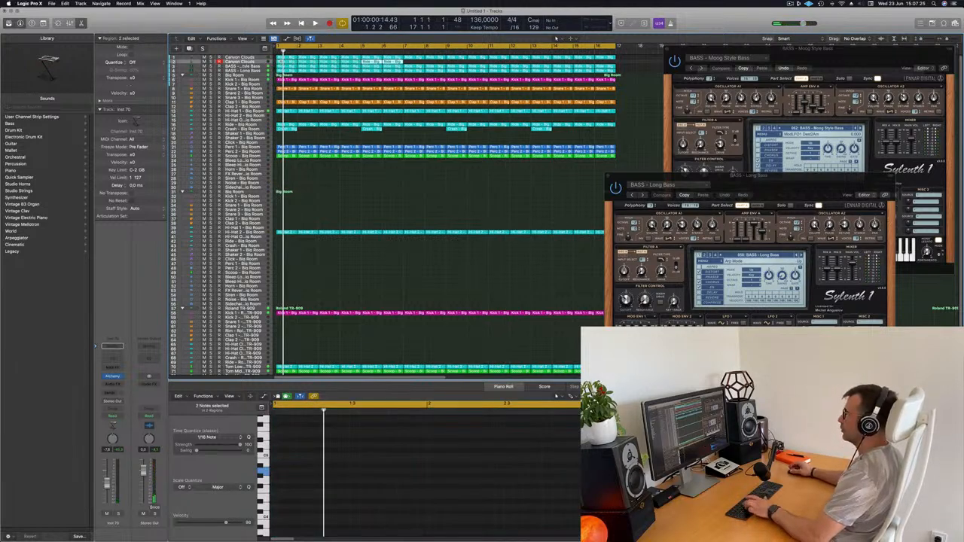
- Name and color all regions in the arrangement by their tracks
key("super+a")
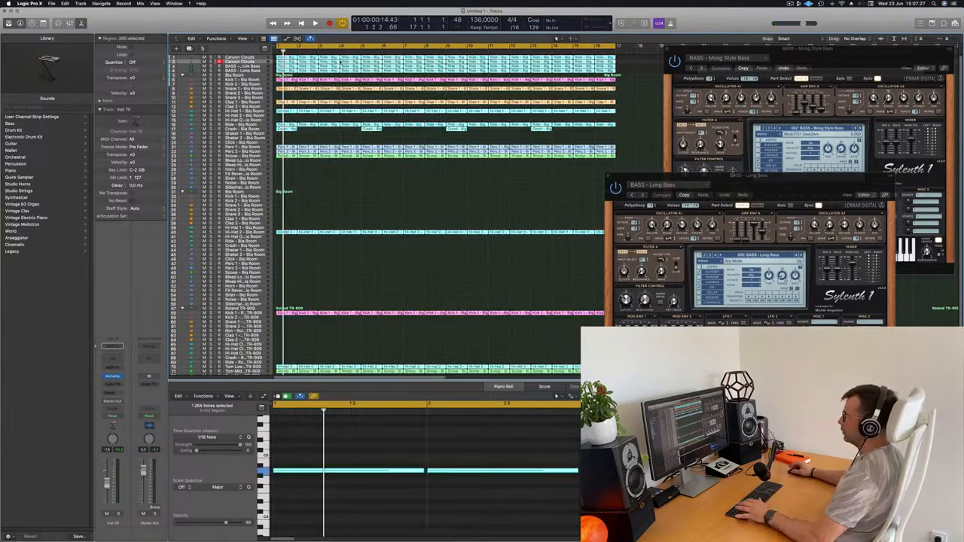
right_click(395, 58)
left_click(421, 60)
right_click(390, 62)
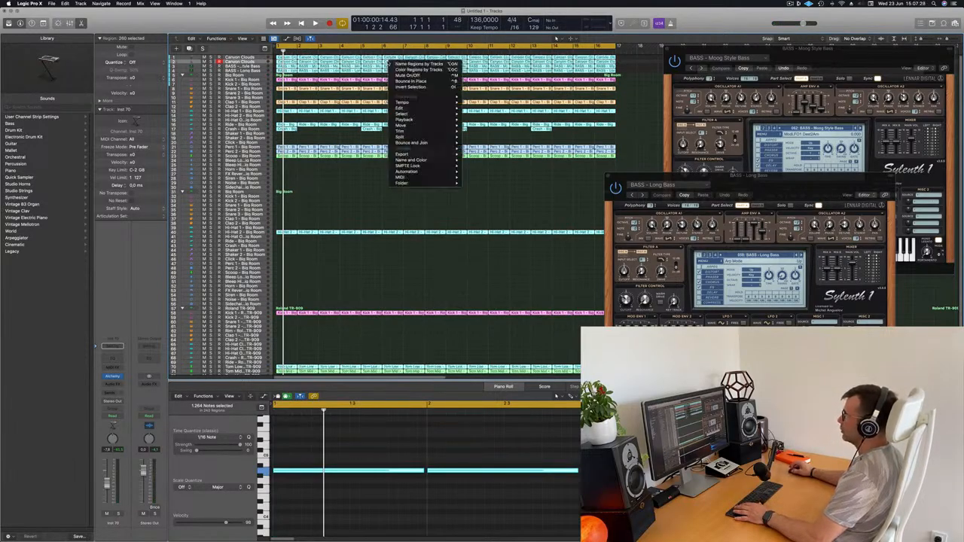
left_click(414, 69)
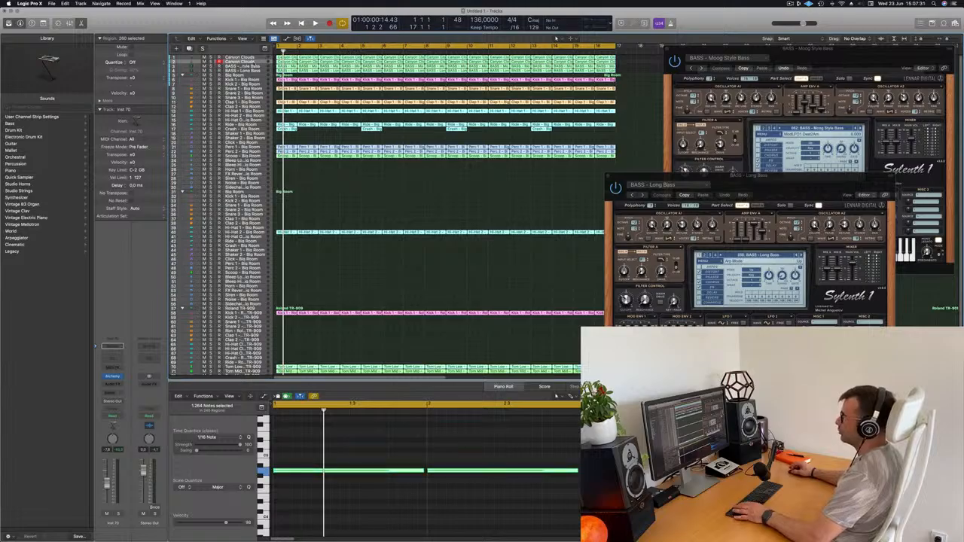
- Load 70s Rock Synth Patterns from Alchemy's Arpeggiated category on the duplicated track, lower the track's volume and play the arrangement
left_click(241, 62)
key("space")
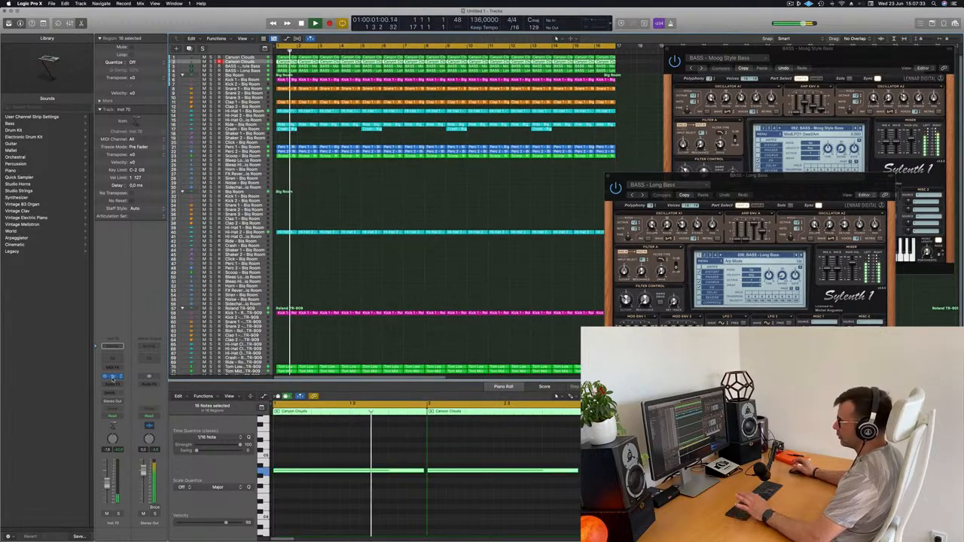
left_click(112, 377)
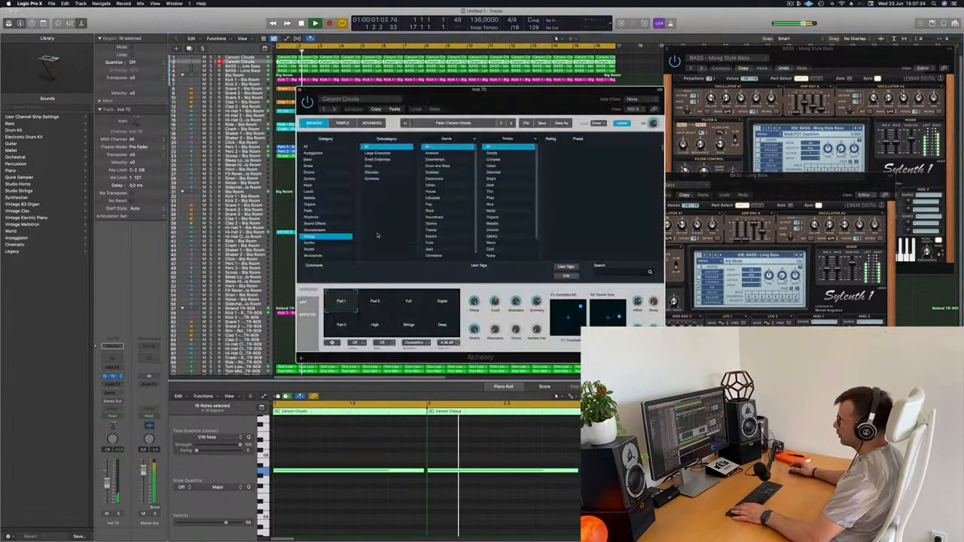
left_click(309, 153)
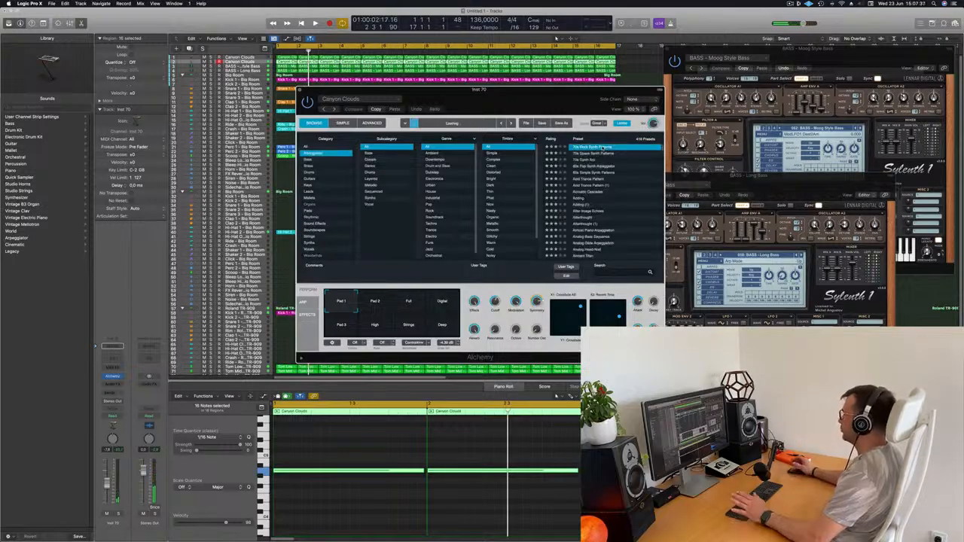
left_click_drag(537, 102, 616, 91)
left_click_drag(106, 486, 106, 495)
key("space")
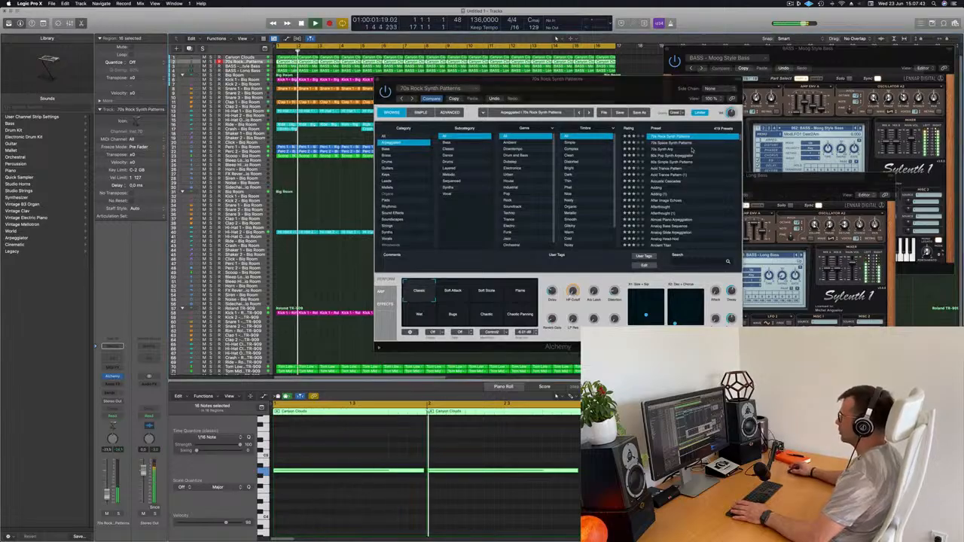
- Audition the following Arpeggiated presets, from 70s Space Synth Patterns to Acid Trance Pattern, and load After Image Echoes
left_click(679, 144)
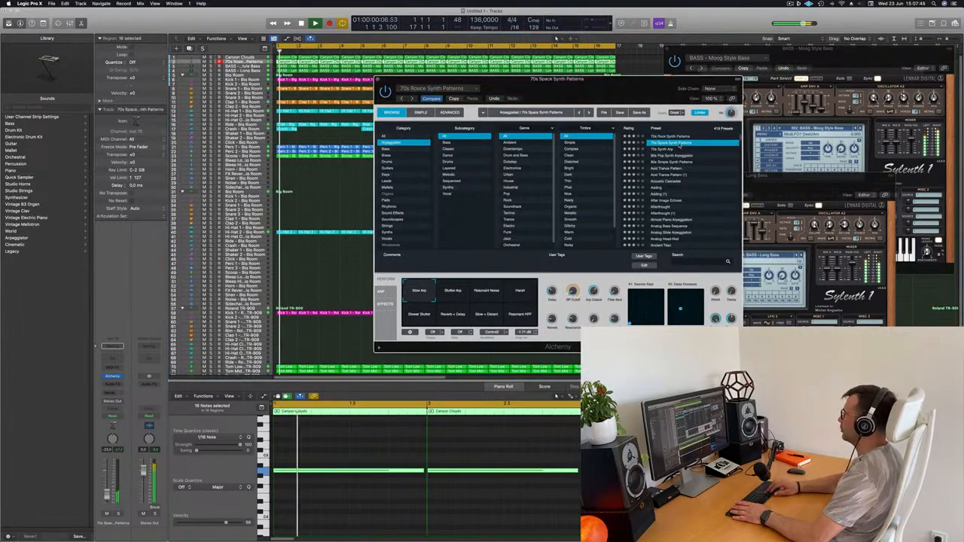
key("Down")
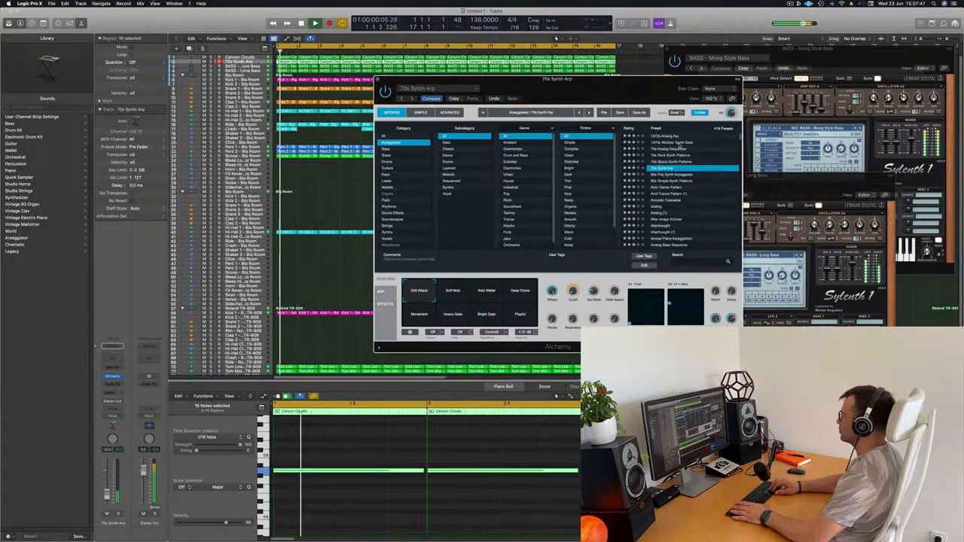
key("Down")
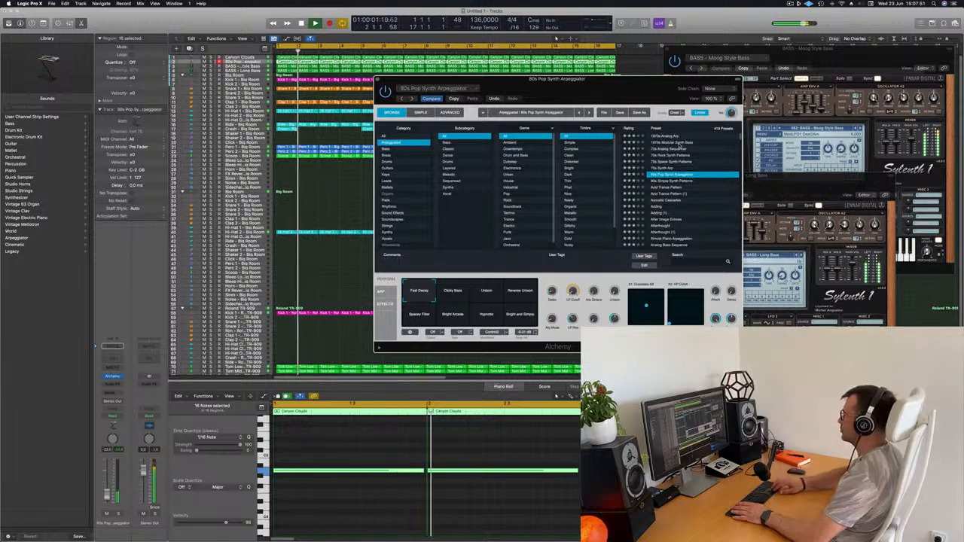
key("Down")
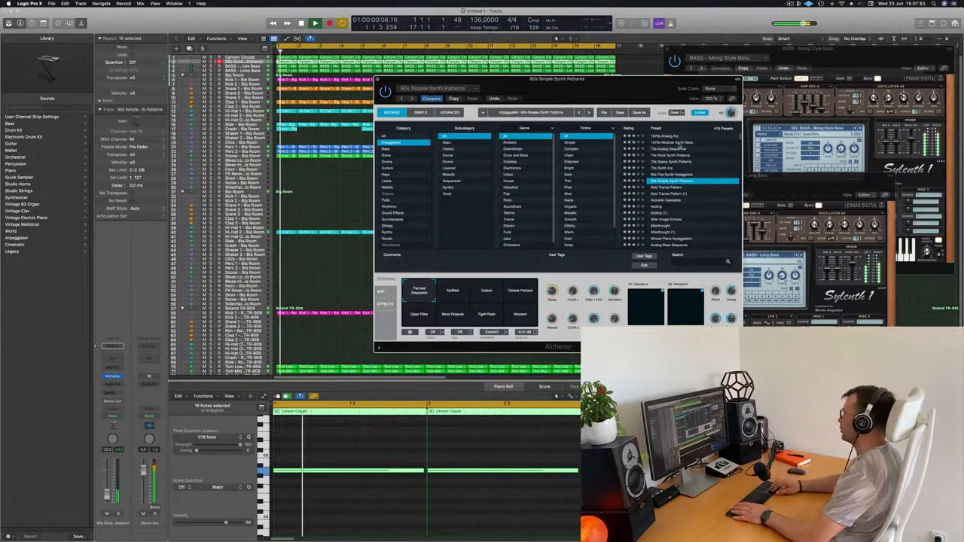
key("Down")
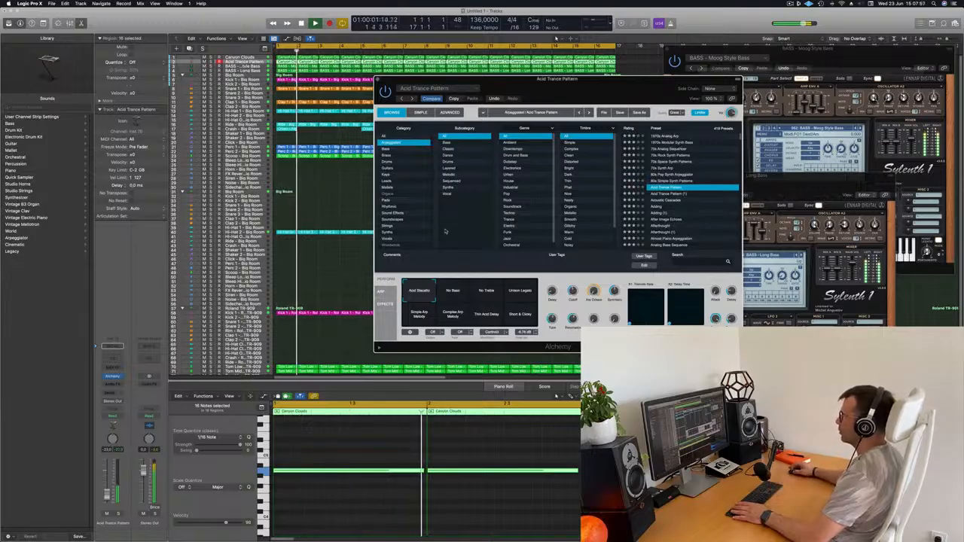
scroll(682, 202, "down", 3)
left_click(665, 202)
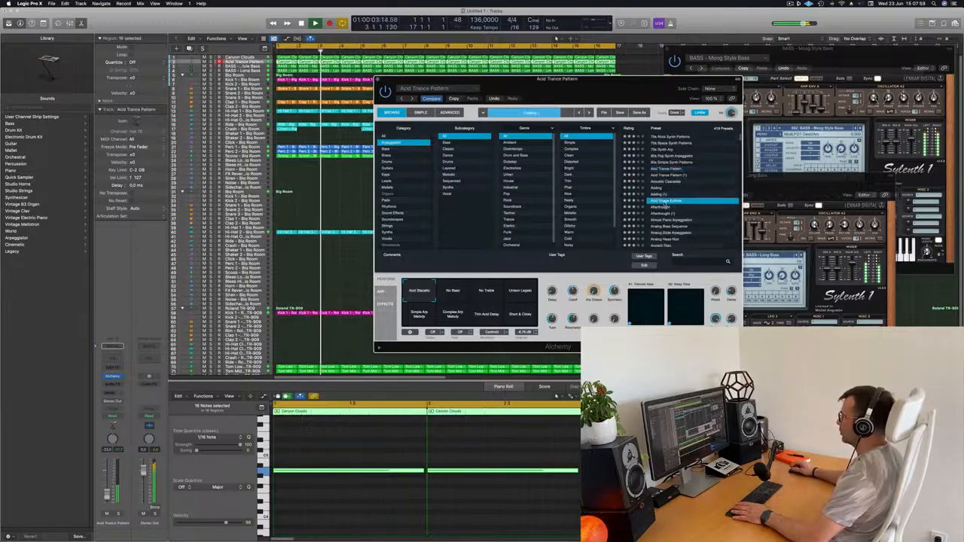
scroll(678, 196, "down", 3)
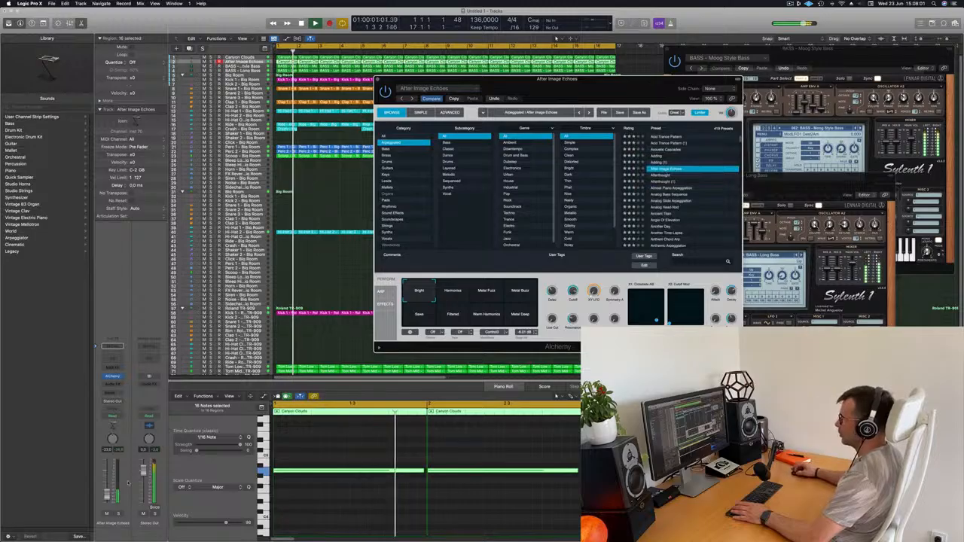
- Raise the After Image Echoes track's volume, audition performance snapshots such as Harmonics and Filtered, and return to Bright before closing Alchemy
left_click_drag(107, 494, 107, 488)
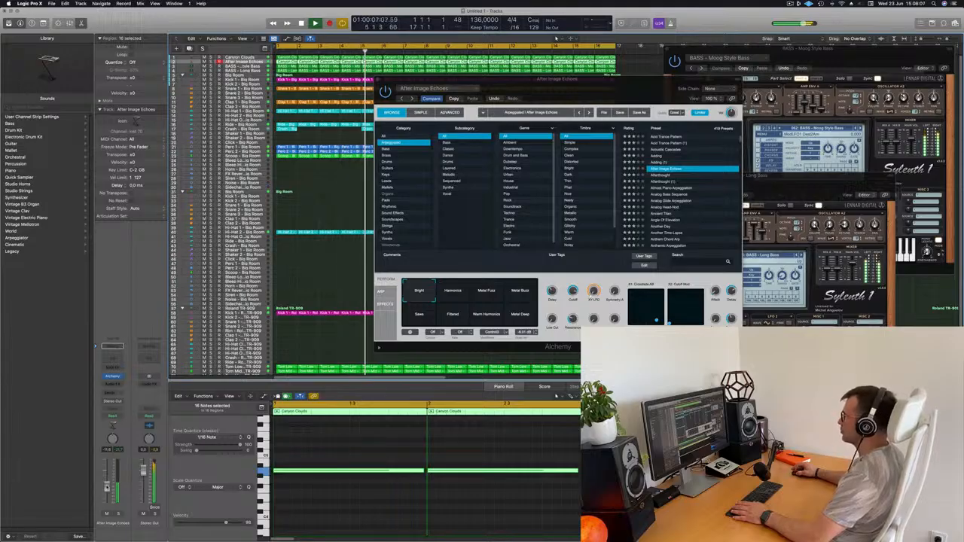
left_click(453, 296)
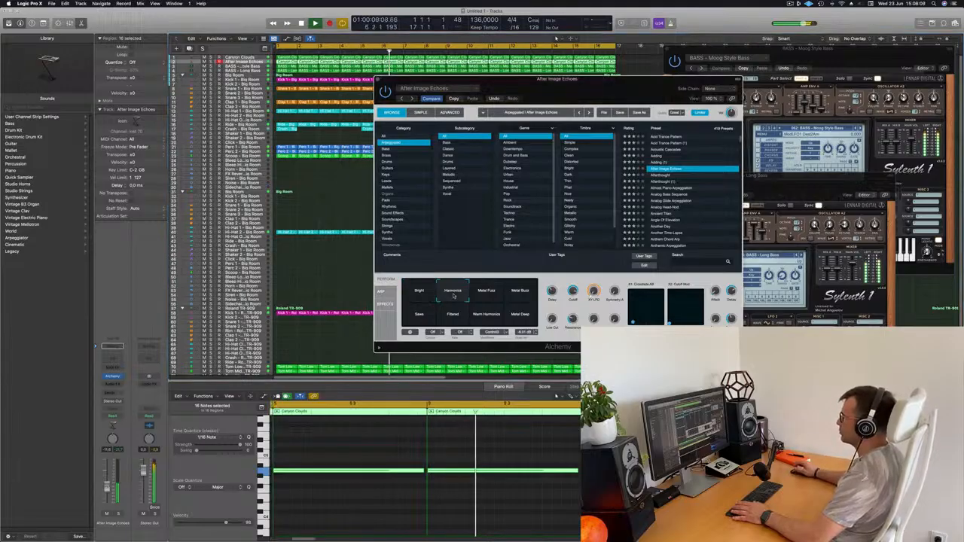
left_click(520, 295)
left_click(517, 317)
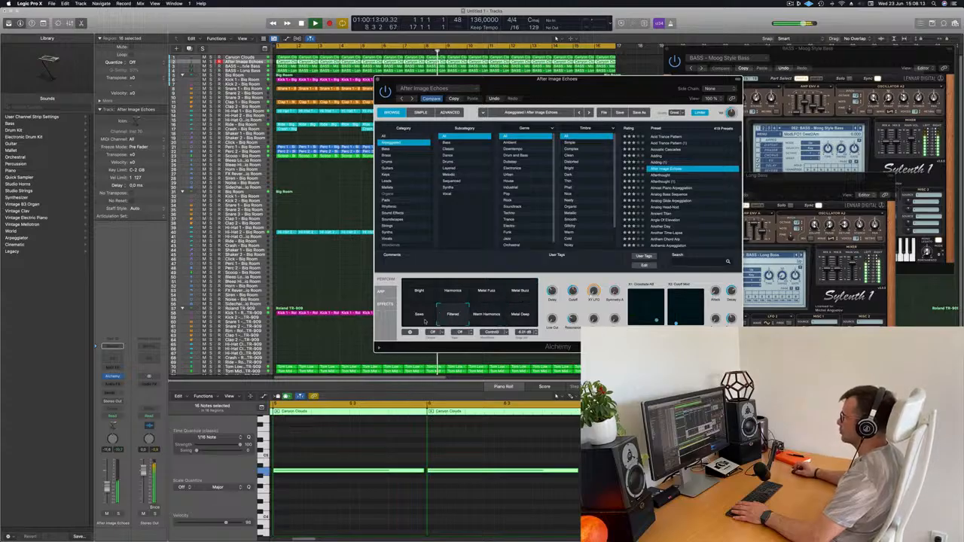
left_click(422, 295)
left_click_drag(608, 85, 586, 85)
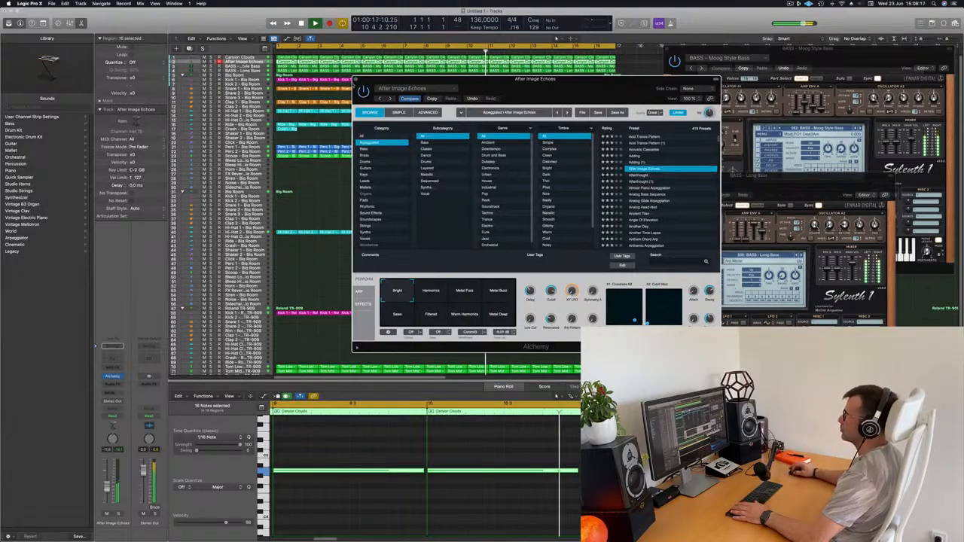
key("super+w")
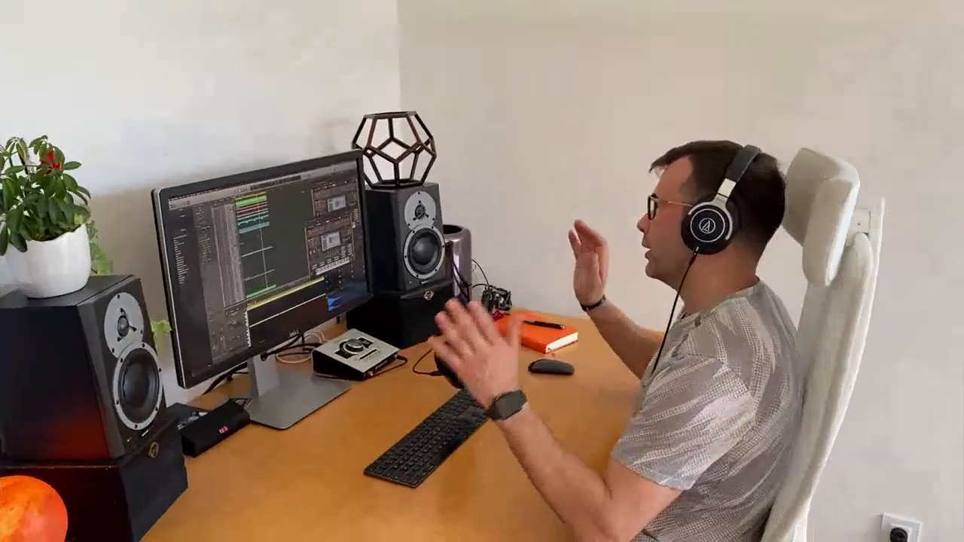